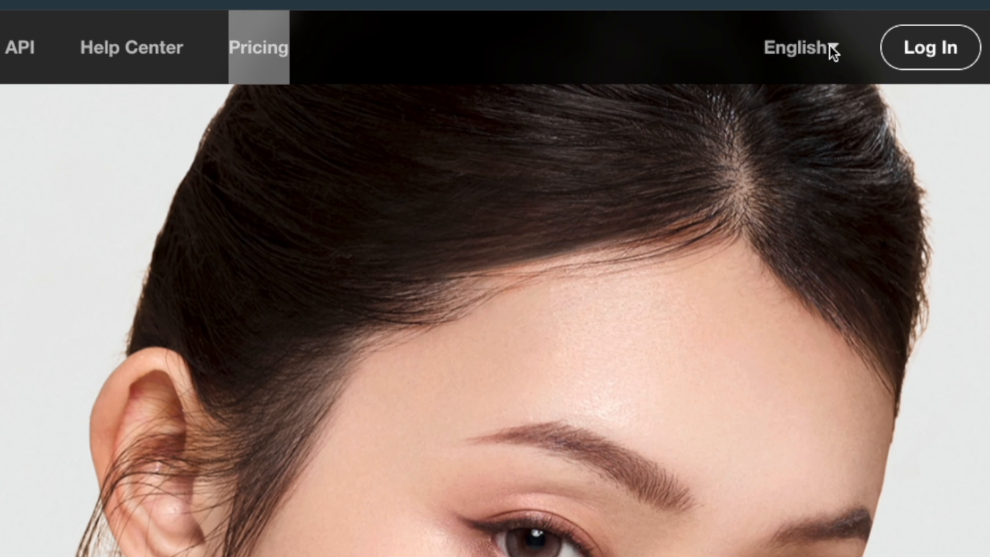
Check the website's language selector, view the downloaded 美图云修-7.1.1.dmg installer in the Downloads folder, and close both windows
left_click(817, 47)
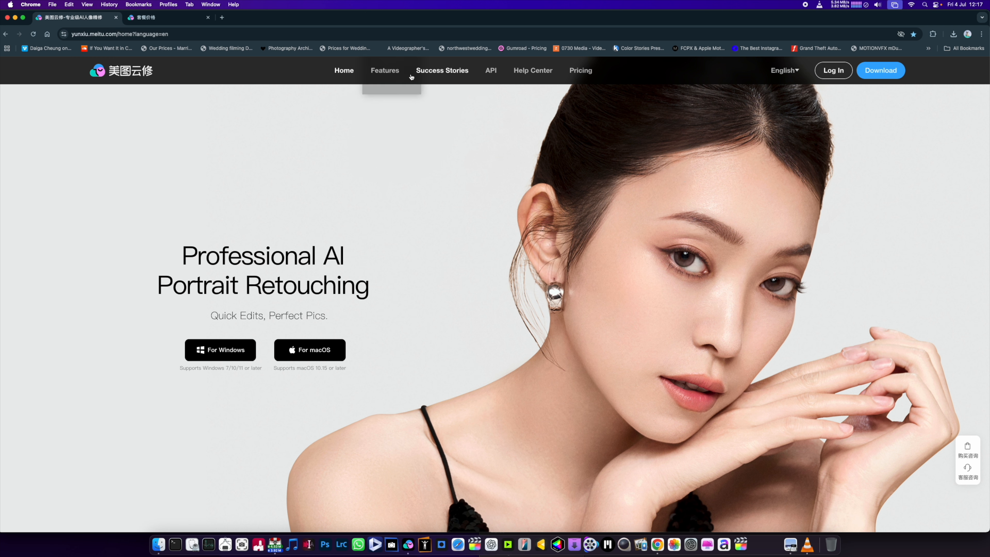
left_click(158, 544)
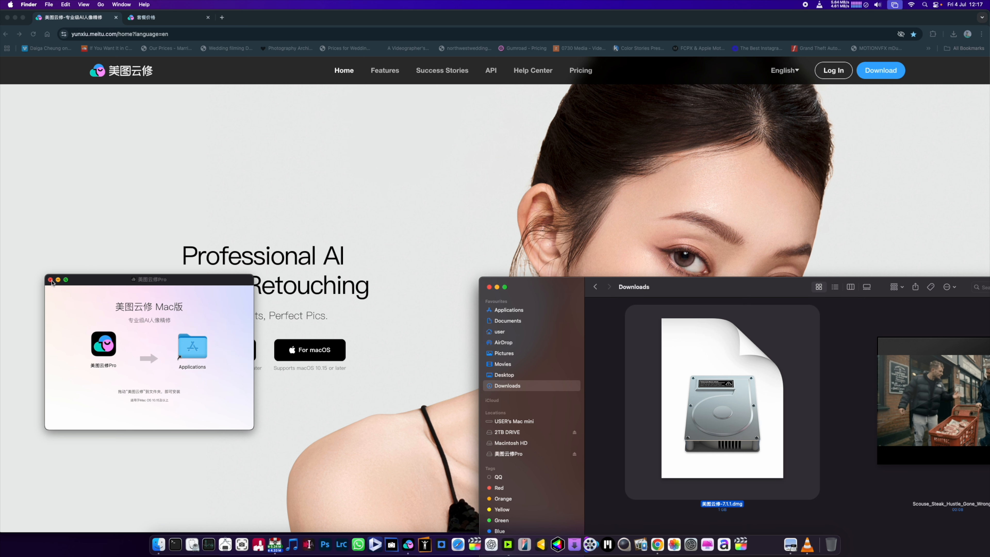
left_click(51, 280)
left_click(489, 288)
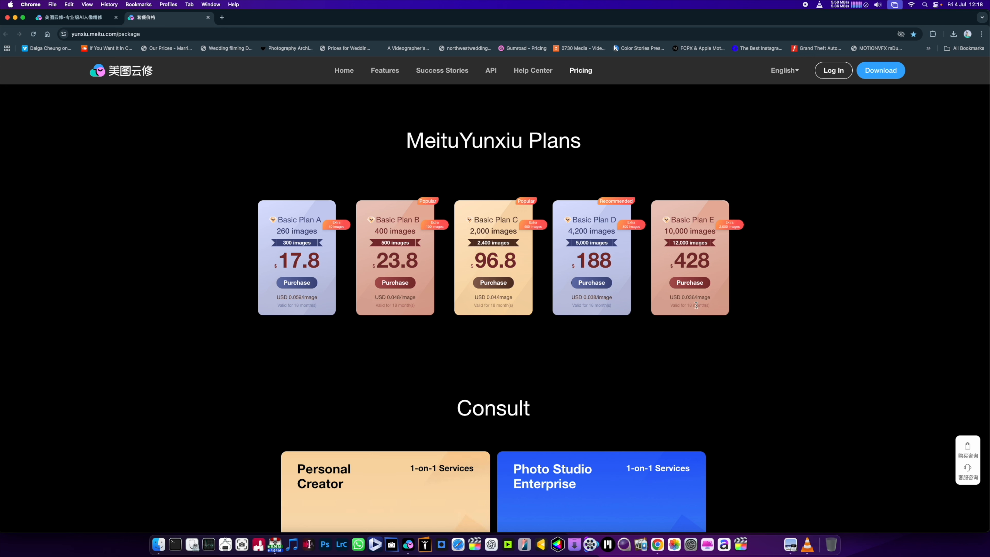
Review the MeituYunxiu plans, consulting offers, services and FAQ on the website's pricing page
scroll(625, 368, "down", 2)
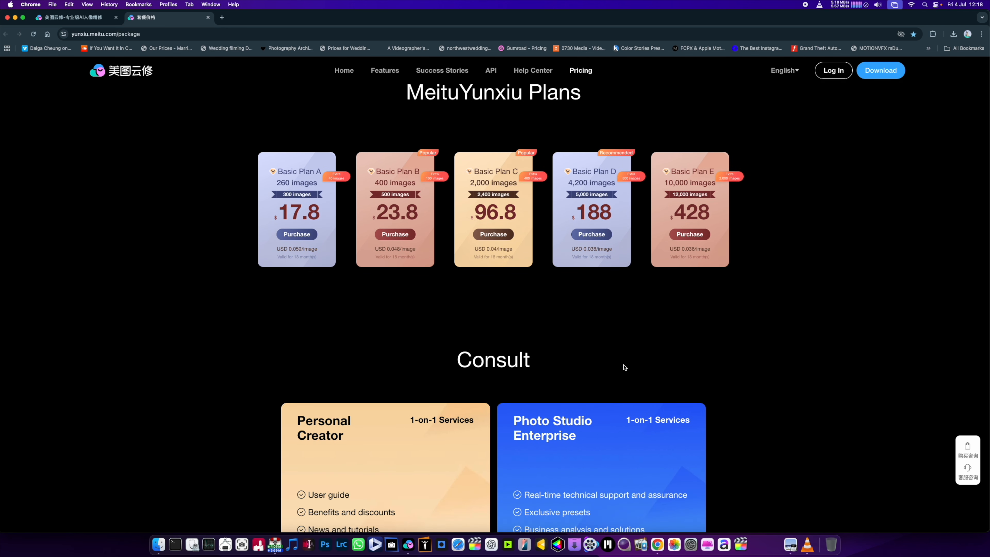
scroll(375, 374, "up", 2)
scroll(373, 372, "down", 10)
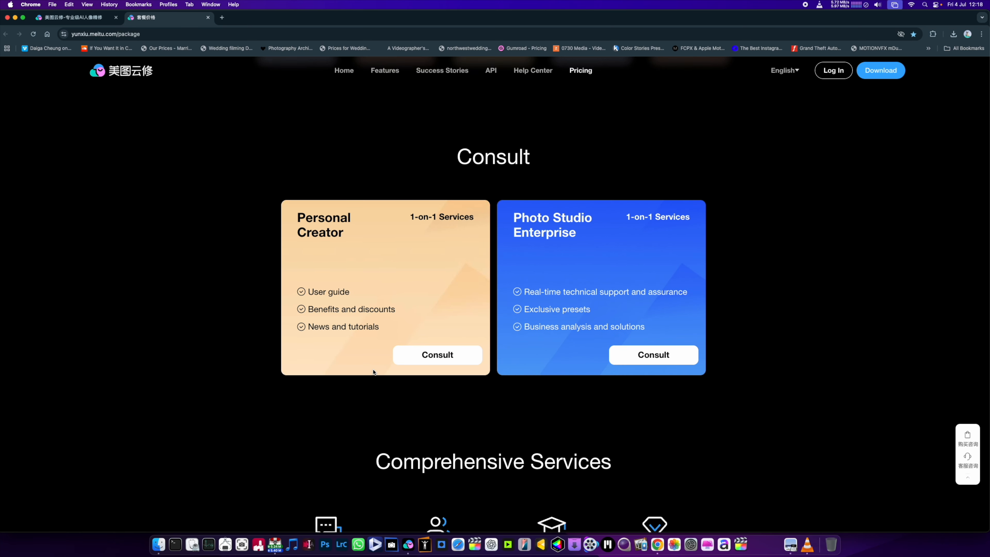
scroll(373, 372, "down", 7)
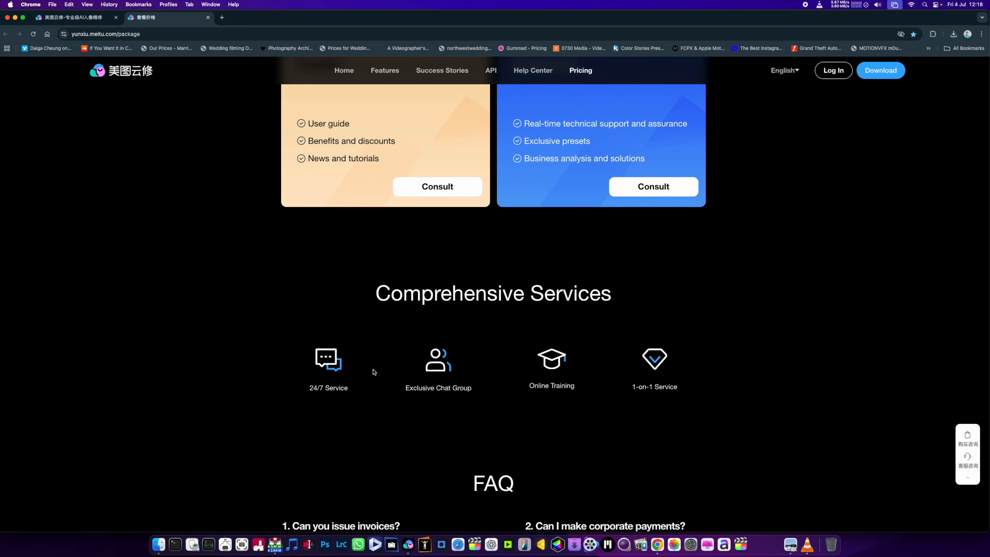
scroll(373, 372, "down", 6)
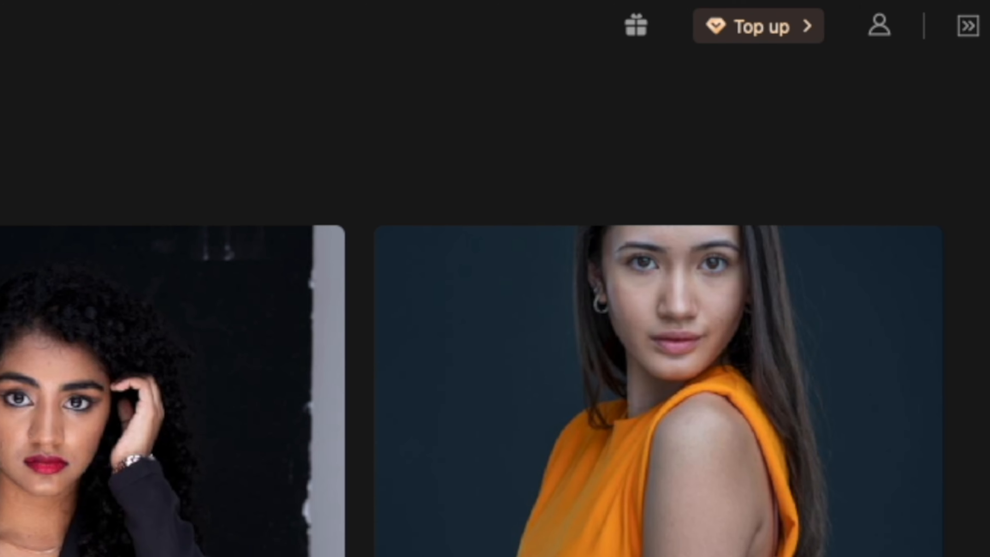
Open the account's application settings in 美图云修Pro and review the Performance, Preview and Thumbnails options
left_click(943, 21)
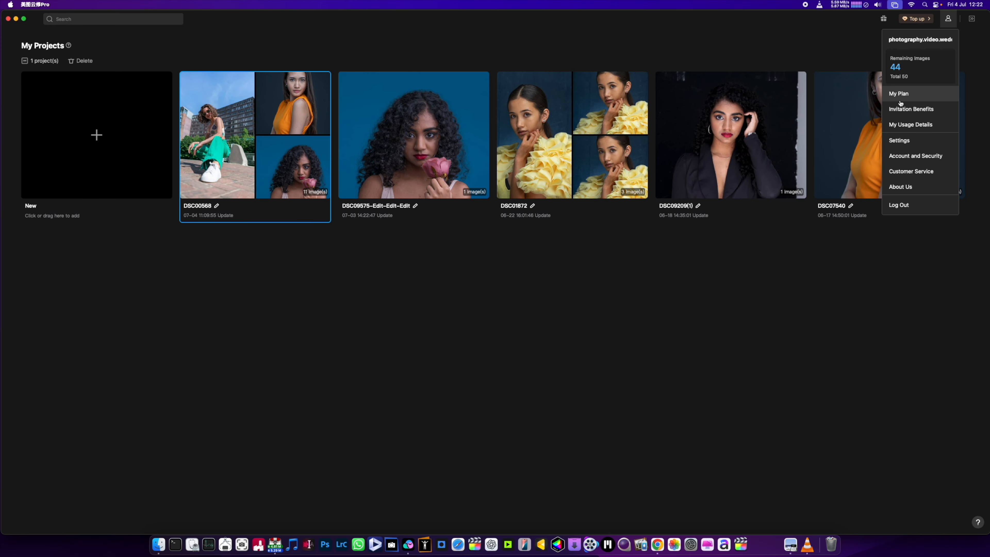
left_click(900, 141)
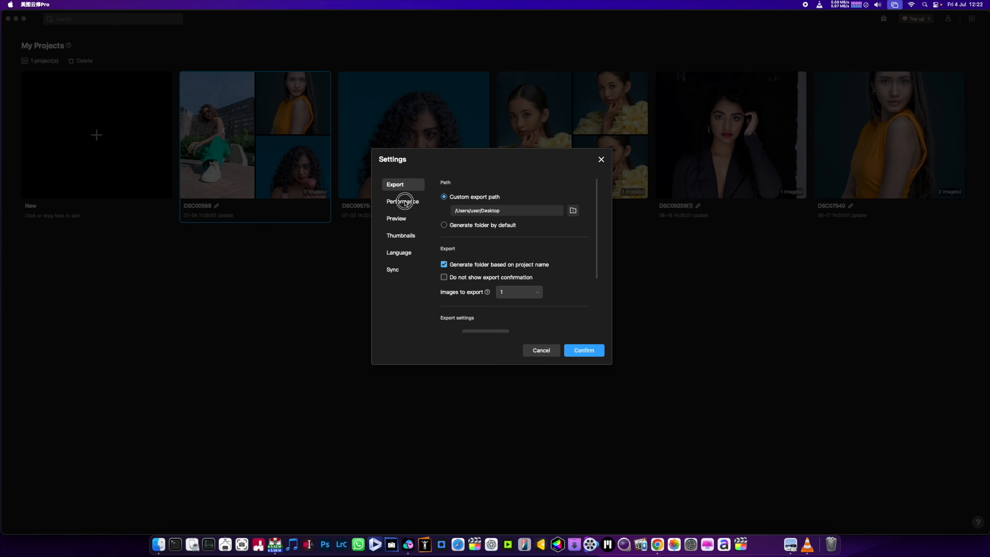
left_click(405, 202)
left_click(397, 219)
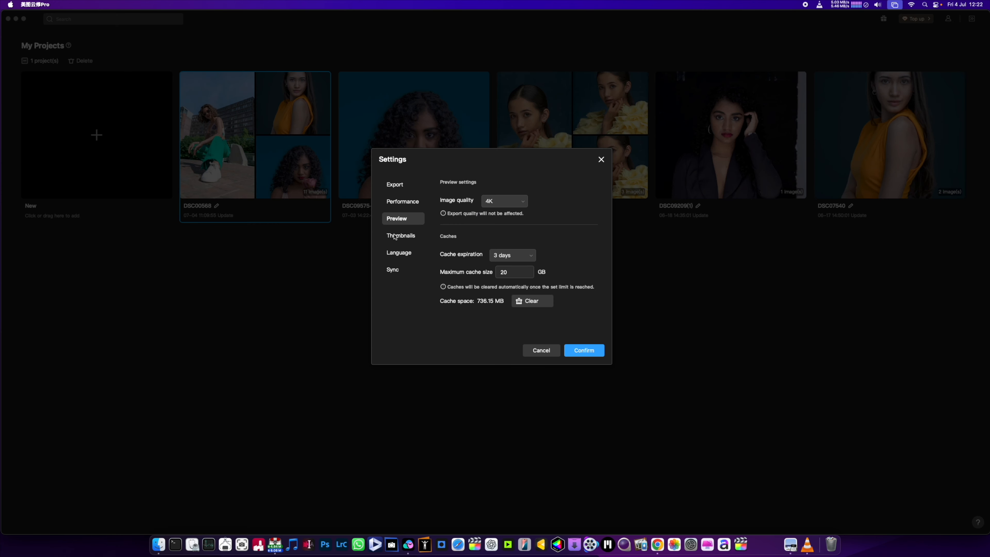
left_click(395, 235)
left_click(399, 221)
Look through the available interface languages and confirm the settings with English selected
left_click(399, 257)
left_click(553, 199)
scroll(513, 264, "down", 3)
scroll(514, 297, "up", 3)
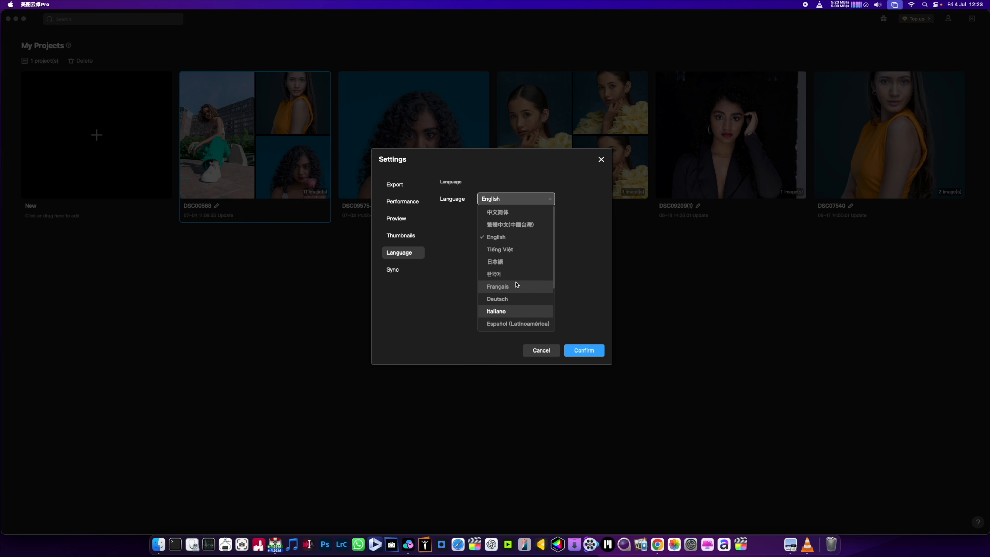
left_click(583, 351)
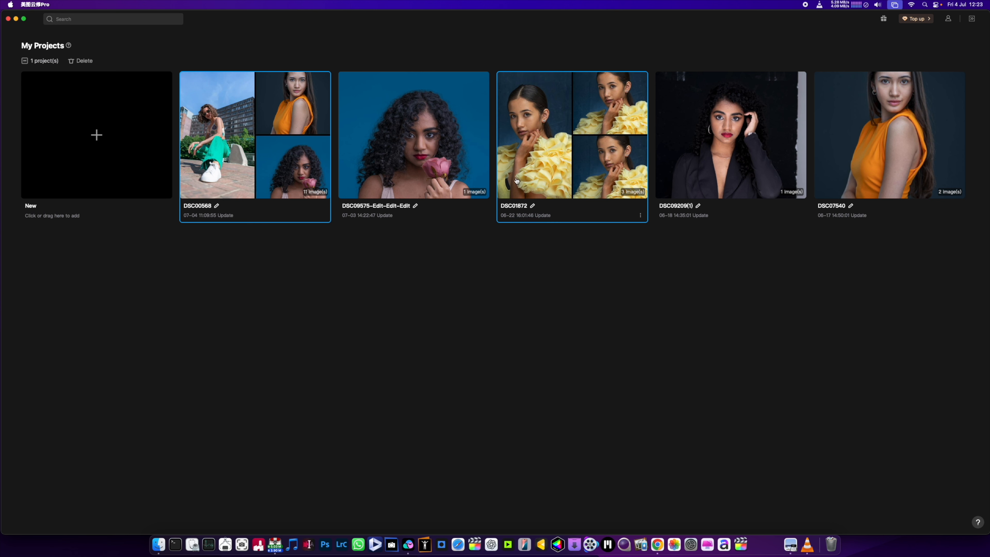
Open the DSC00568 project and look through its portrait retouch options, from blemish removal to skin, face, hair and eyes
left_click(274, 188)
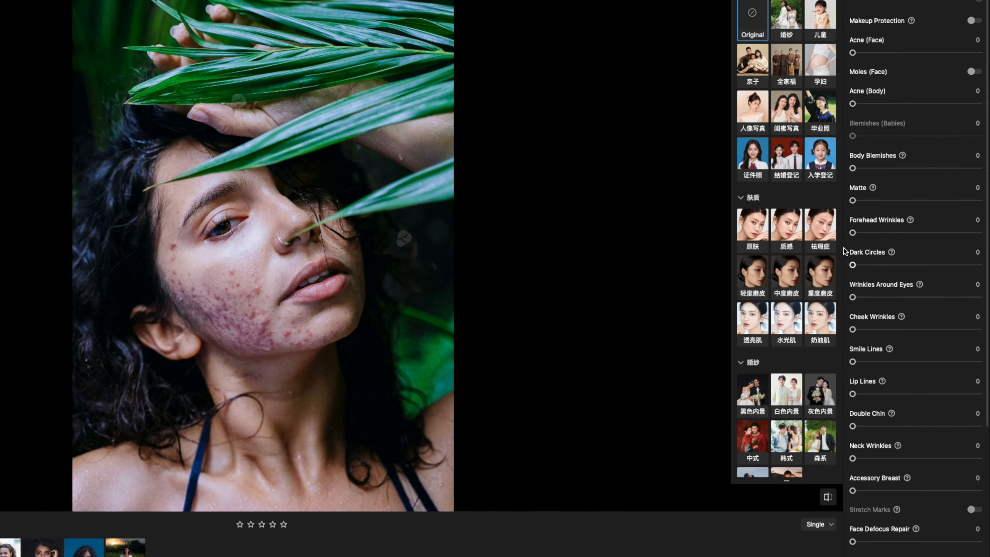
scroll(891, 271, "down", 3)
scroll(860, 183, "down", 1)
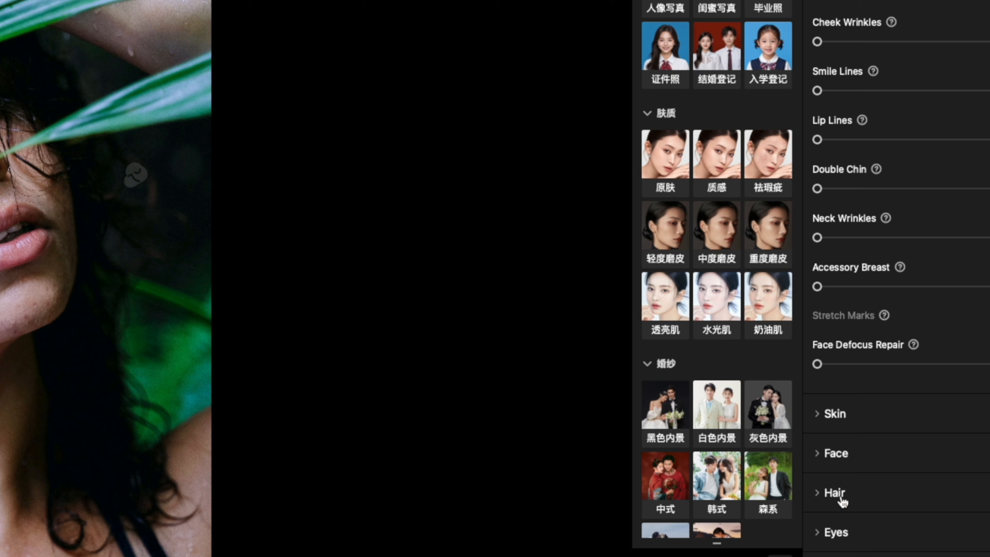
scroll(855, 104, "up", 5)
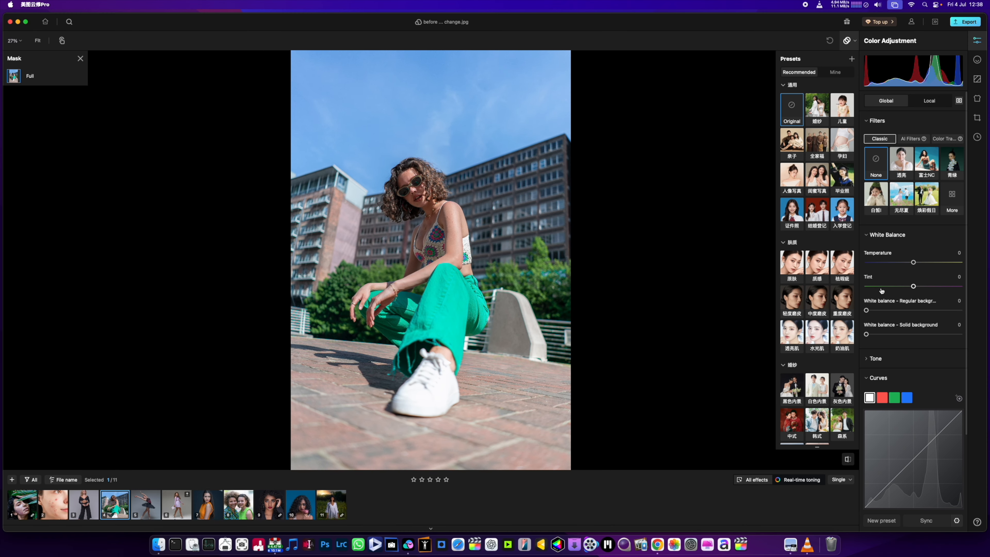
Examine the color adjustment options for the photo of the woman in green trousers, including white balance, curves and HSL
scroll(882, 302, "down", 3)
left_click(868, 442)
left_click(868, 443)
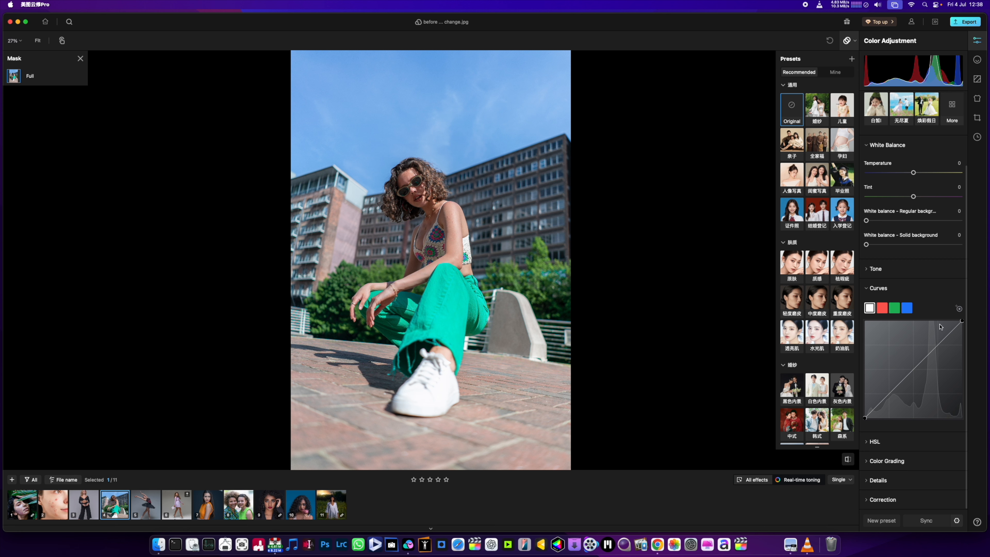
scroll(939, 323, "up", 4)
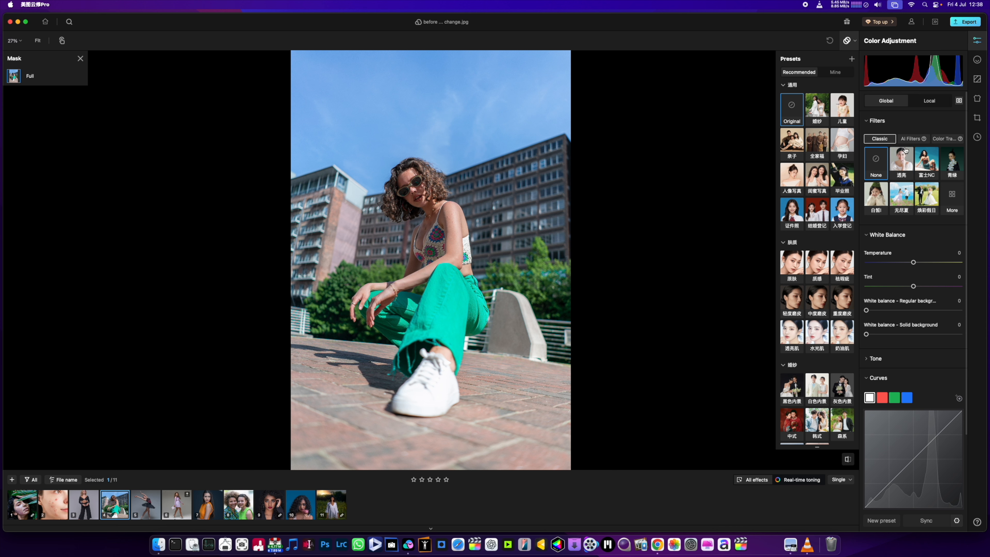
Try the 富士NC filter at intensity 100 and the 青绿 filter on the photo, and reset the filter to None
left_click(928, 166)
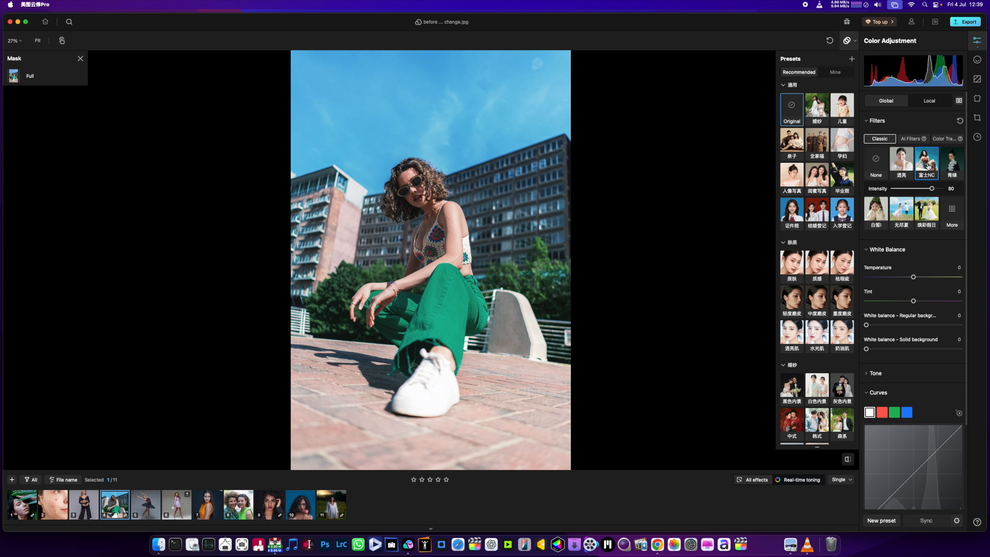
left_click_drag(932, 189, 968, 194)
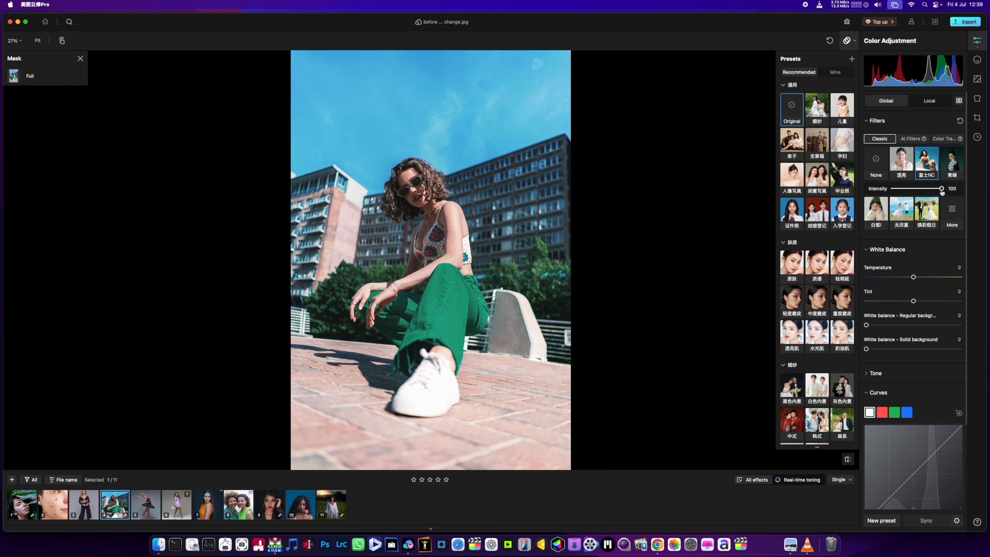
left_click(955, 166)
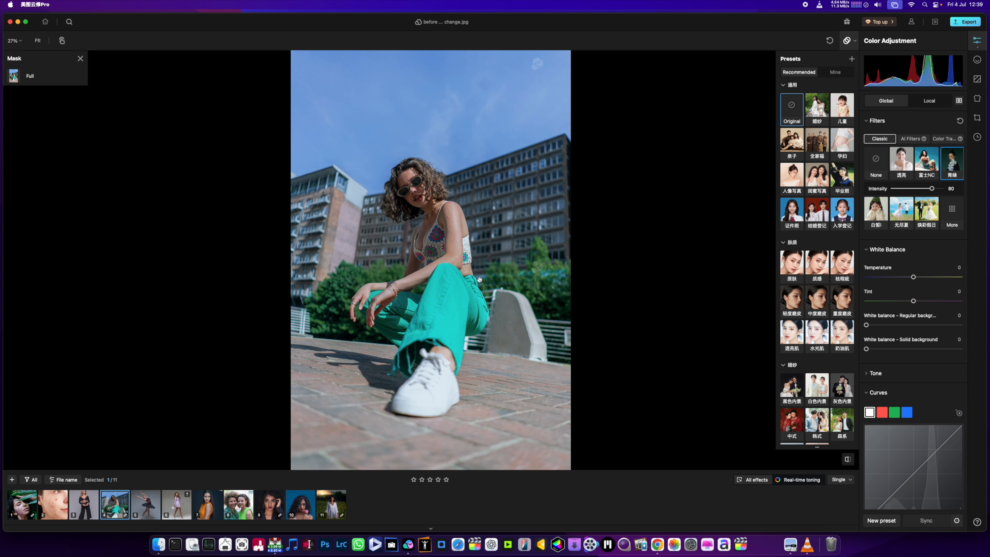
left_click(876, 160)
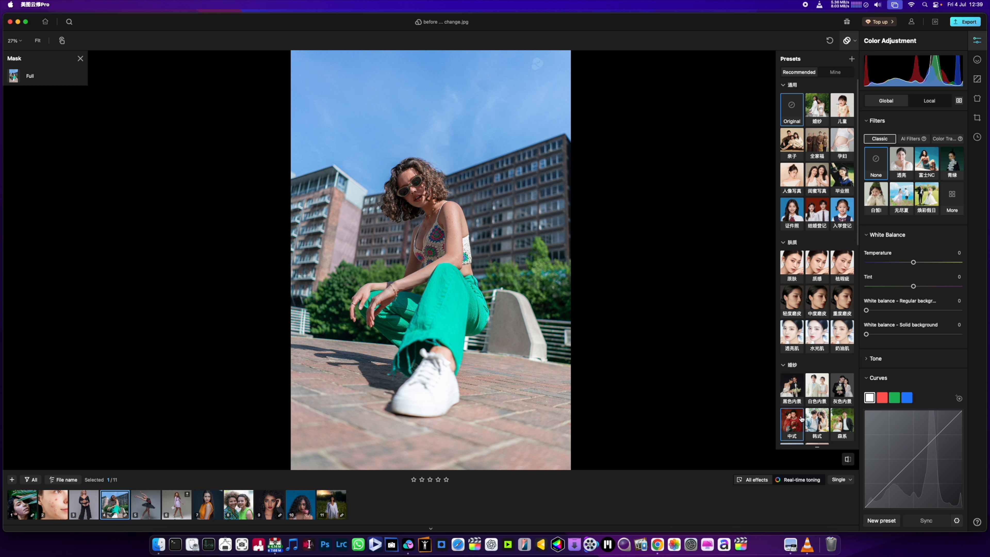
Review the single-person retouch options and the full set of AI Cutout background colors
left_click(977, 60)
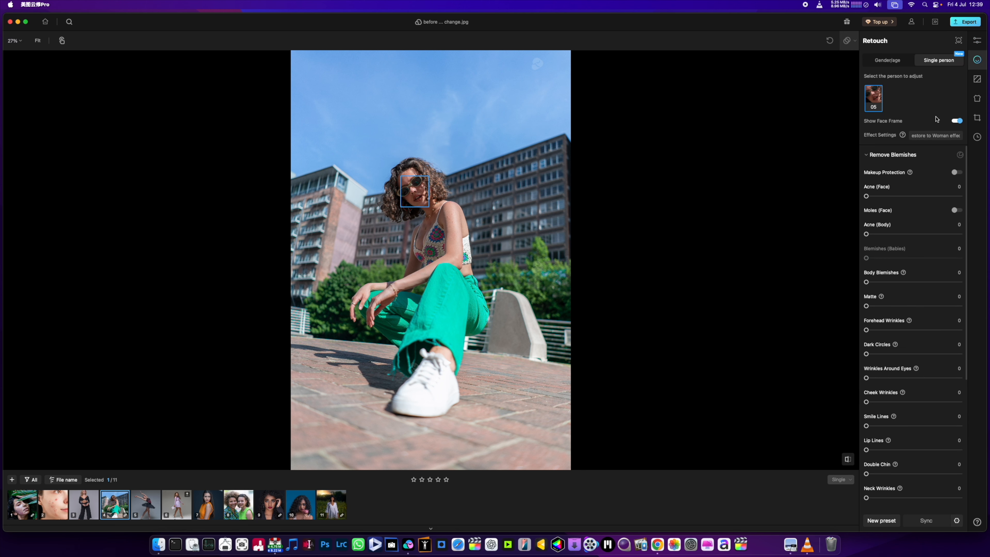
scroll(930, 221, "down", 5)
scroll(930, 221, "down", 1)
scroll(930, 221, "up", 5)
left_click(974, 80)
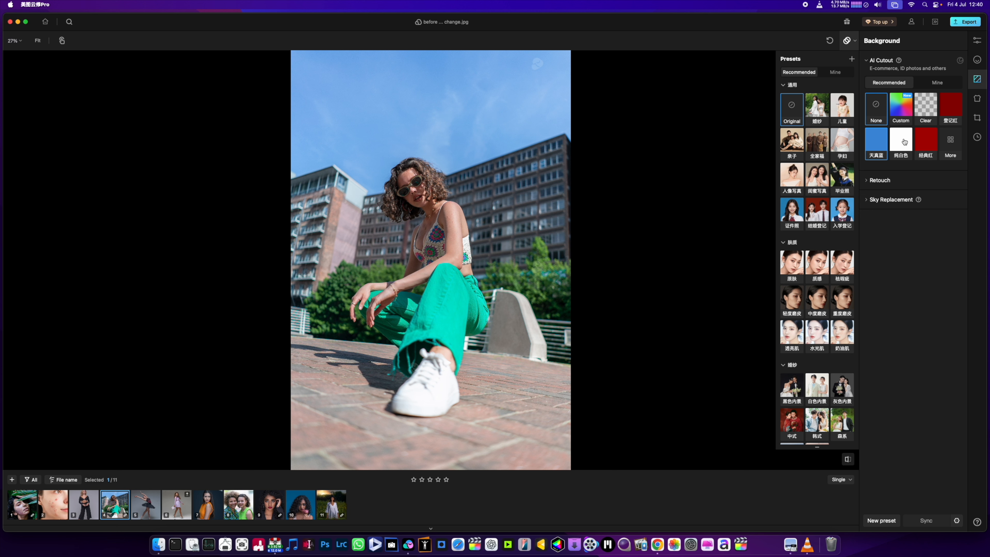
left_click(950, 142)
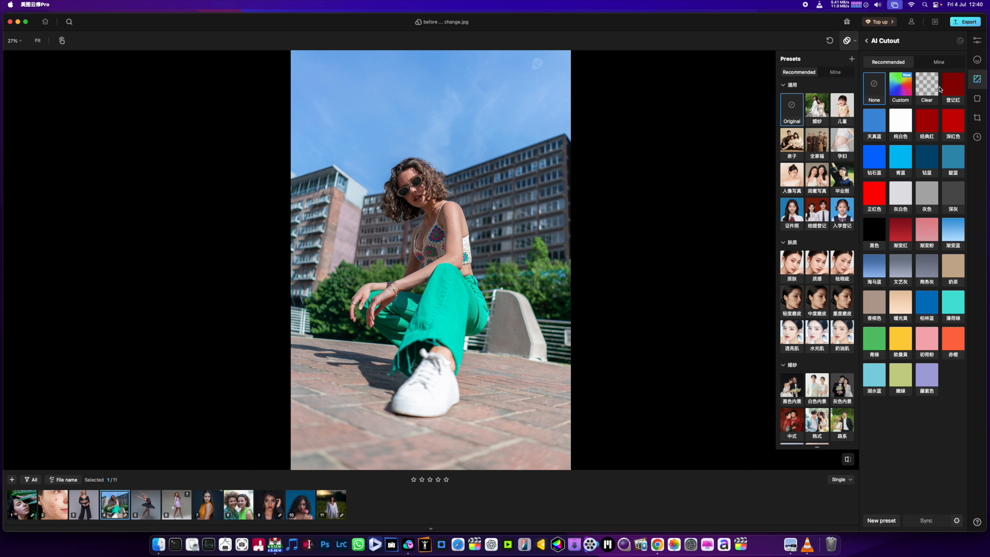
left_click(869, 42)
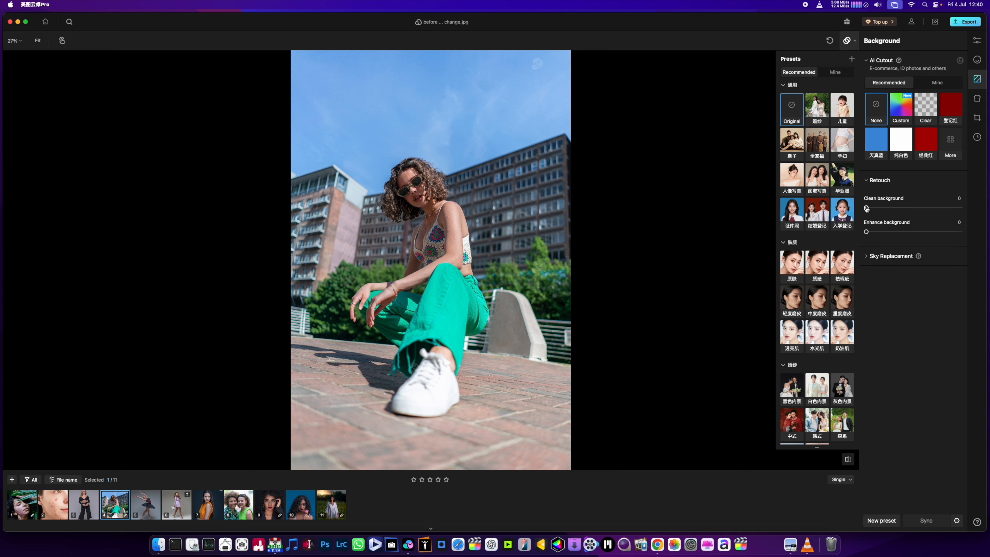
Set Clean background to 100 on the studio photo of the woman in the lilac outfit
left_click(168, 511)
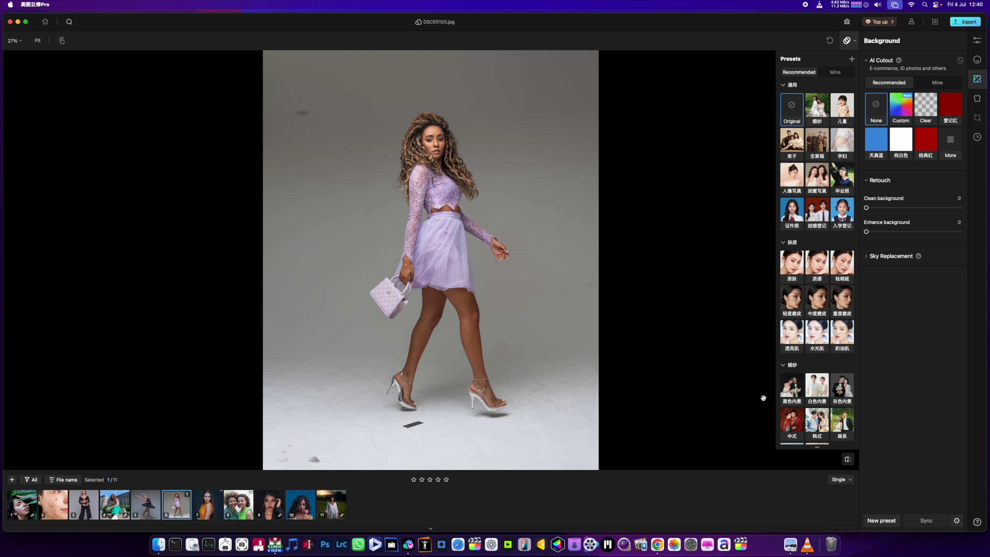
left_click_drag(867, 208, 961, 208)
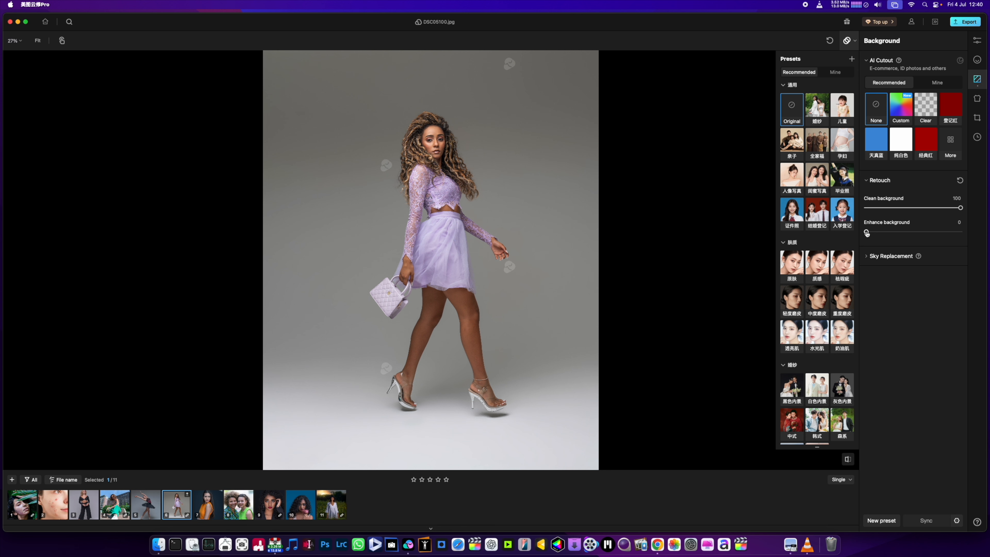
Replace the sky in the green-trousers photo with the 多云1 preset and look through the sky and color adjustment options
left_click(122, 506)
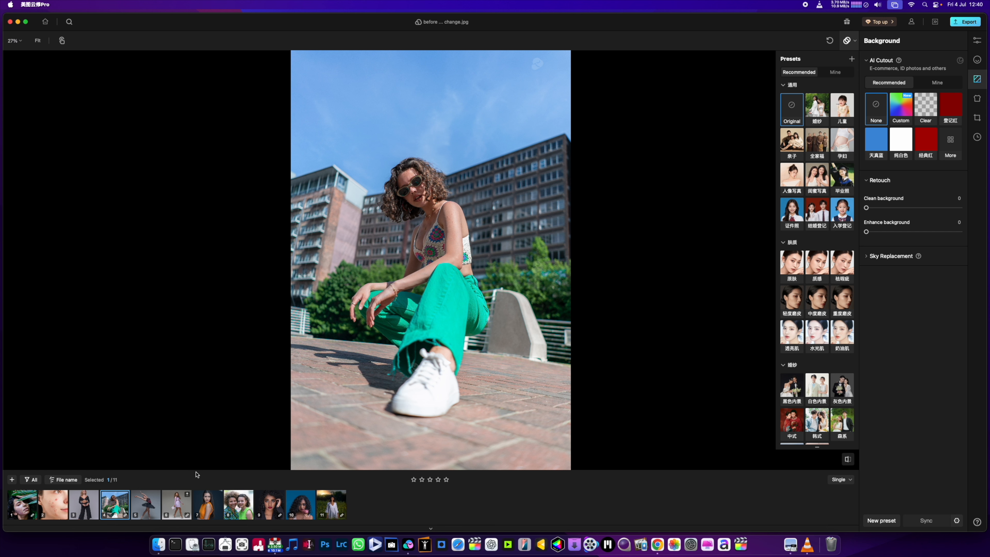
left_click(868, 258)
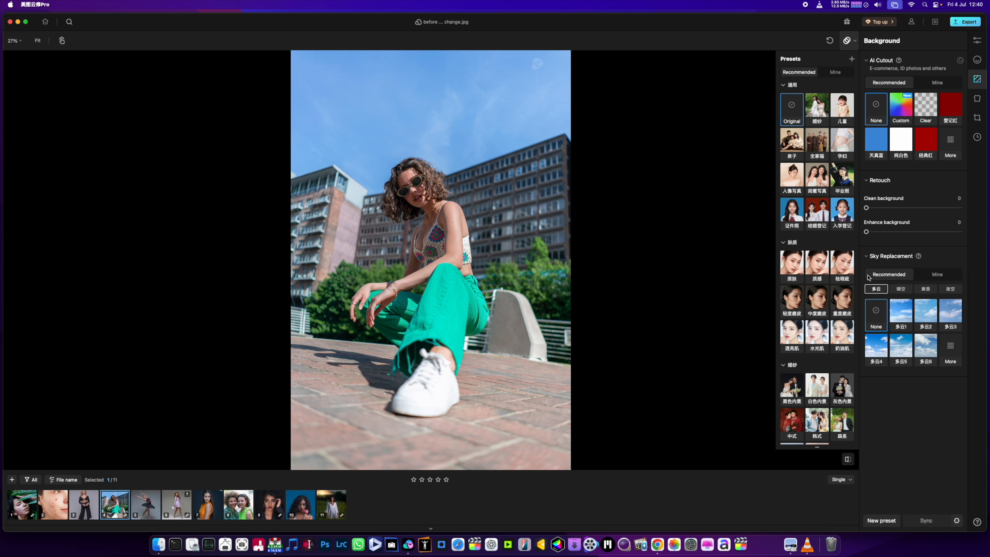
left_click(903, 316)
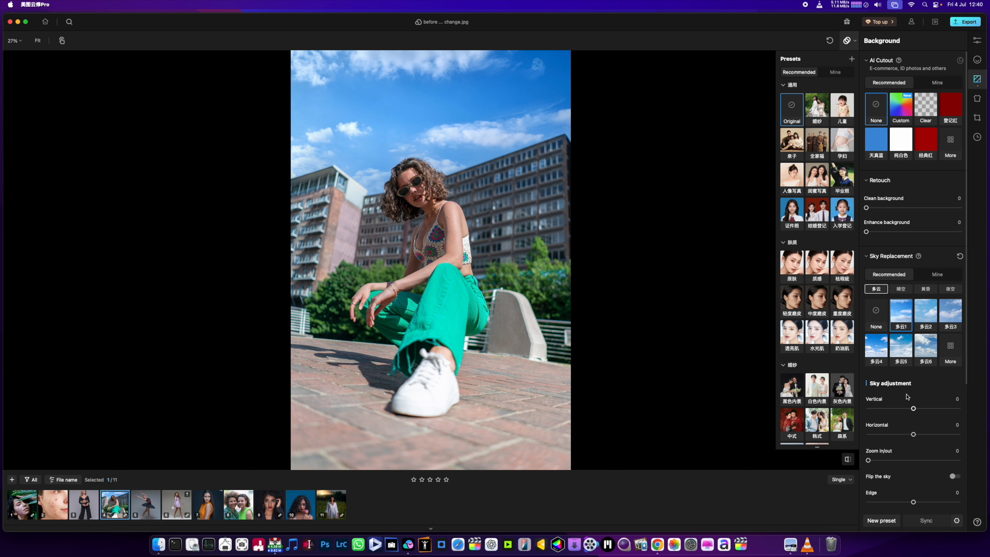
scroll(900, 406, "down", 4)
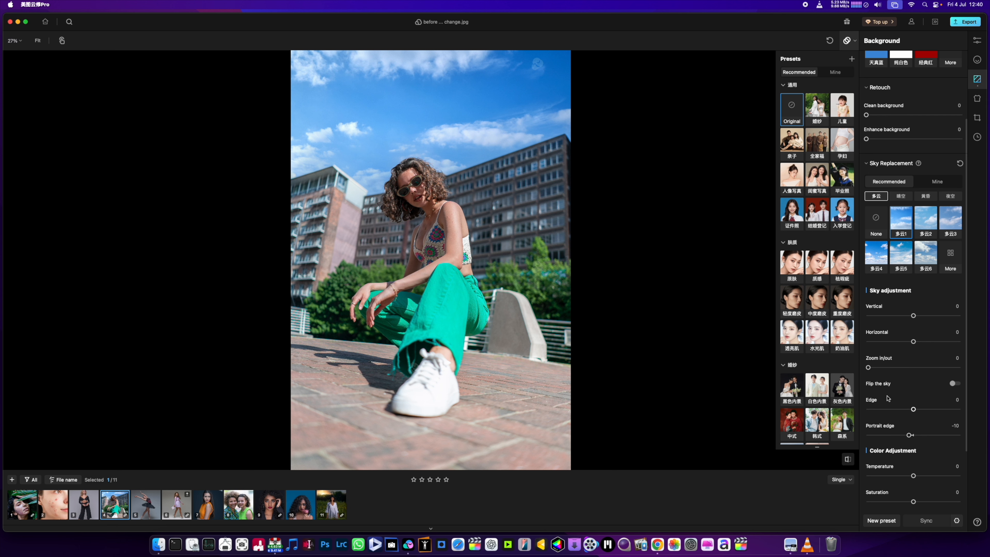
scroll(893, 420, "down", 2)
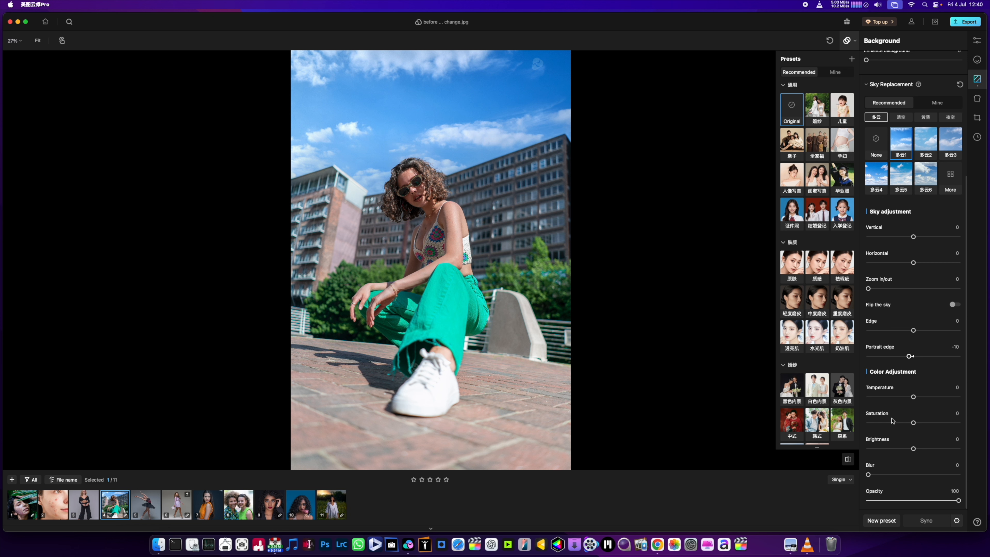
scroll(893, 420, "up", 3)
scroll(893, 420, "up", 2)
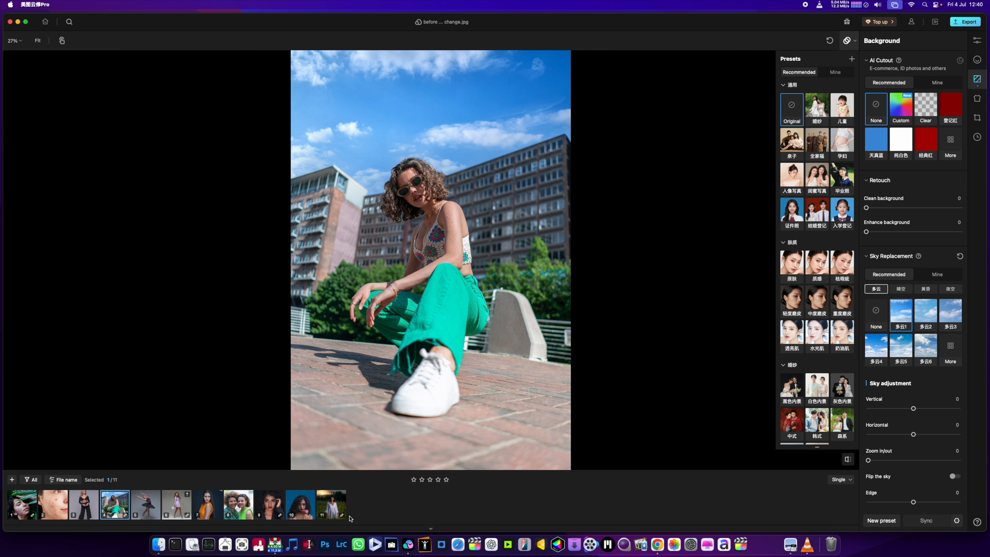
Review the clothing wrinkle removal and the Crop & Rotate options on the photo of the woman in the white dress
left_click(341, 507)
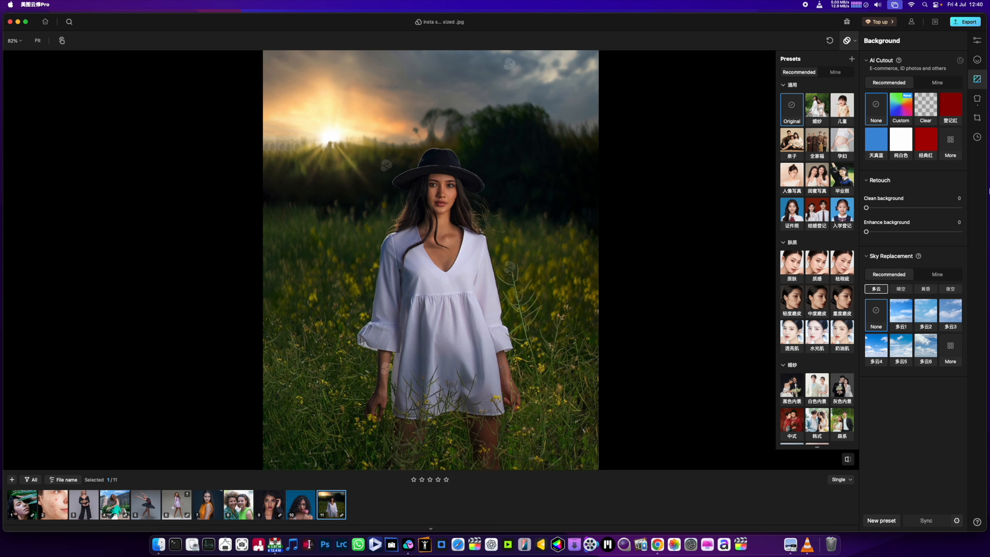
left_click(977, 98)
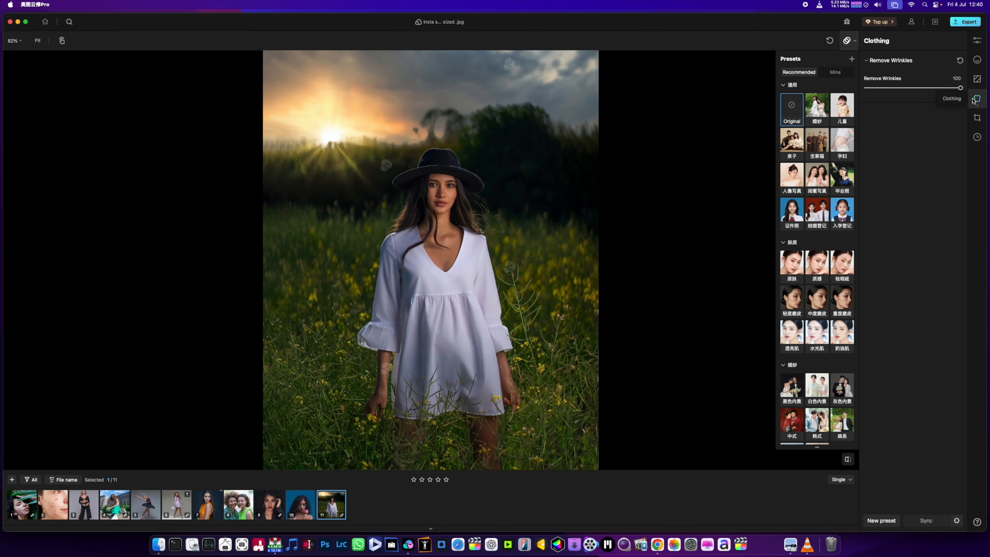
left_click(977, 119)
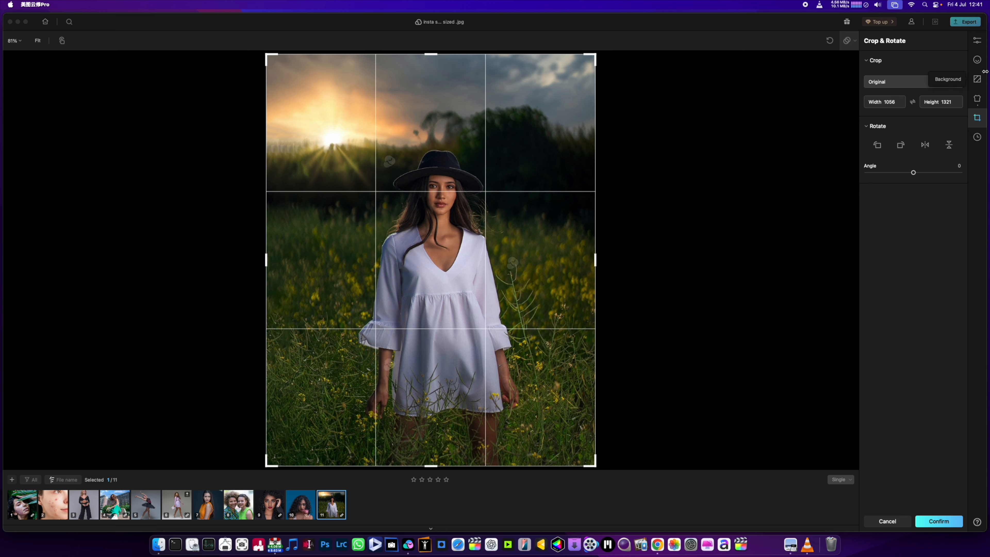
left_click(977, 44)
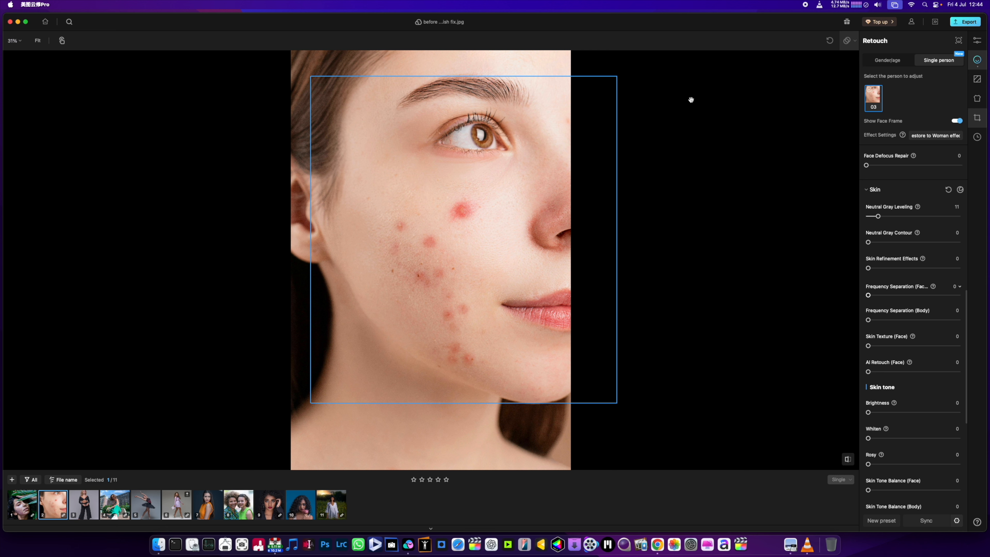
Hide the face frame on the cheek close-up portrait and set Acne (Face) to 100 to clear the blemishes
left_click(955, 121)
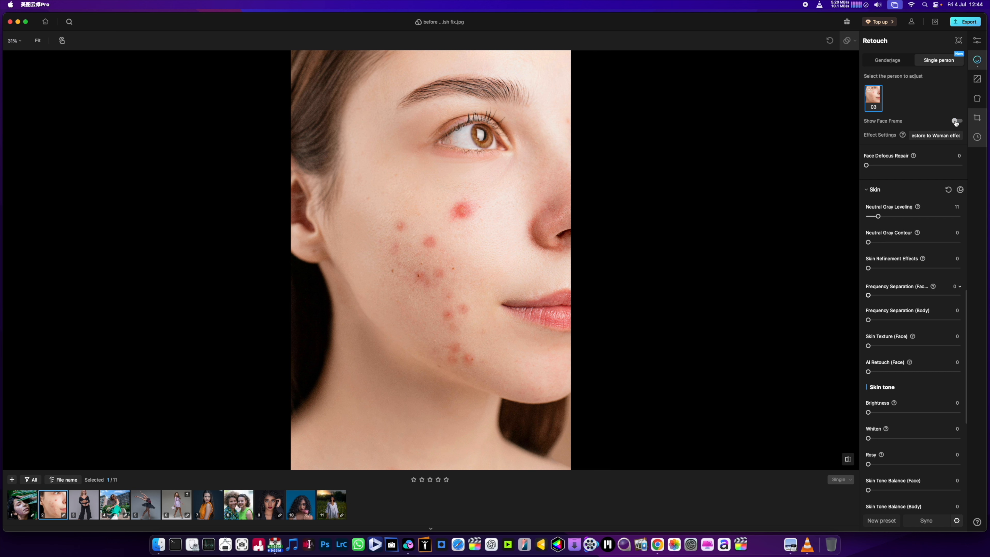
scroll(393, 277, "up", 2)
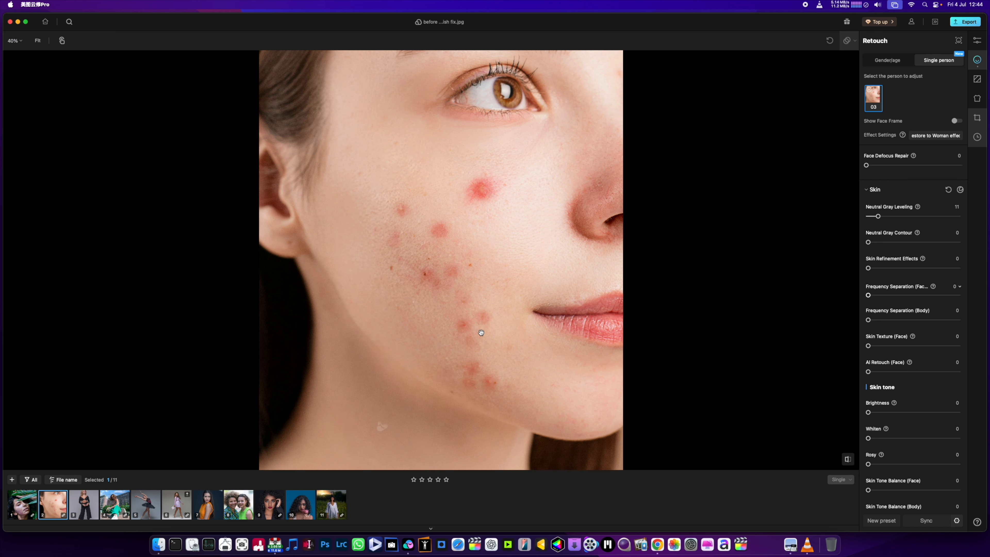
scroll(928, 183, "up", 5)
scroll(928, 184, "up", 5)
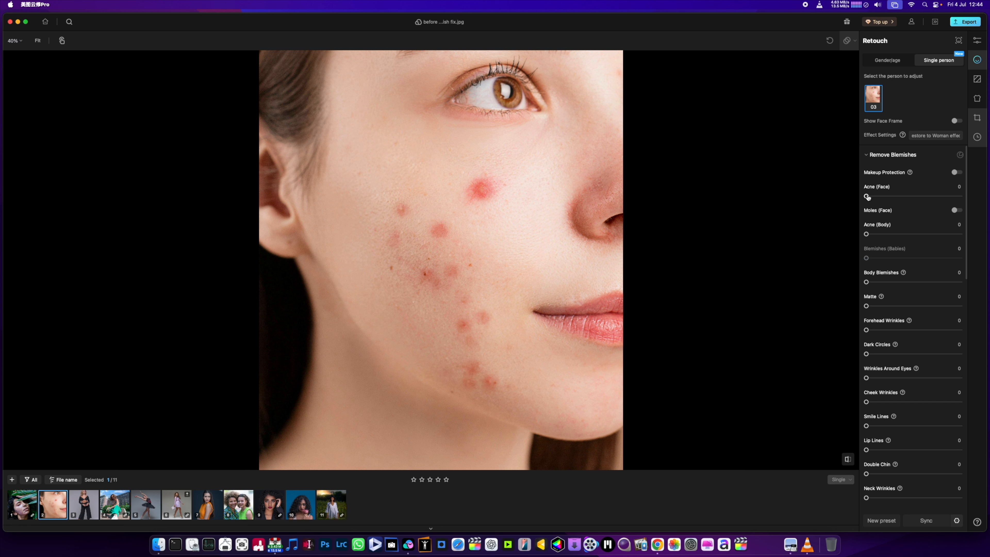
left_click_drag(866, 196, 961, 196)
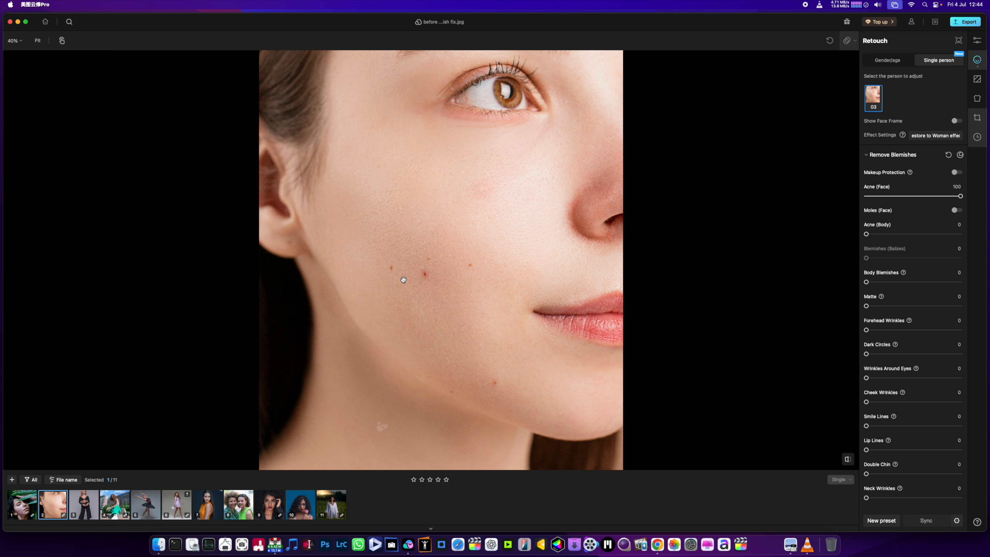
scroll(422, 278, "up", 2)
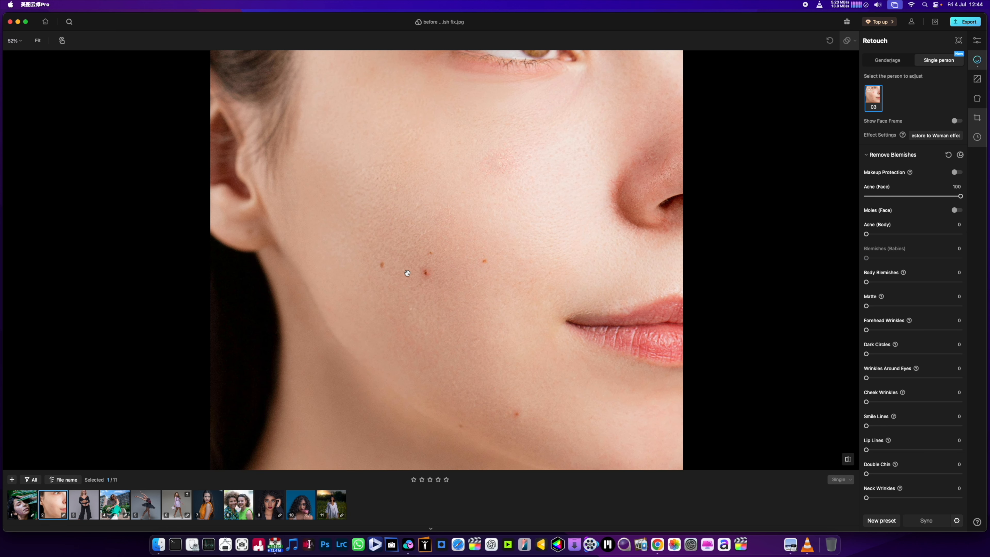
scroll(419, 261, "down", 3)
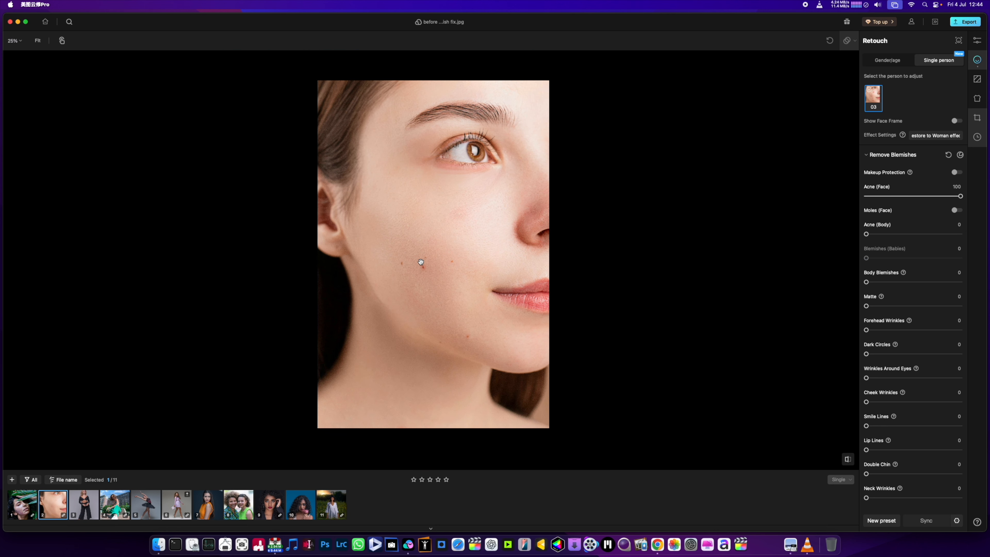
scroll(444, 281, "up", 1)
Open the portrait with the green leaves, hide its face frame and set Acne (Face) to 100
left_click(21, 512)
scroll(403, 351, "up", 5)
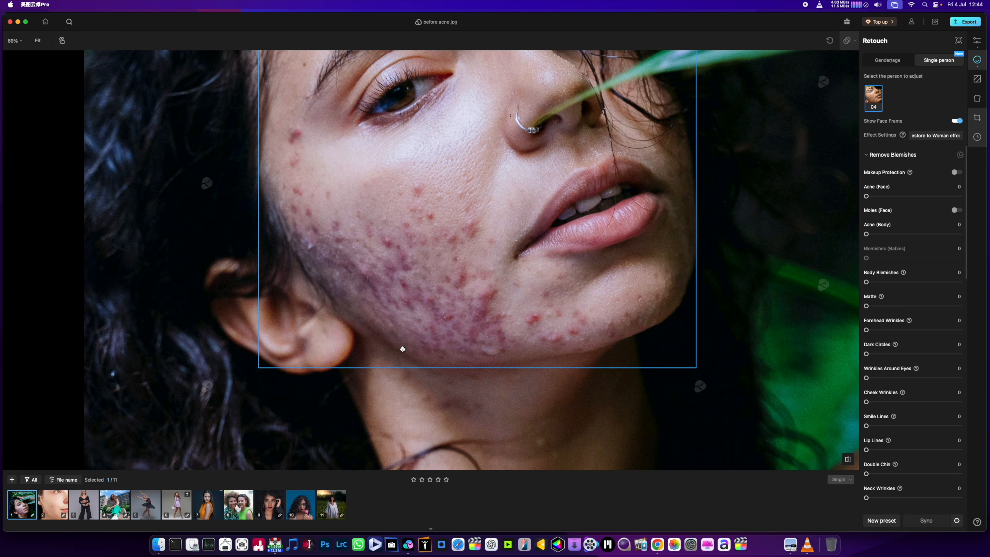
scroll(403, 348, "down", 5)
scroll(417, 348, "up", 3)
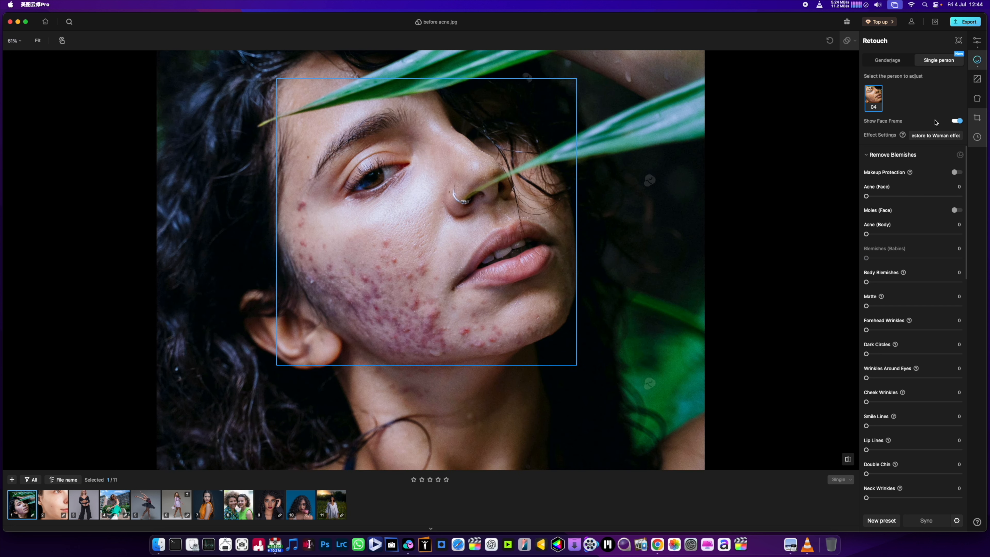
left_click(955, 121)
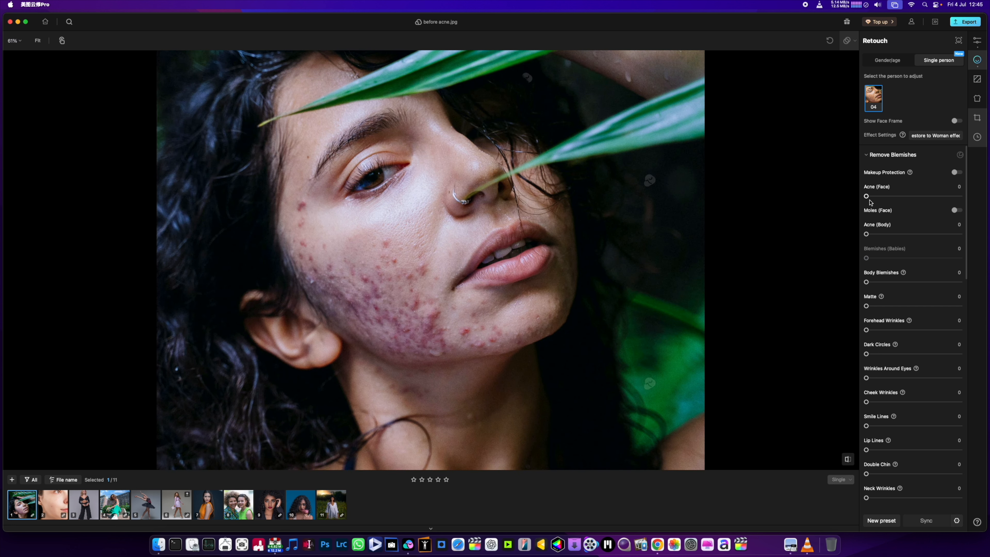
left_click_drag(867, 198, 971, 199)
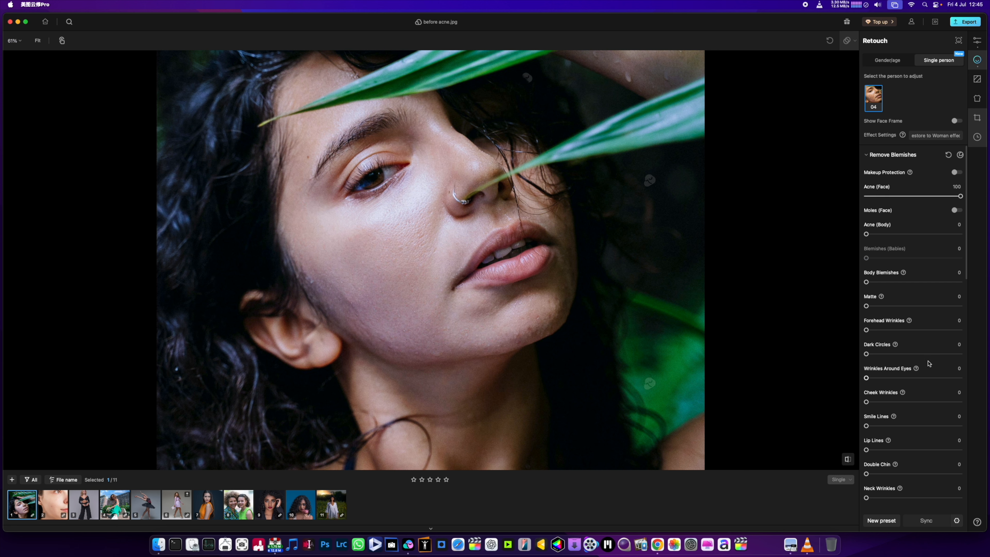
Compare the acne-retouched leaf portrait with its original several times
left_click(848, 460)
left_click(848, 461)
left_click(847, 461)
left_click(848, 461)
left_click(848, 462)
left_click(848, 462)
left_click(847, 461)
left_click(847, 461)
left_click(847, 461)
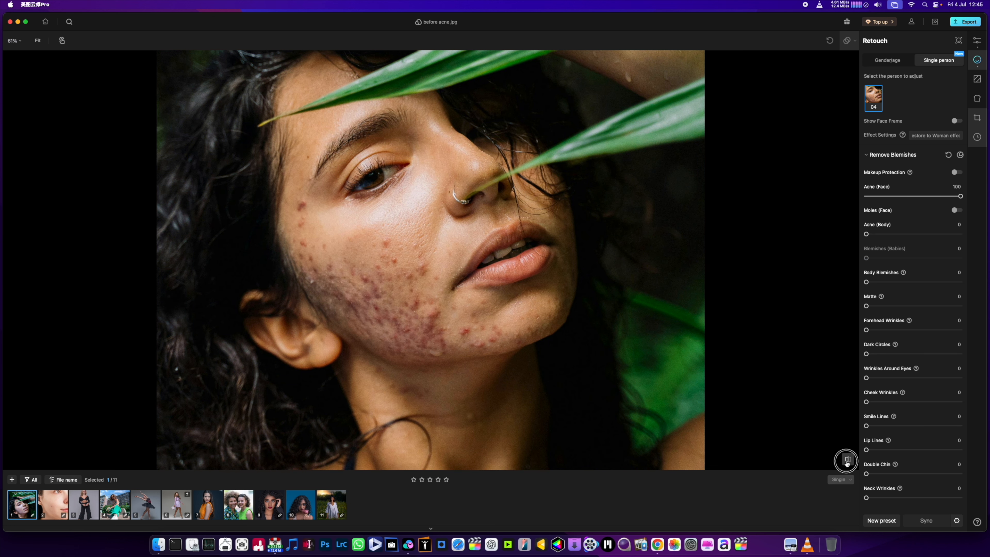
left_click(848, 461)
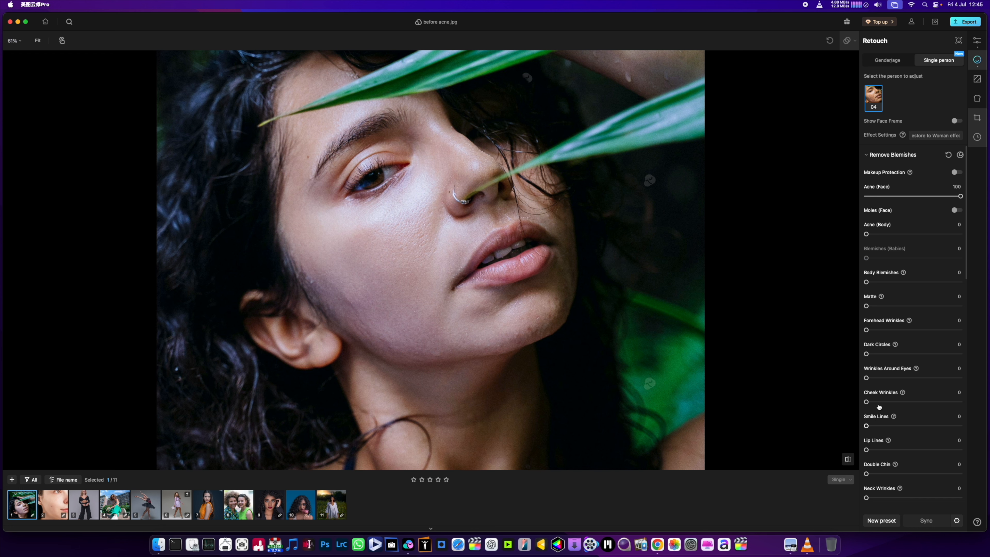
Check what Neutral Gray Leveling does and set it to 100 on the leaf portrait
scroll(877, 327, "down", 5)
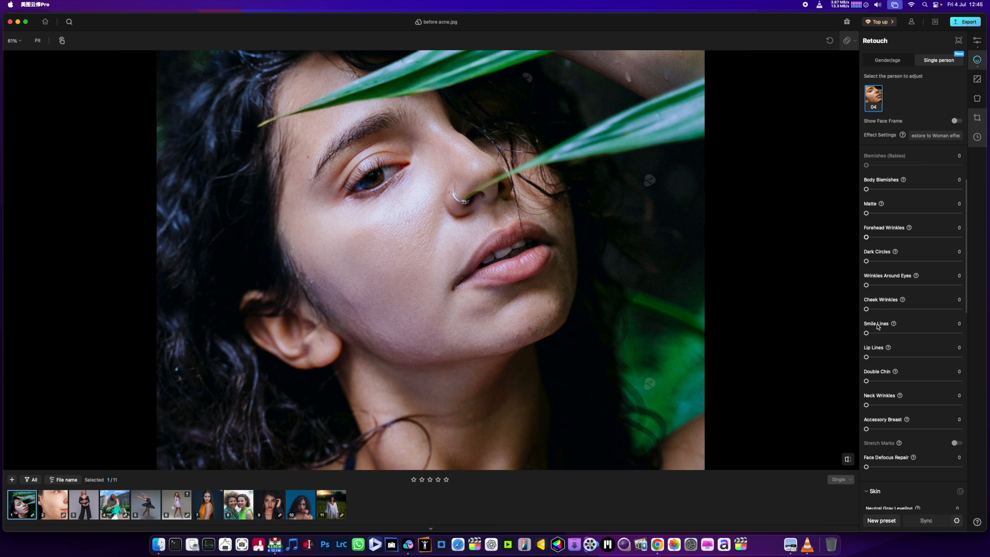
scroll(877, 326, "down", 4)
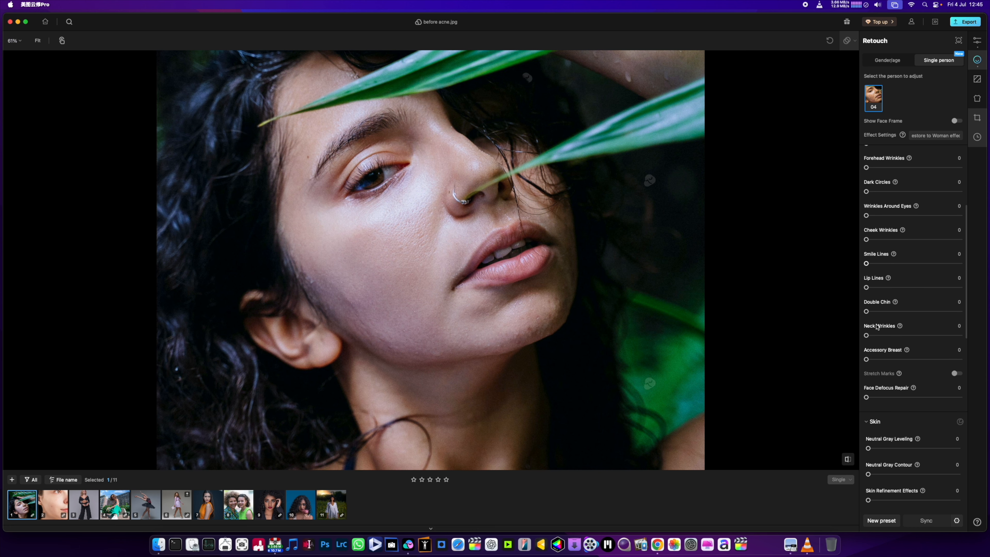
scroll(877, 326, "down", 3)
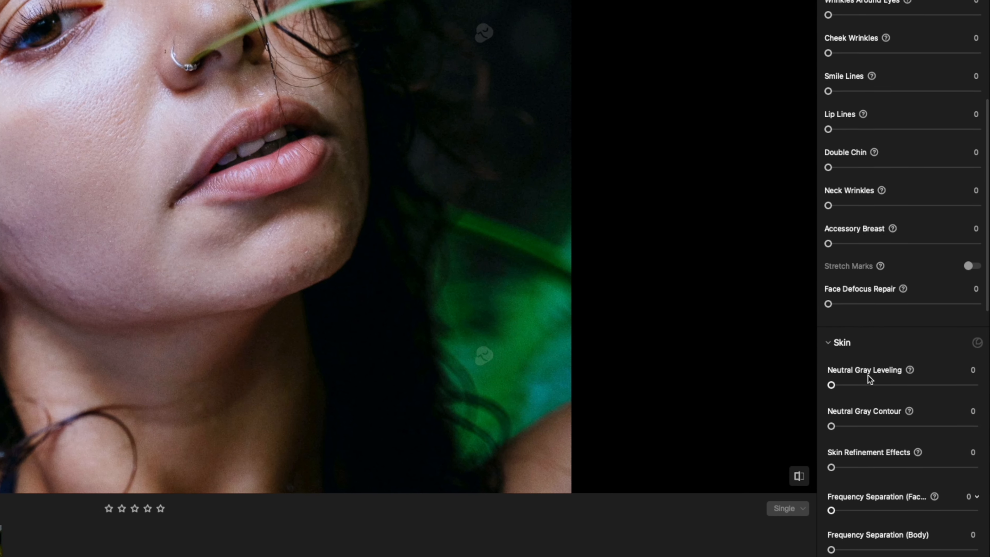
mouse_move(913, 375)
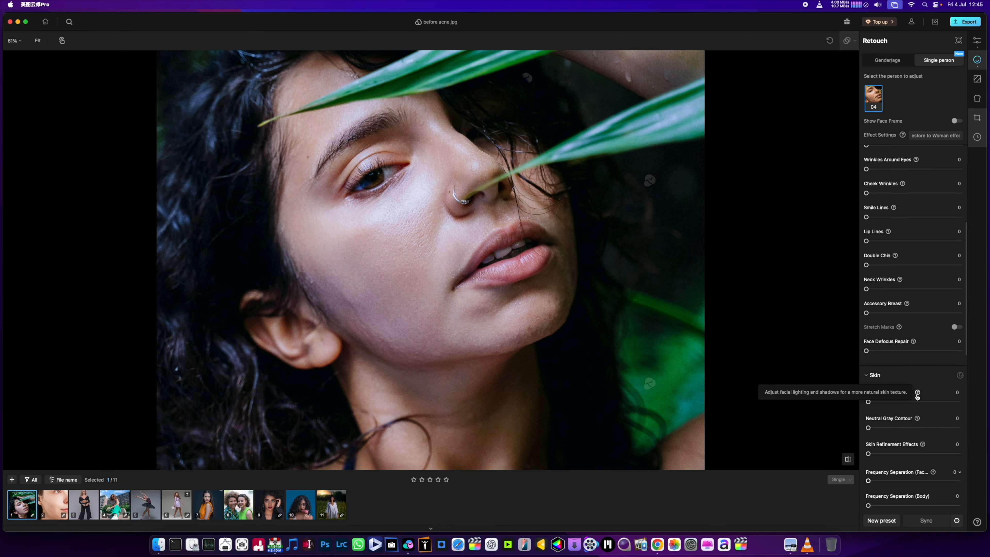
left_click_drag(868, 402, 959, 405)
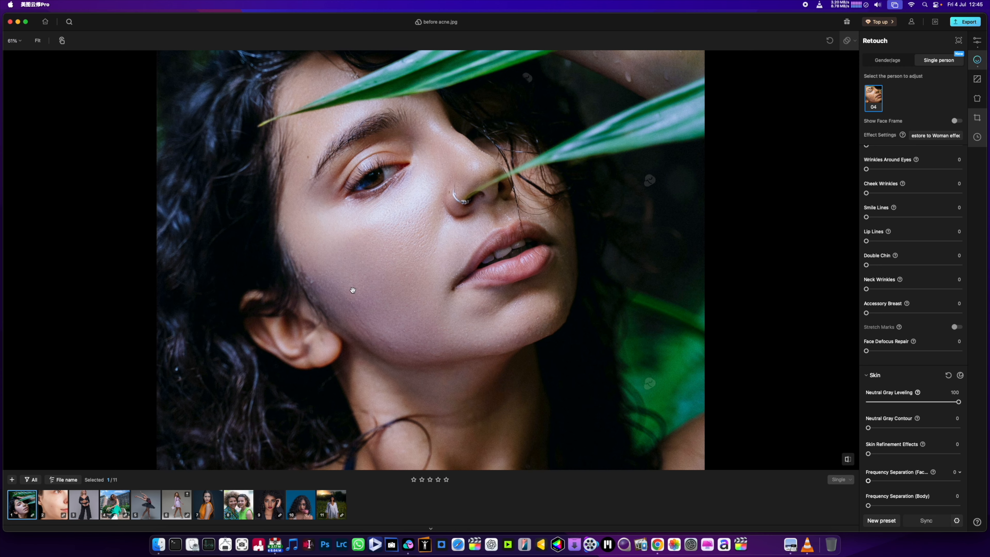
scroll(367, 311, "down", 3)
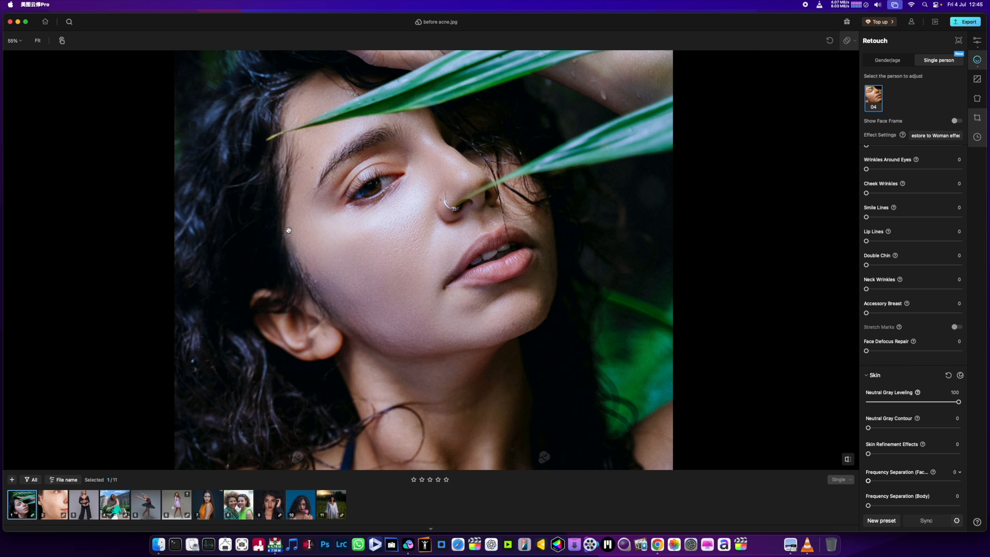
scroll(406, 318, "down", 2)
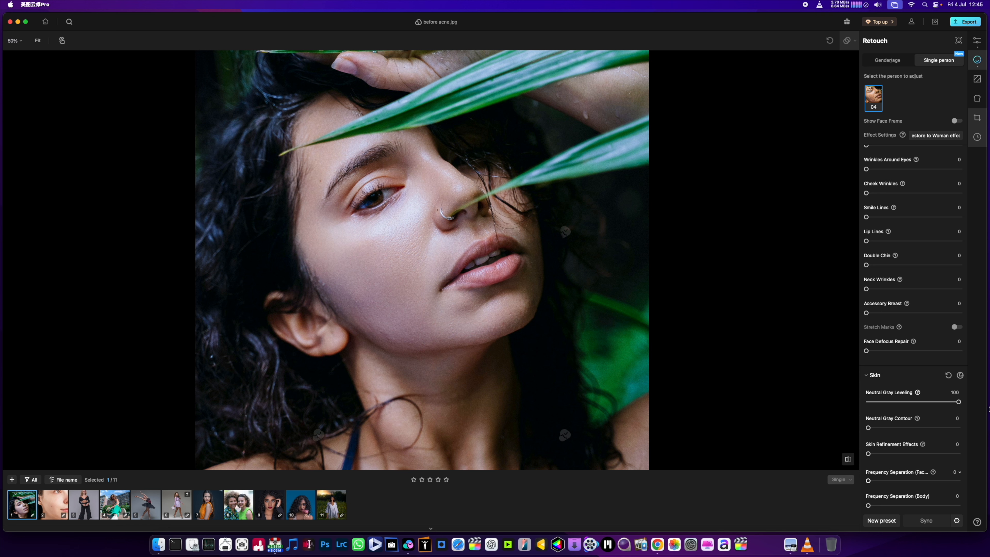
Open the portrait of the woman in the dark blazer and compare its retouched face with the original
left_click(271, 504)
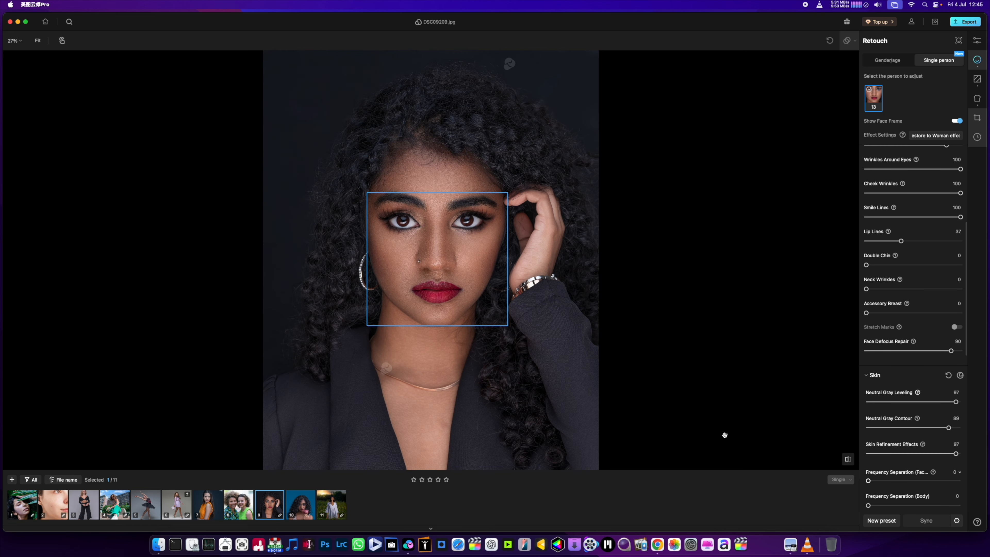
scroll(398, 275, "up", 4)
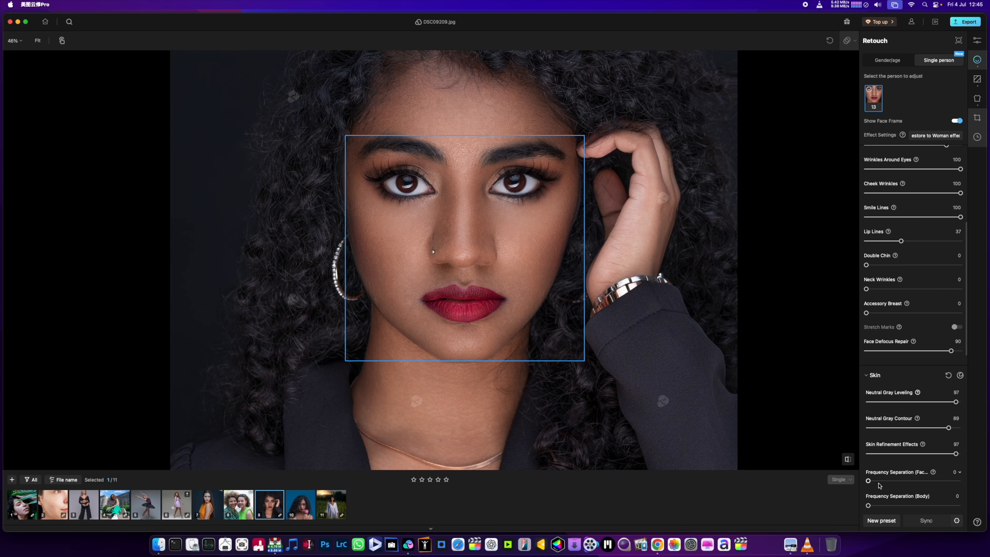
left_click(848, 459)
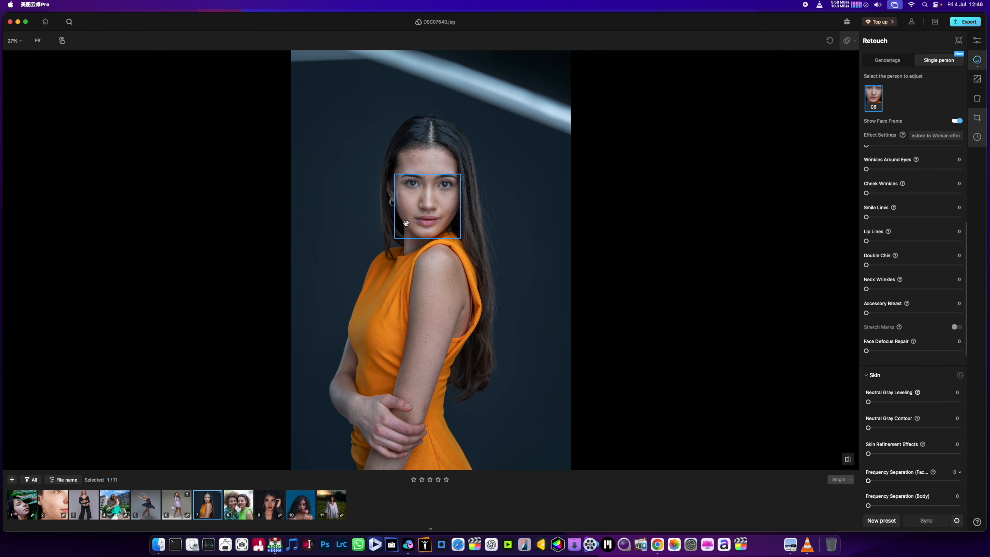
Hide the face frame on the orange-dress portrait and examine the skin of the forehead and cheeks up close
left_click(956, 121)
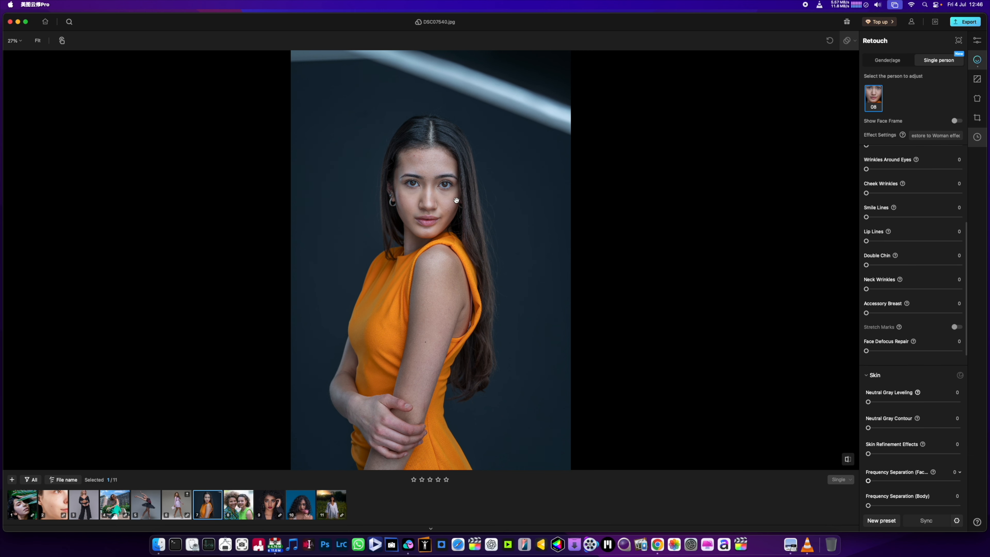
scroll(462, 200, "up", 8)
left_click_drag(378, 180, 467, 246)
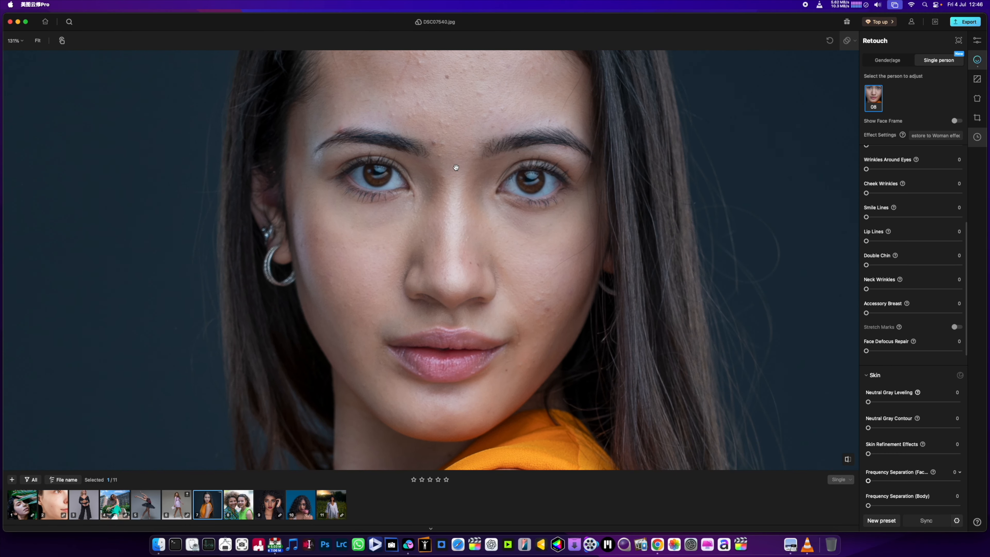
scroll(455, 168, "up", 3)
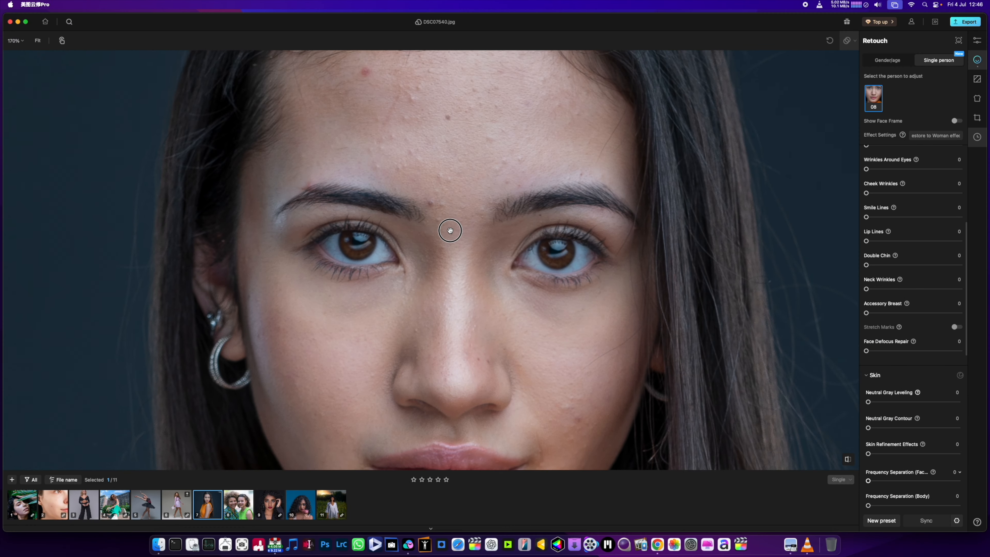
left_click_drag(466, 327, 462, 243)
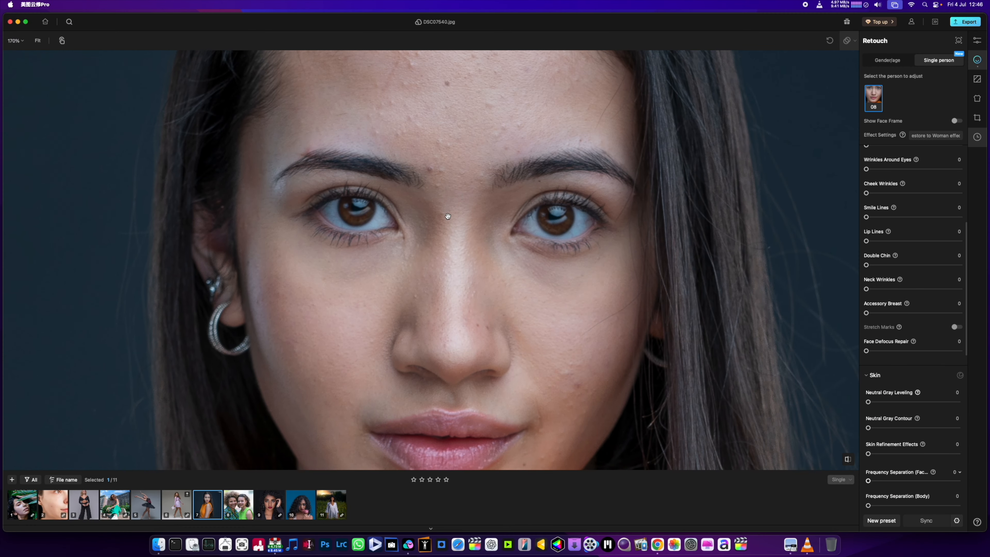
scroll(461, 281, "up", 3)
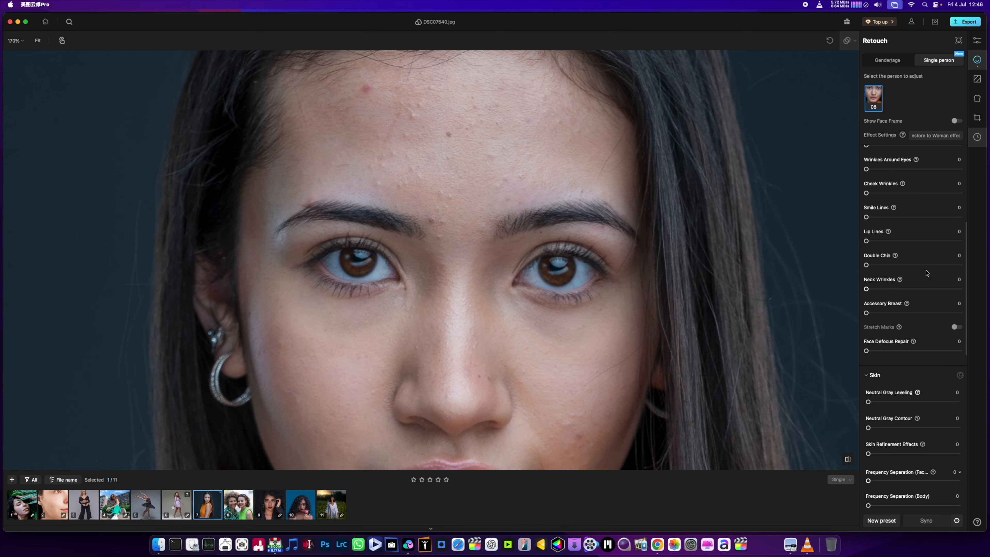
Set Acne (Face) to 100 on the orange-dress portrait and inspect the retouched skin
scroll(930, 249, "up", 5)
left_click_drag(866, 196, 962, 197)
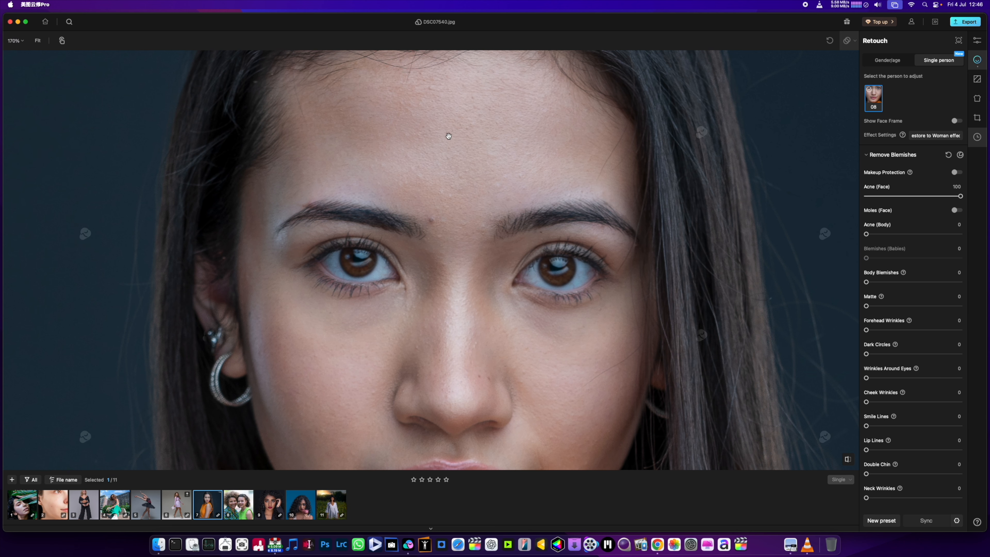
scroll(455, 261, "down", 4)
left_click_drag(461, 316, 463, 273)
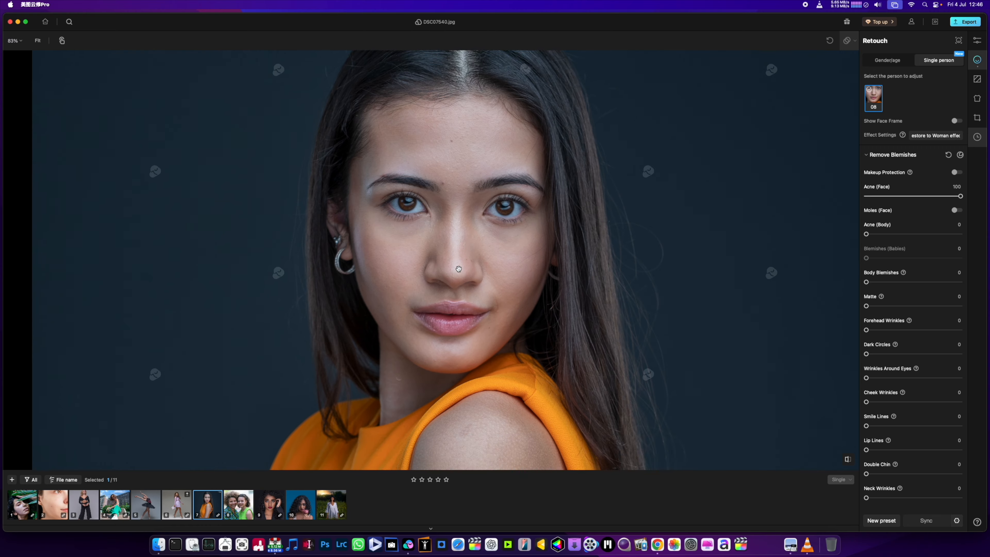
scroll(464, 275, "up", 3)
scroll(917, 394, "down", 3)
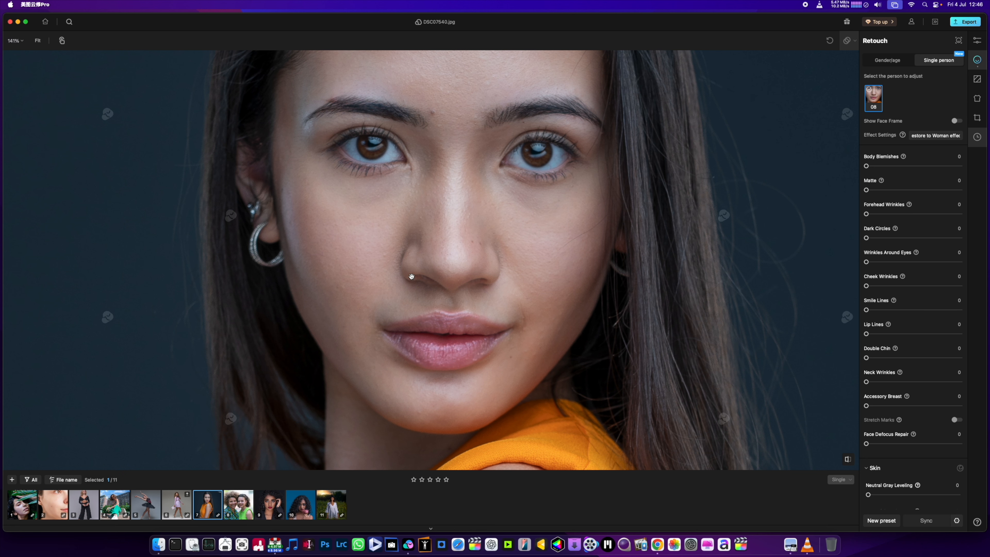
scroll(411, 276, "down", 3)
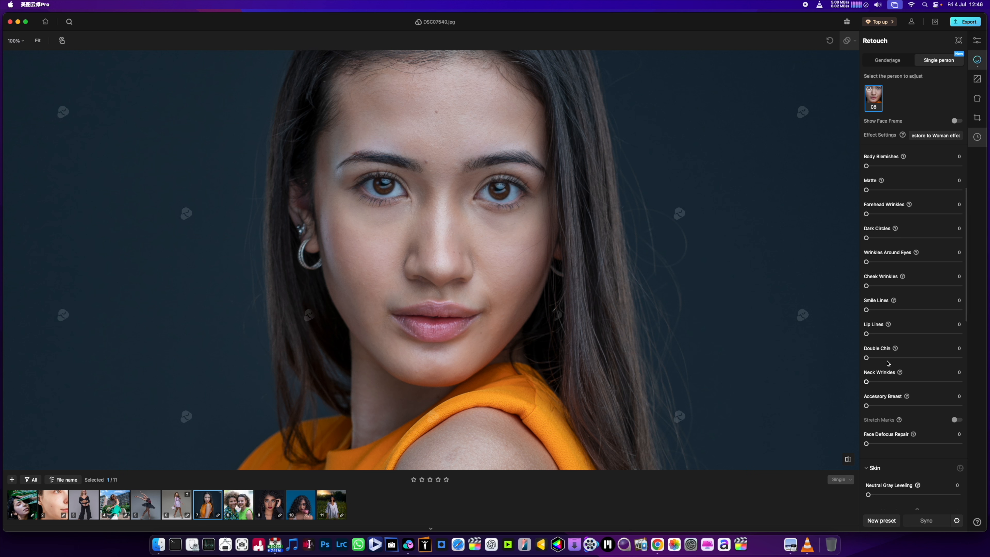
Set Neutral Gray Leveling to 100 on the orange-dress portrait and view more of the photo
scroll(888, 363, "down", 3)
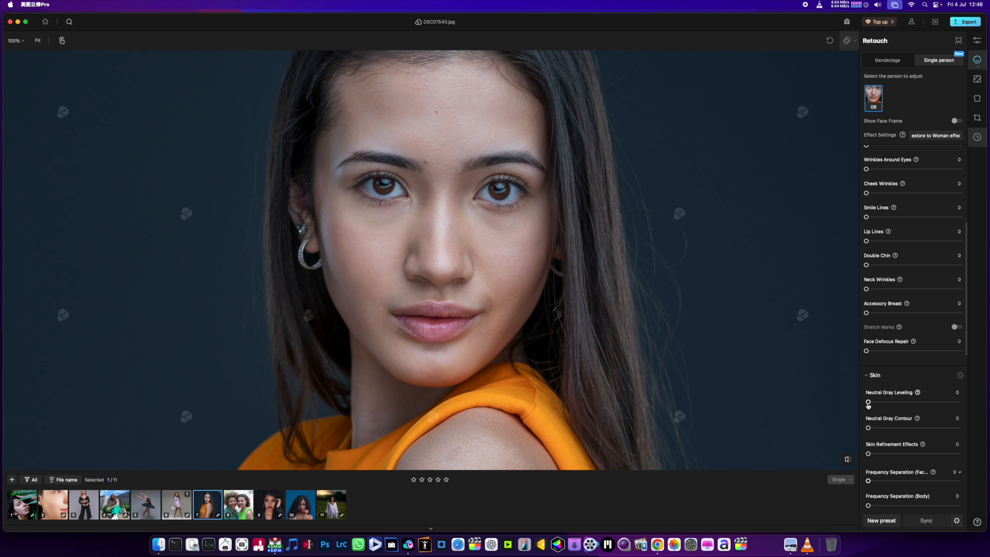
left_click_drag(868, 404, 981, 409)
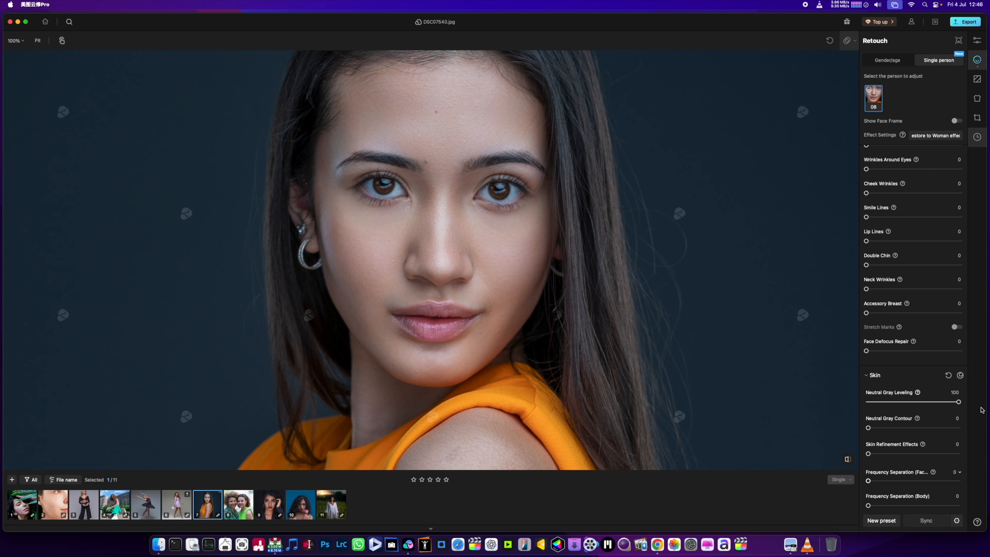
scroll(489, 321, "down", 5)
scroll(489, 321, "up", 2)
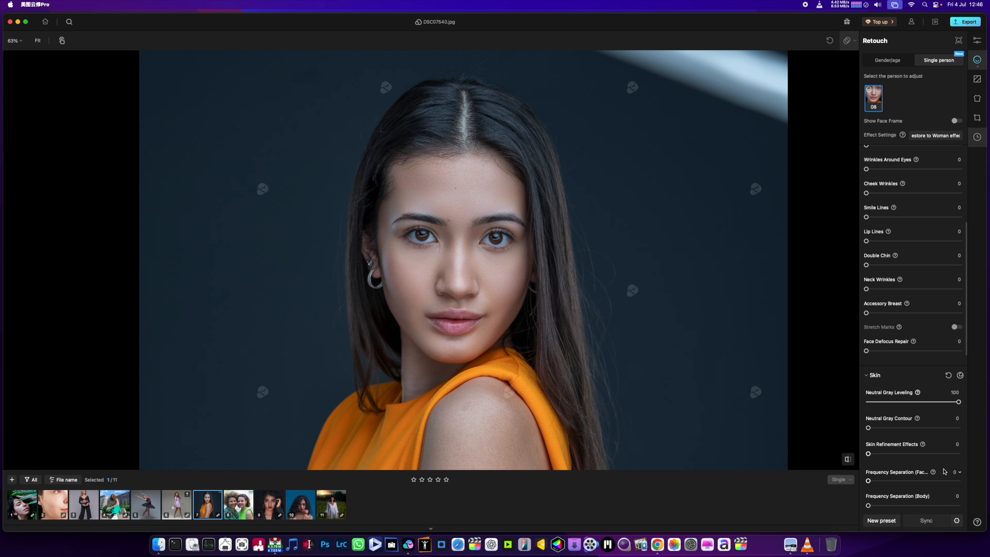
Compare the retouched orange-dress portrait repeatedly with the original to judge the skin changes
left_click(847, 460)
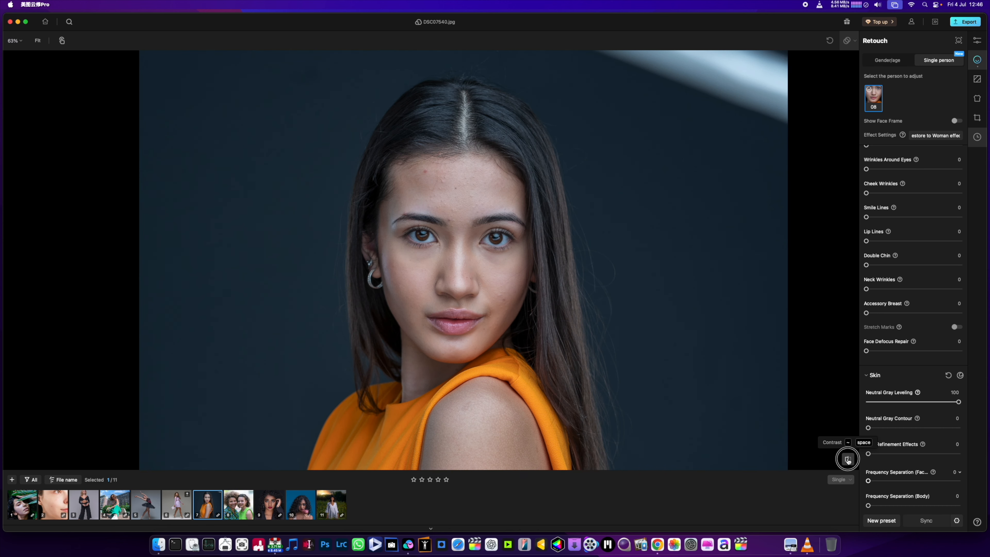
left_click(848, 460)
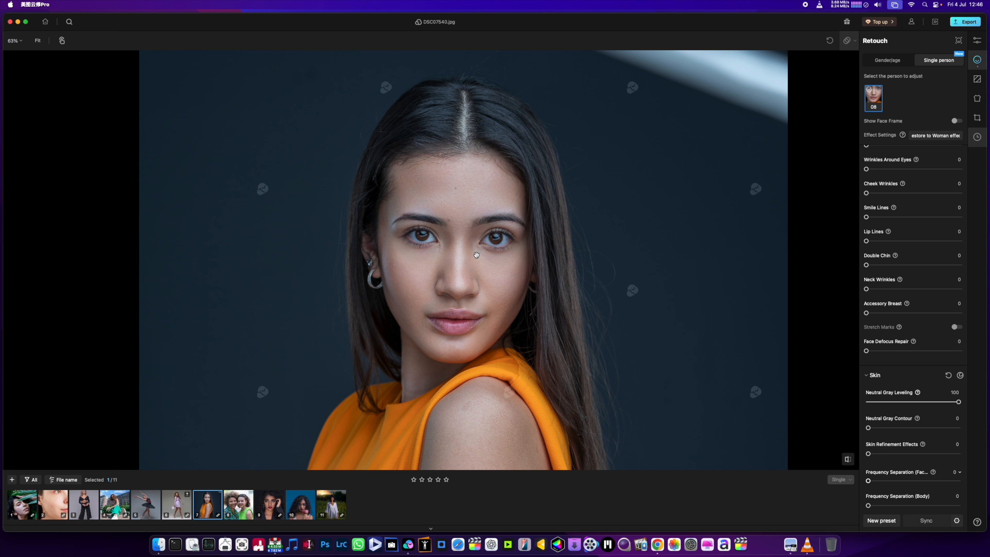
left_click(848, 460)
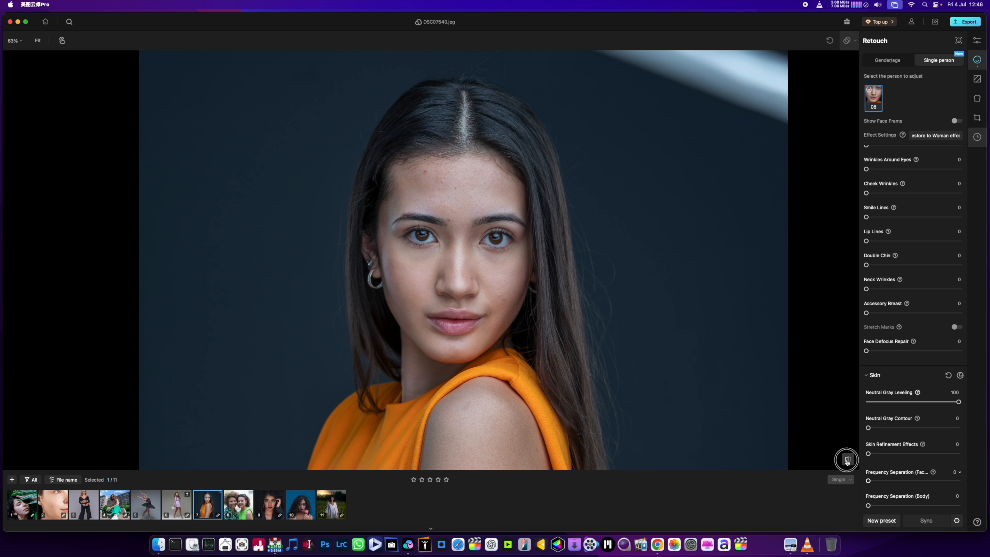
left_click(848, 460)
left_click(848, 460)
left_click(847, 460)
left_click(848, 460)
left_click(848, 460)
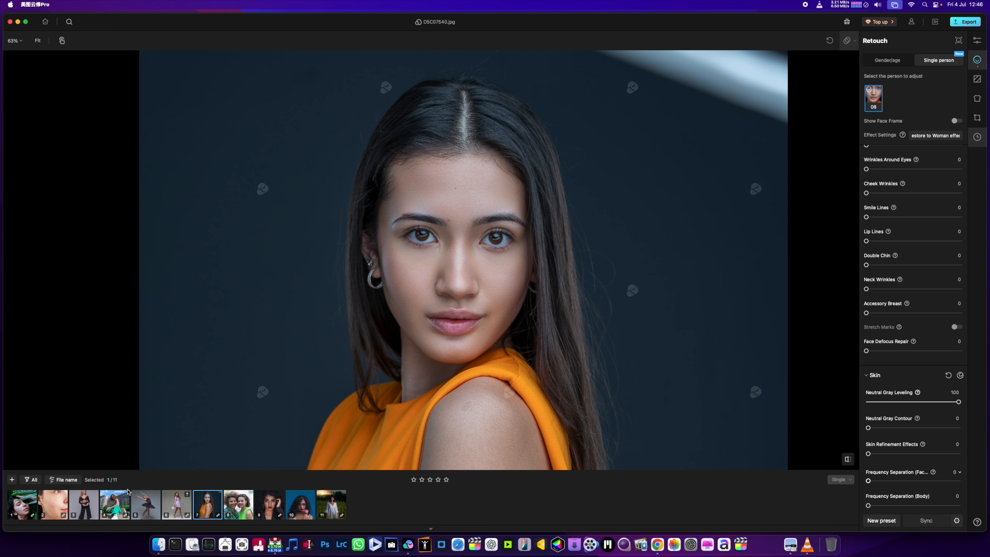
Open the photo of the two smiling women, select the face of the woman in green and hide the face frames
left_click(230, 509)
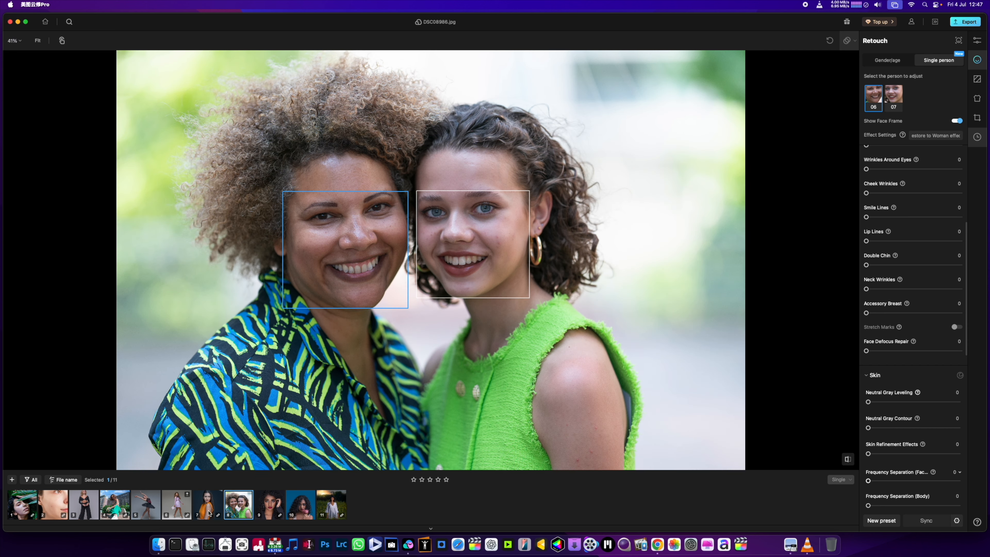
scroll(456, 273, "up", 3)
left_click(490, 275)
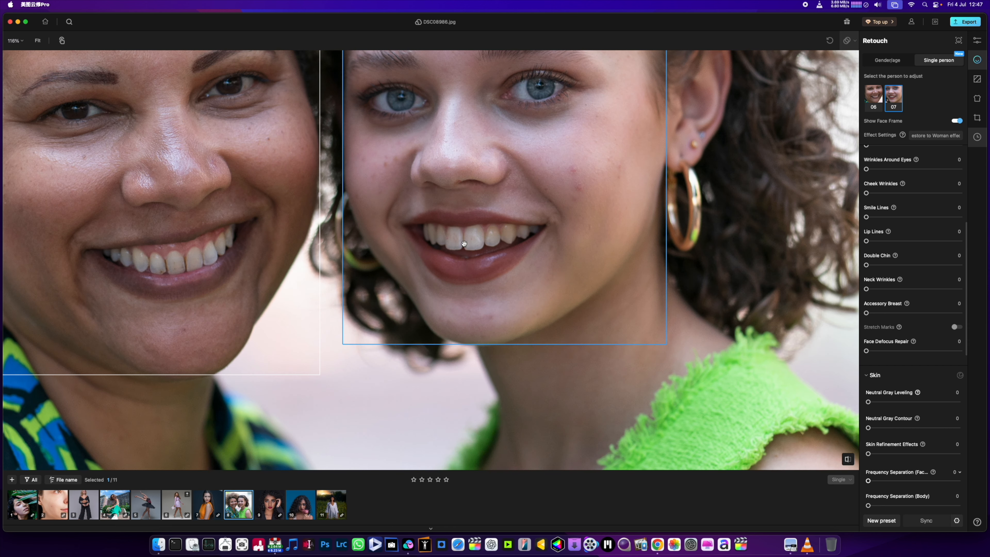
scroll(624, 238, "down", 3)
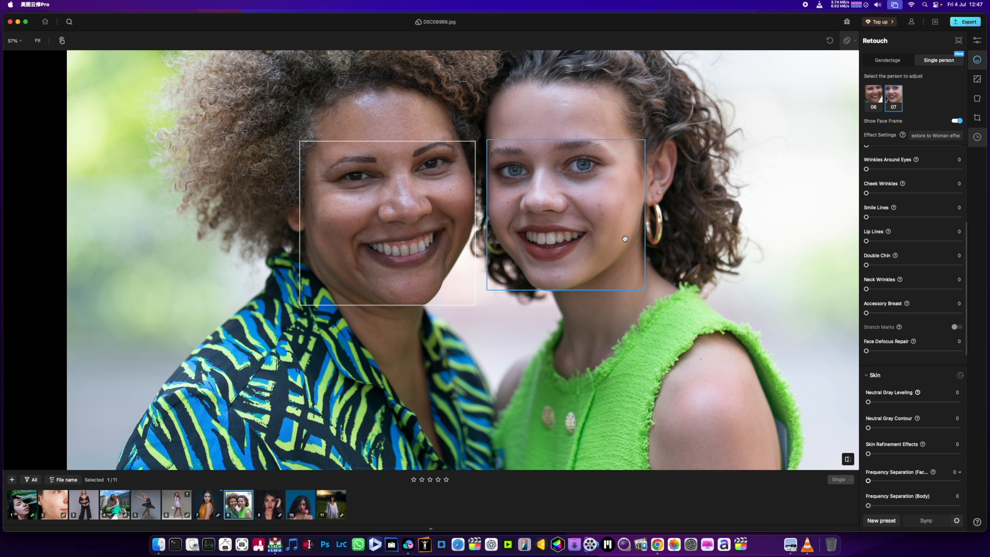
scroll(590, 194, "up", 3)
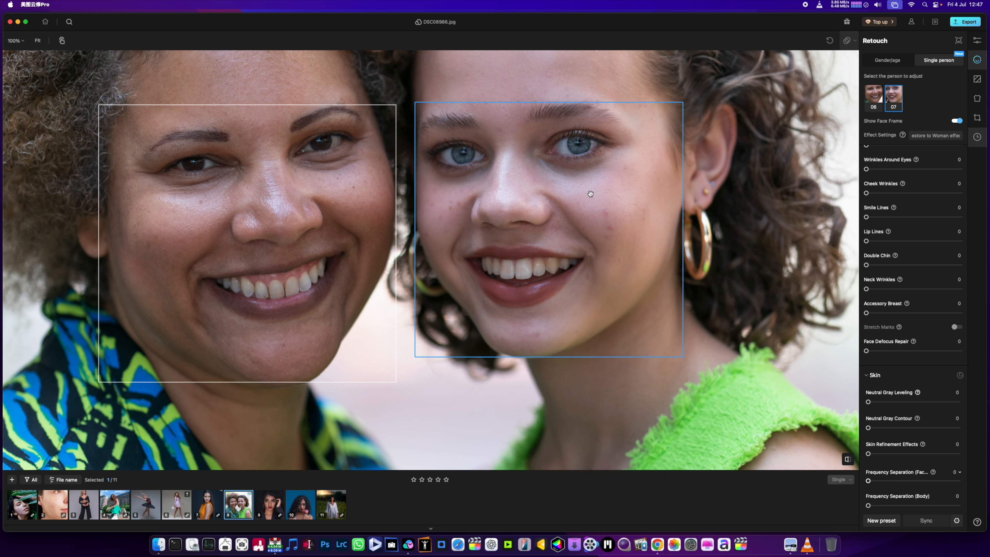
left_click(956, 121)
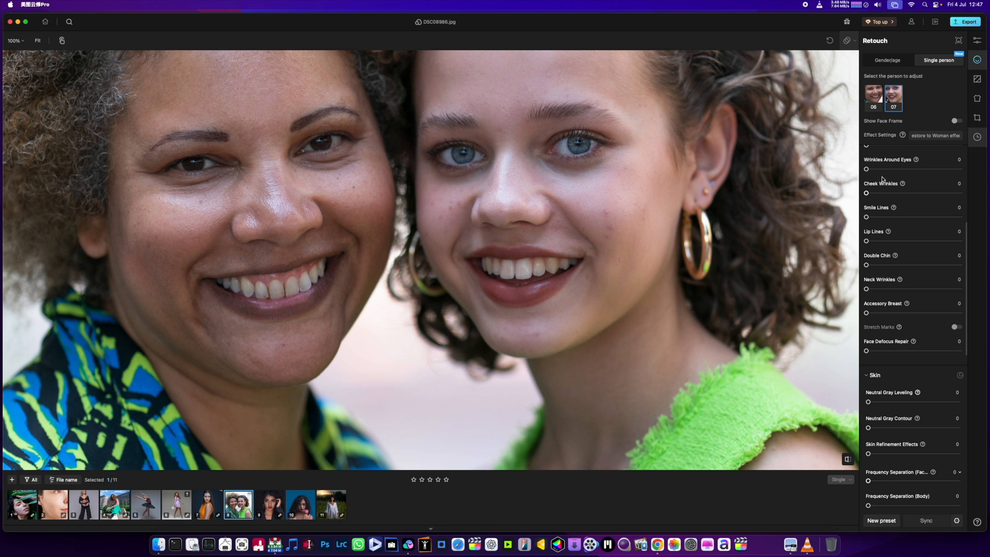
Set Acne (Face) to 82 for the woman in green and inspect both women's skin up close
scroll(906, 191, "up", 5)
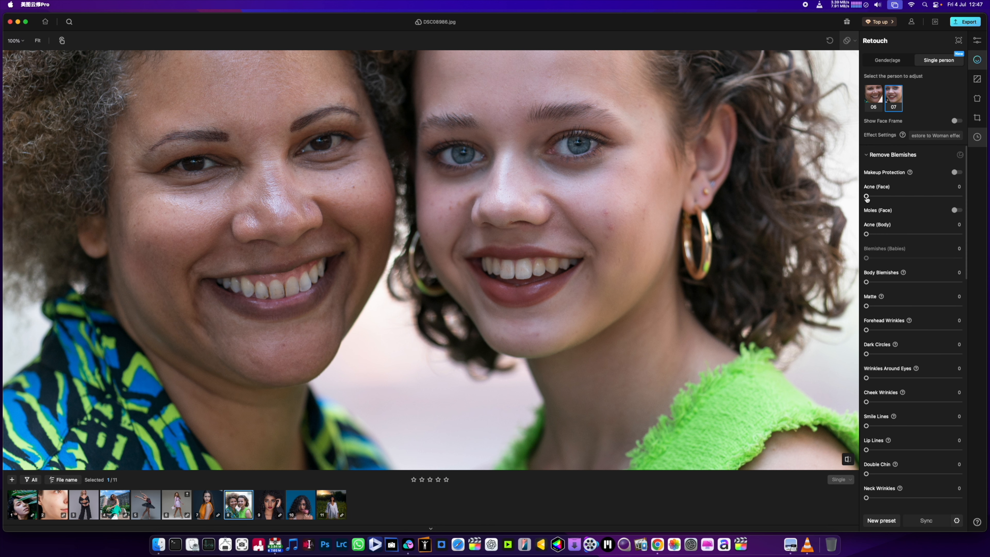
left_click_drag(866, 197, 943, 196)
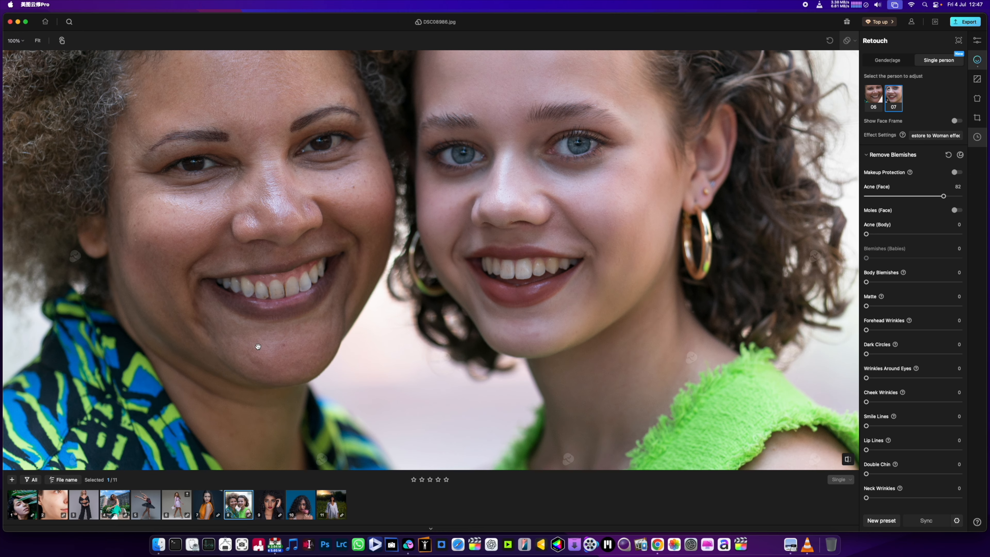
scroll(187, 189, "up", 3)
scroll(188, 189, "down", 4)
left_click_drag(259, 87, 268, 142)
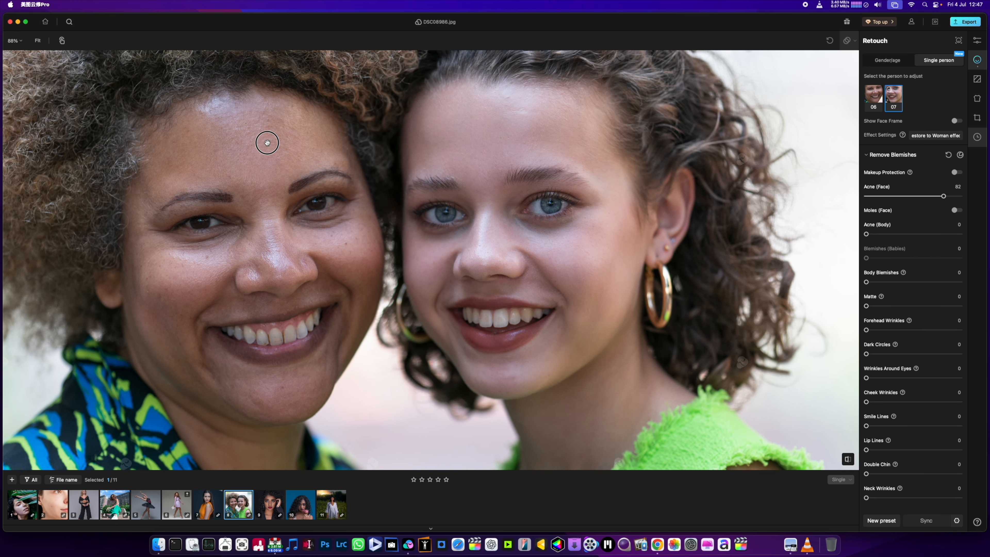
scroll(233, 197, "up", 2)
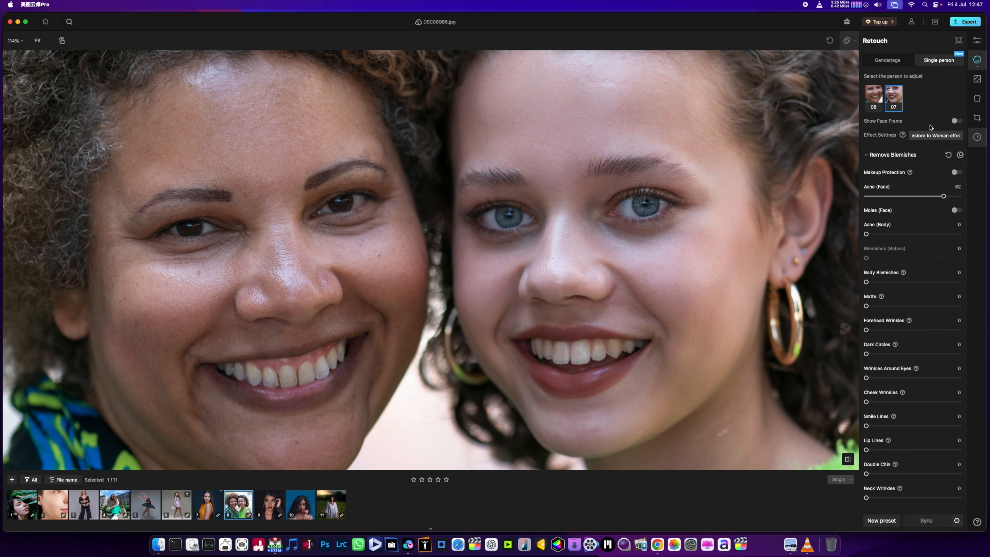
Select the woman in the patterned shirt and set her Acne (Face) to 100
left_click(874, 96)
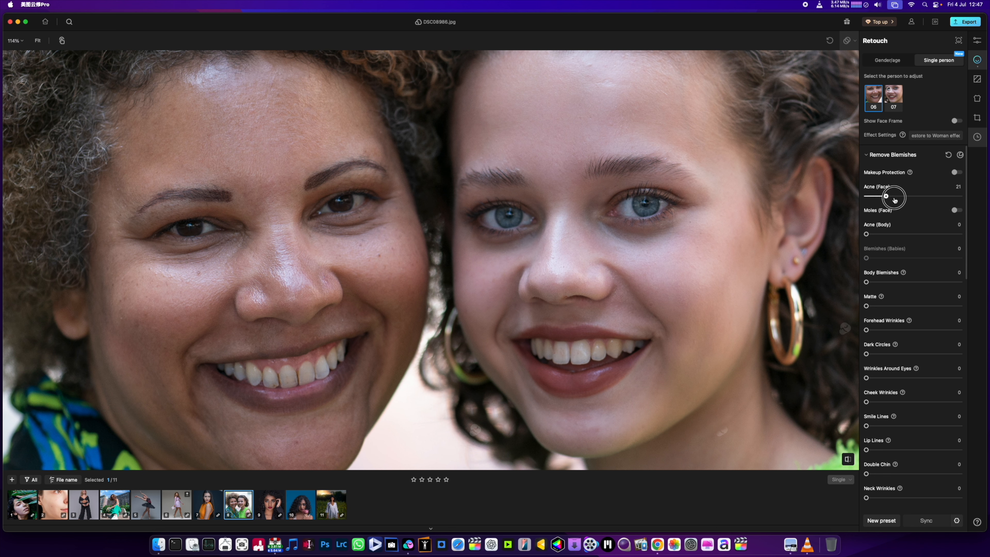
left_click_drag(880, 196, 956, 197)
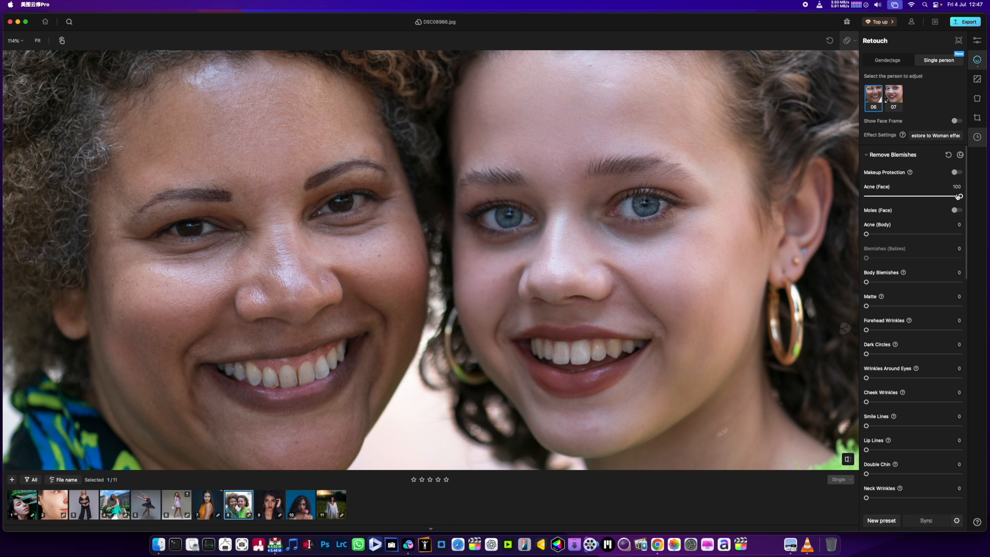
scroll(181, 253, "down", 3)
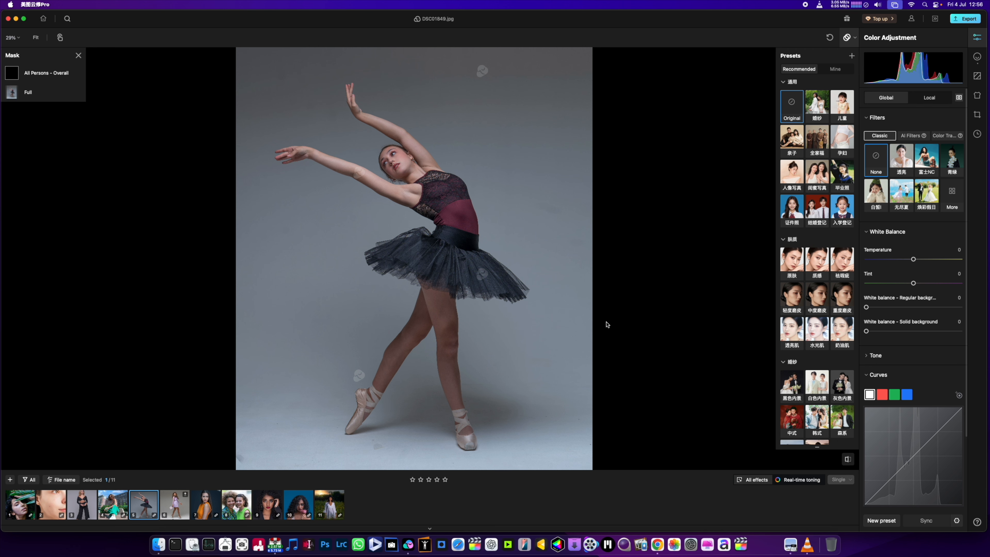
Inspect the marks on the studio floor in the ballet dancer photo and set Clean background to 100
scroll(492, 380, "up", 3)
left_click_drag(493, 380, 521, 227)
scroll(632, 358, "down", 3)
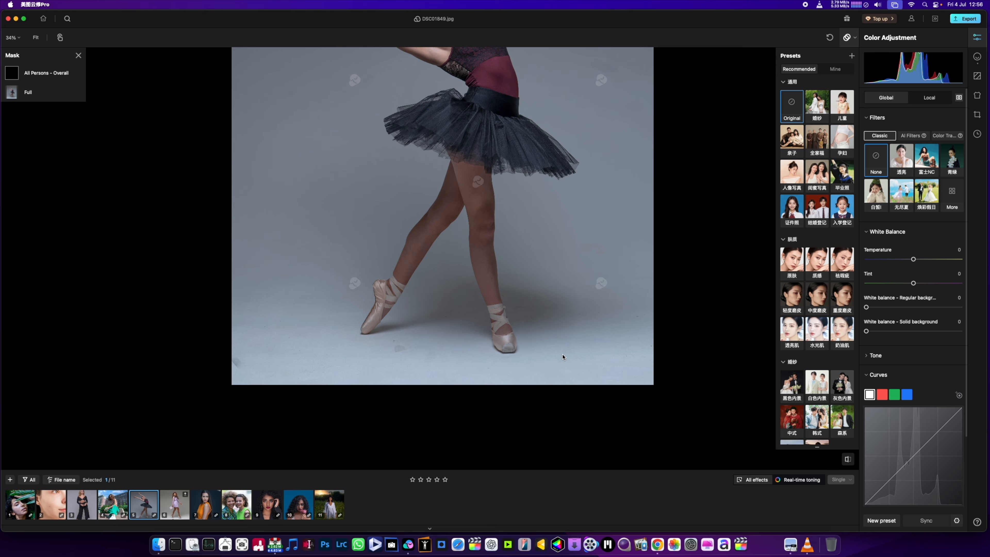
left_click_drag(438, 353, 475, 411)
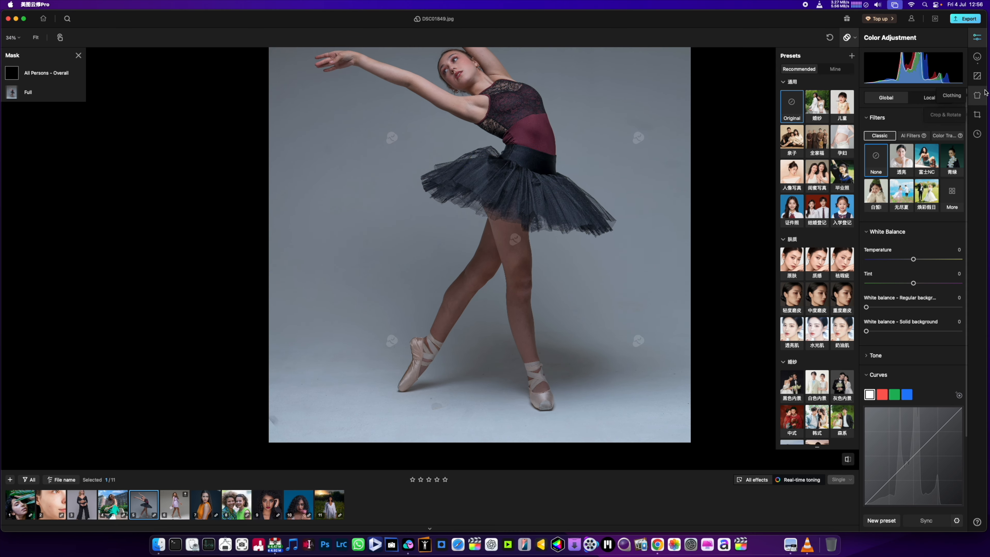
left_click(977, 75)
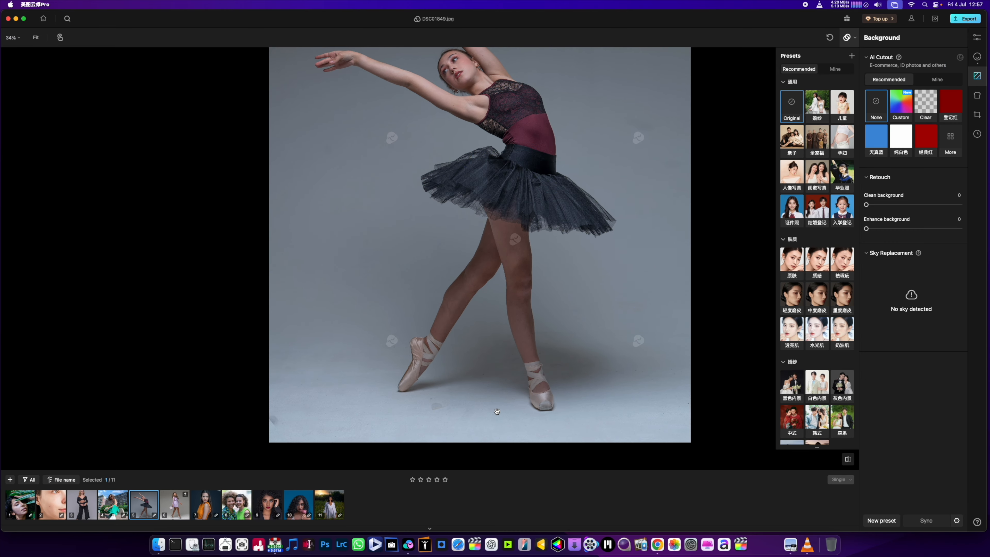
scroll(493, 413, "up", 2)
left_click_drag(494, 412, 479, 402)
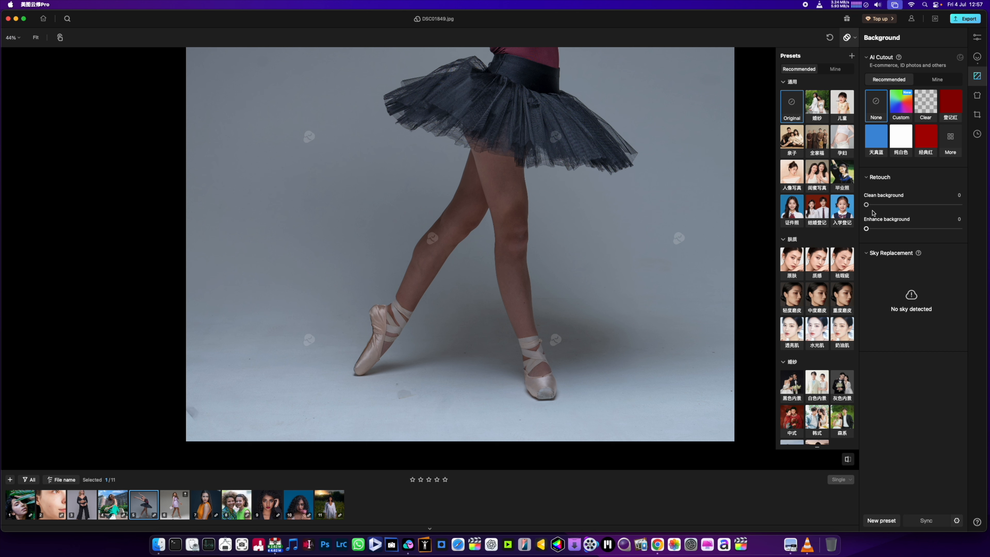
left_click_drag(866, 205, 966, 207)
left_click_drag(482, 361, 447, 382)
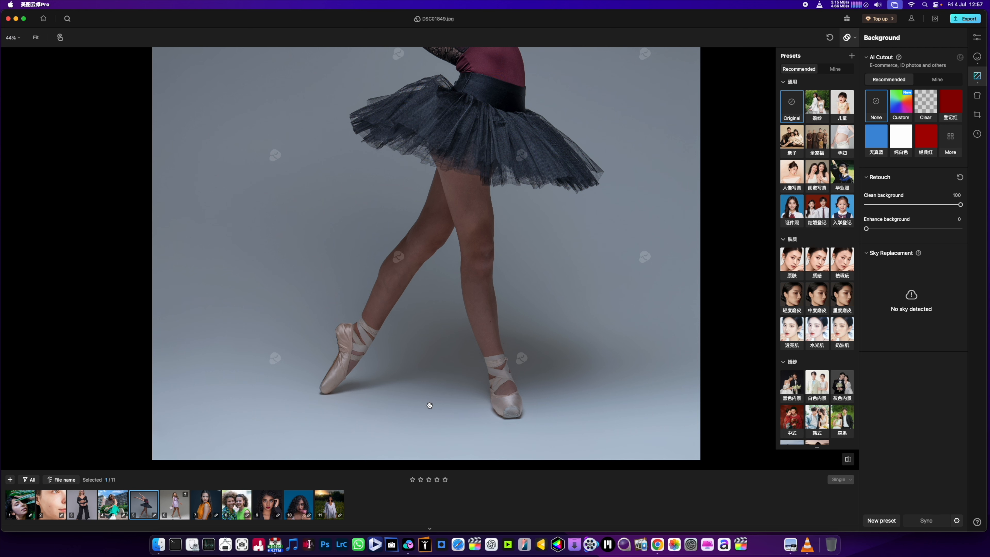
scroll(463, 355, "down", 3)
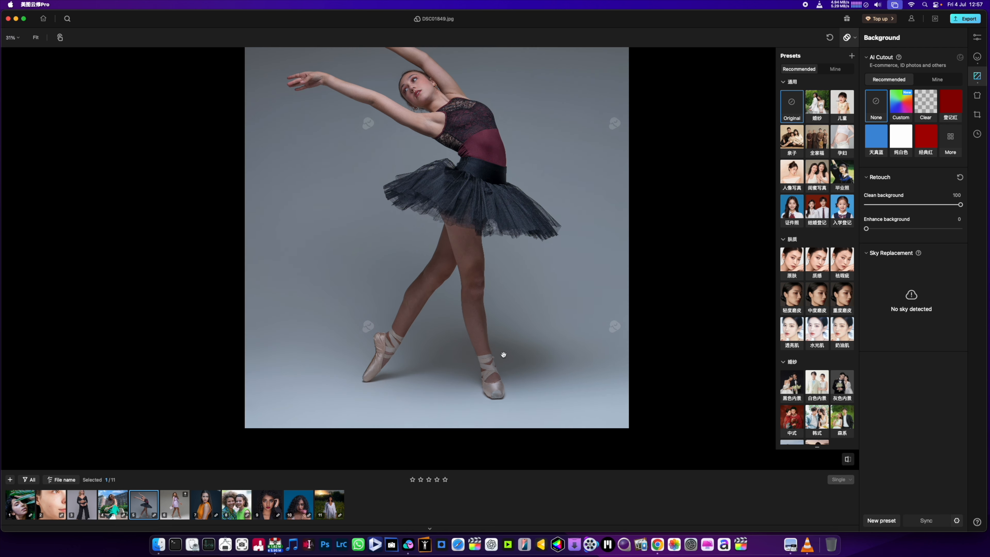
Set Enhance background to 42 on the ballet dancer photo and check the whole backdrop
left_click_drag(867, 228, 907, 230)
left_click_drag(529, 203, 508, 273)
scroll(613, 250, "down", 5)
scroll(584, 264, "up", 4)
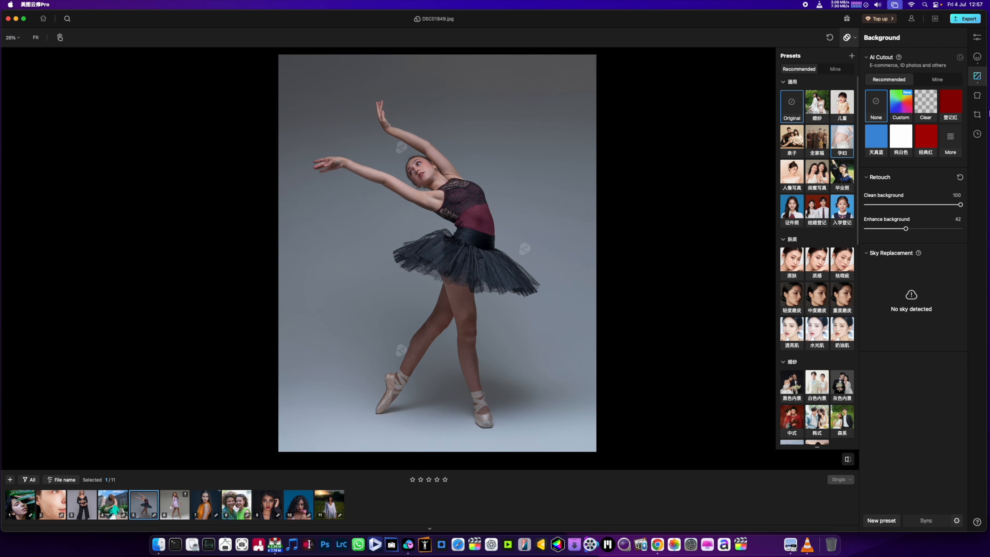
In the local color adjustment for the background, set Temperature to -23 and shift Tint slightly toward magenta
left_click(978, 38)
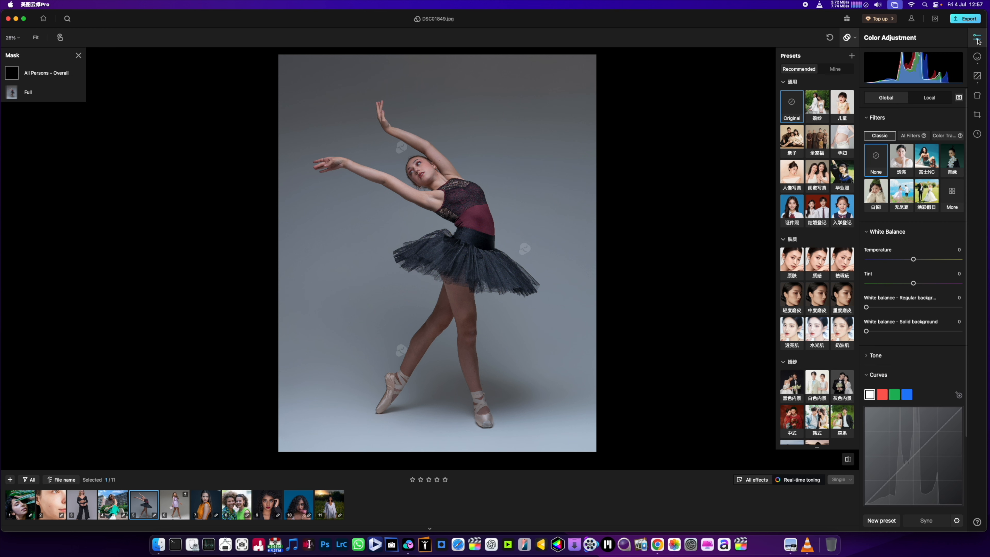
left_click(929, 98)
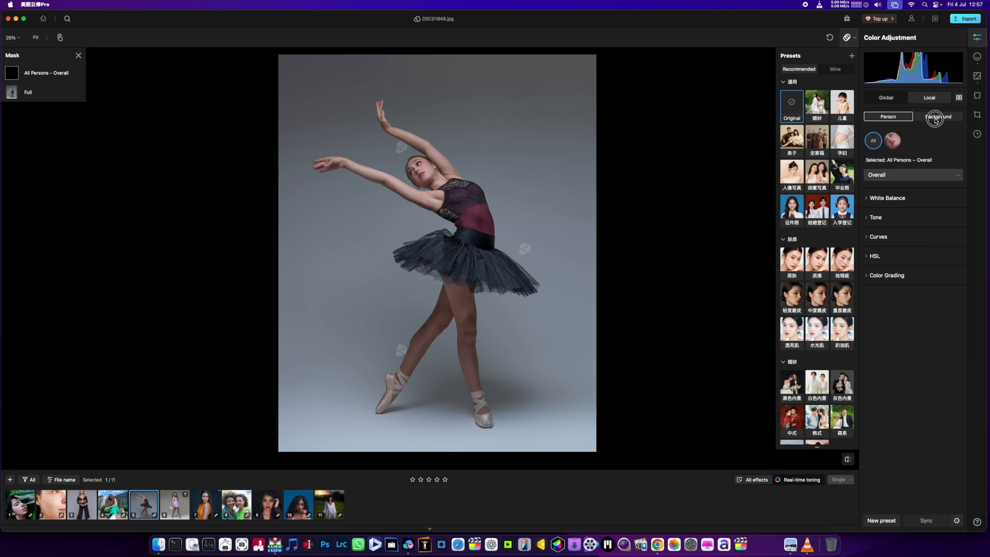
left_click(936, 121)
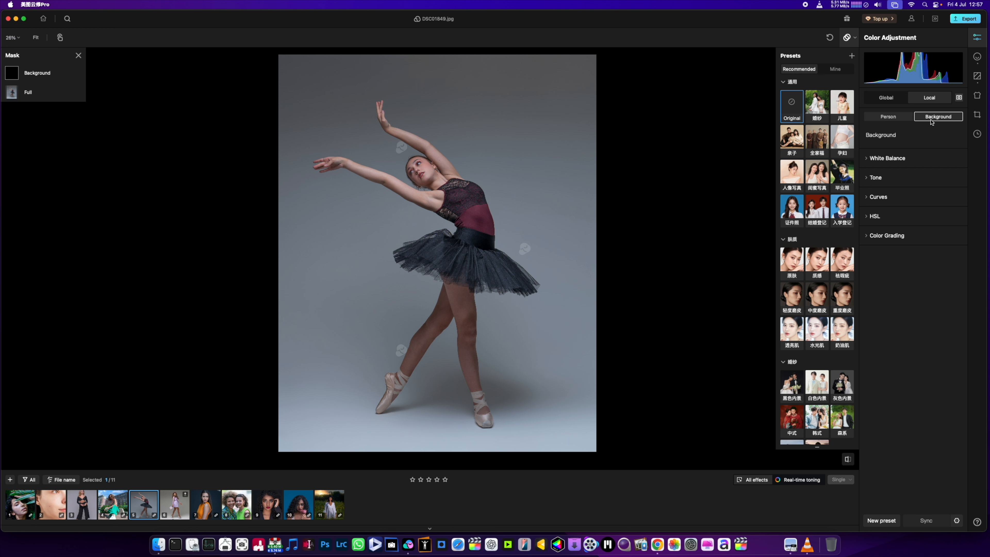
left_click(870, 159)
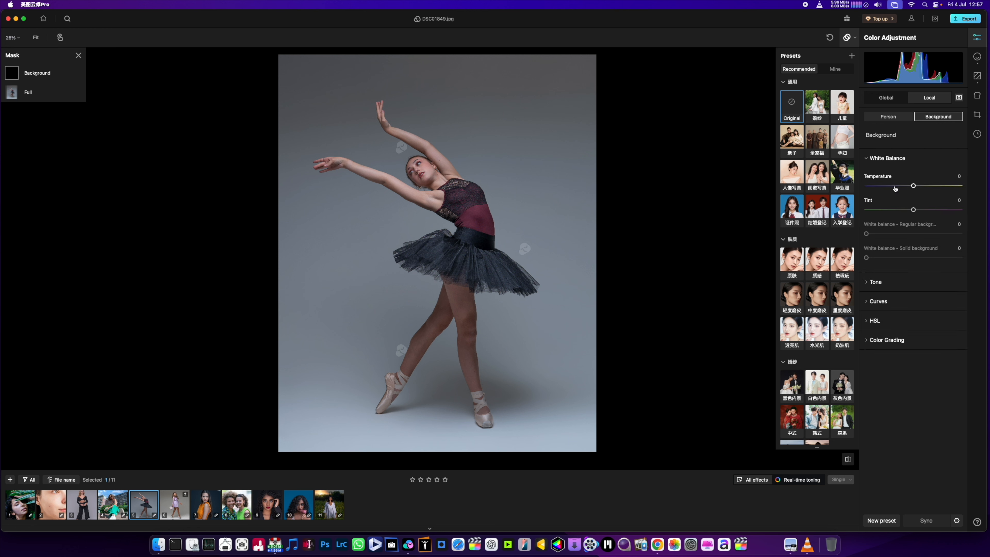
mouse_move(909, 187)
left_mouse_down()
mouse_move(885, 188)
mouse_move(902, 186)
left_mouse_up()
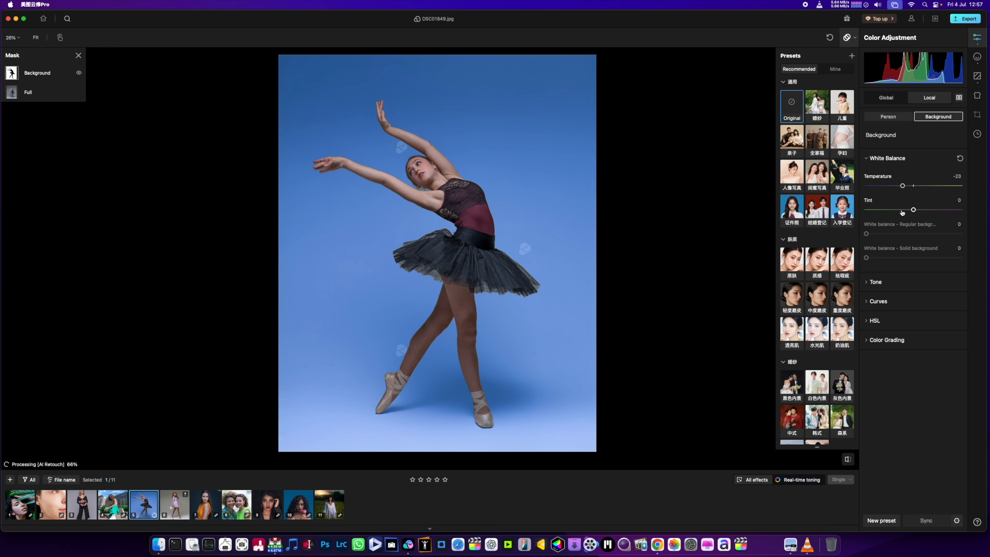
left_click(903, 187)
left_click_drag(913, 211, 918, 211)
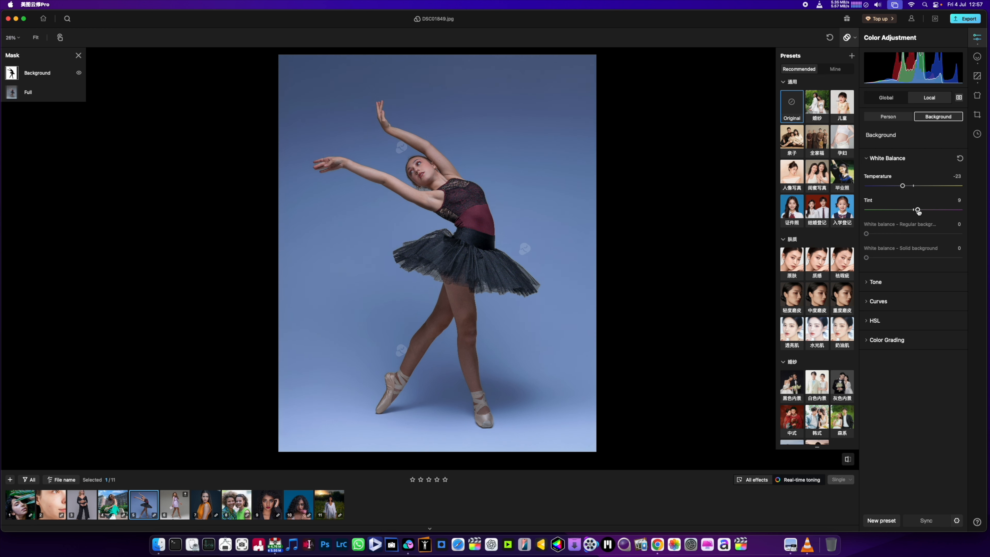
left_click_drag(918, 211, 920, 210)
In the local color adjustment for all persons, choose Clothes as the area and set Exposure to 0.36
left_click(888, 116)
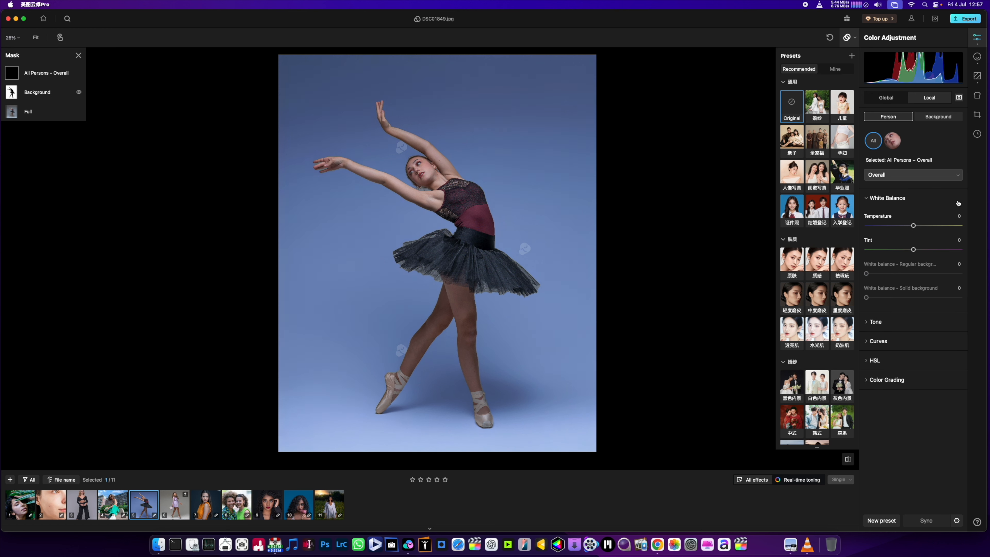
left_click(925, 179)
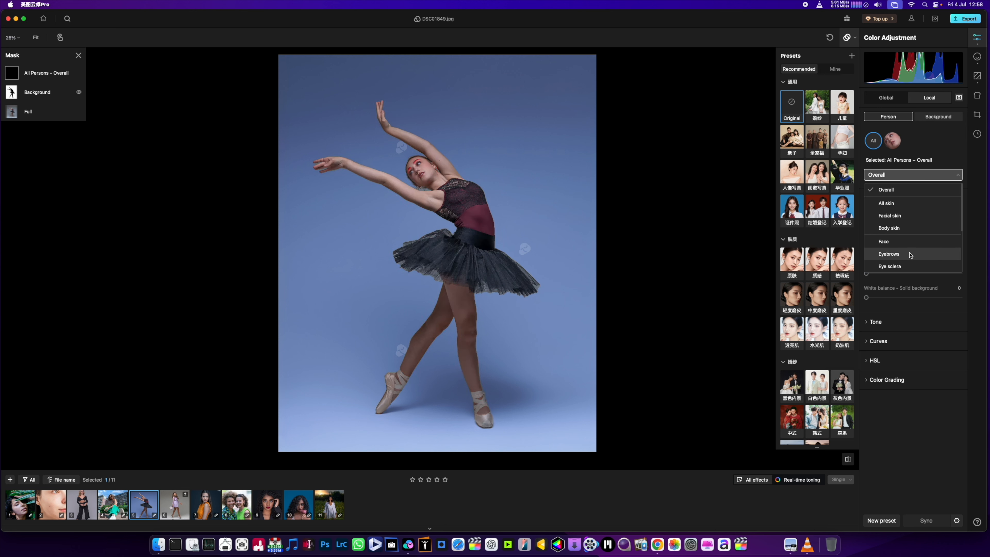
scroll(910, 266, "down", 3)
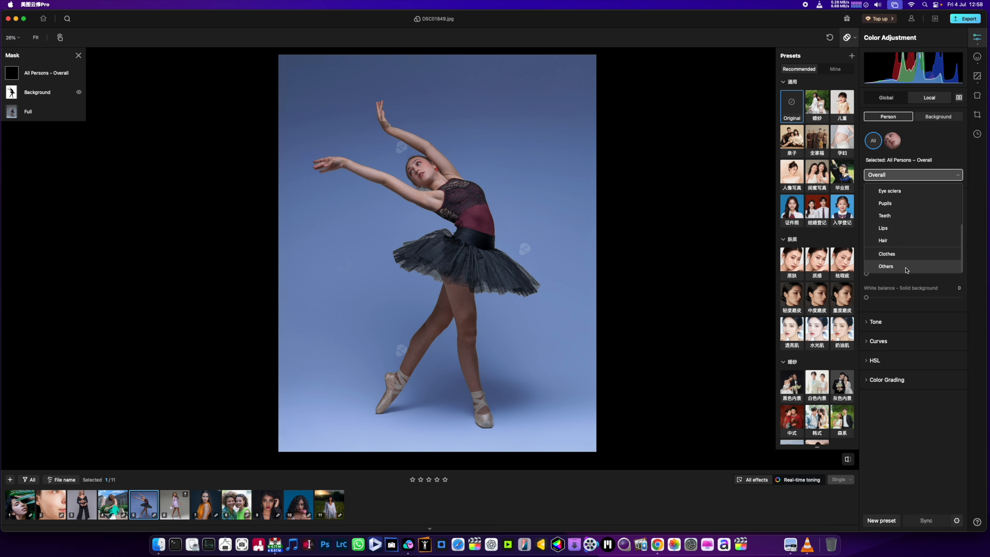
left_click(906, 255)
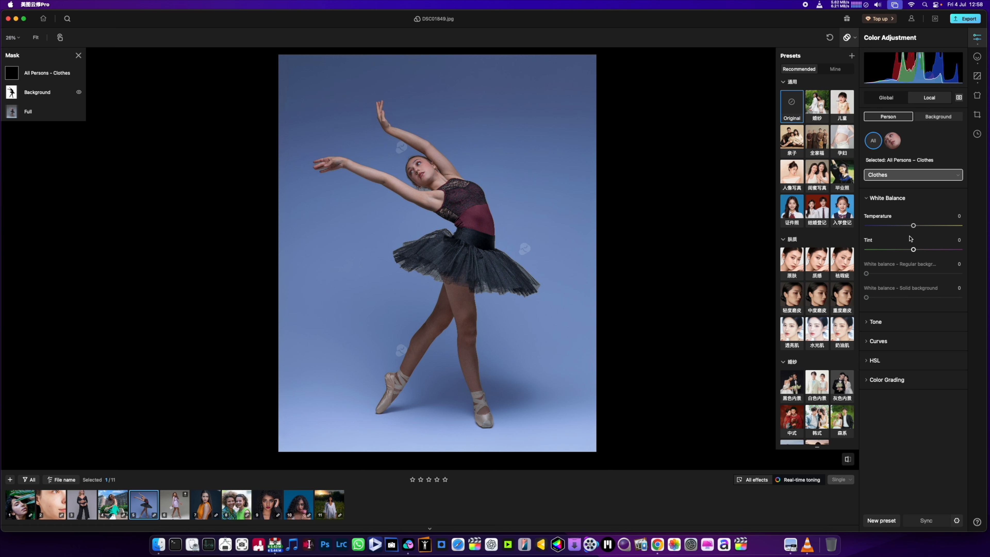
left_click(873, 321)
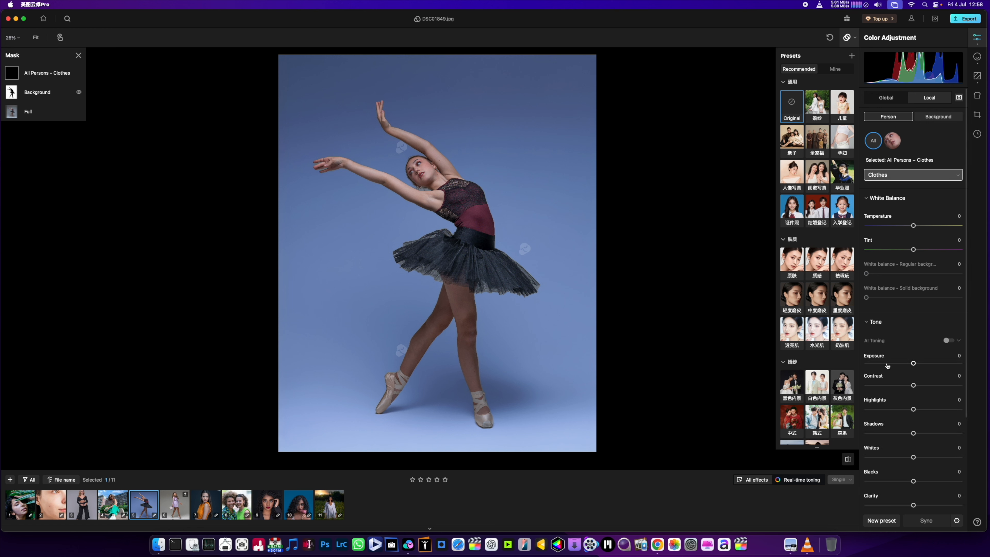
left_click_drag(911, 364, 919, 364)
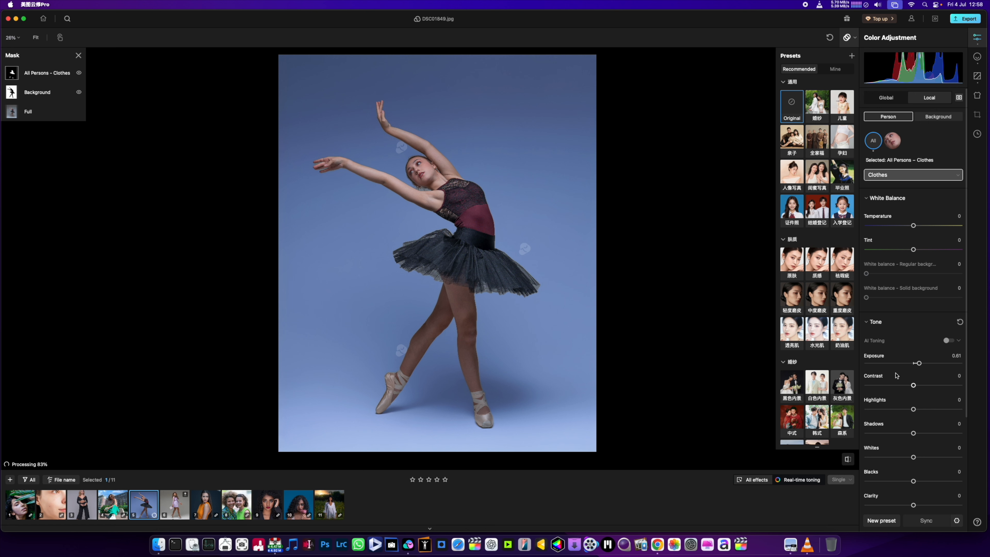
scroll(896, 376, "down", 3)
left_click(917, 295)
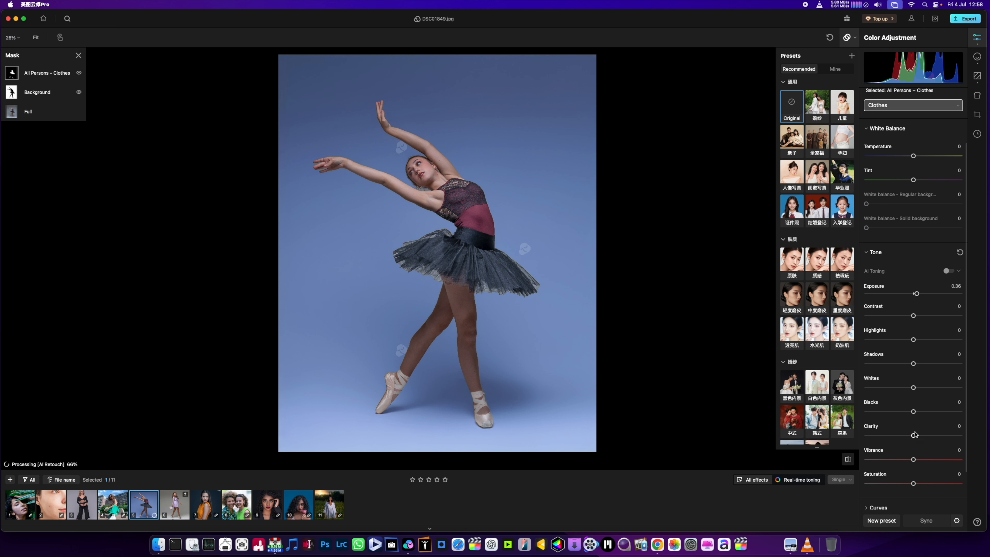
Set the Vibrance of the dancer's clothes to 59 and Blacks to -12
left_click_drag(914, 462, 932, 462)
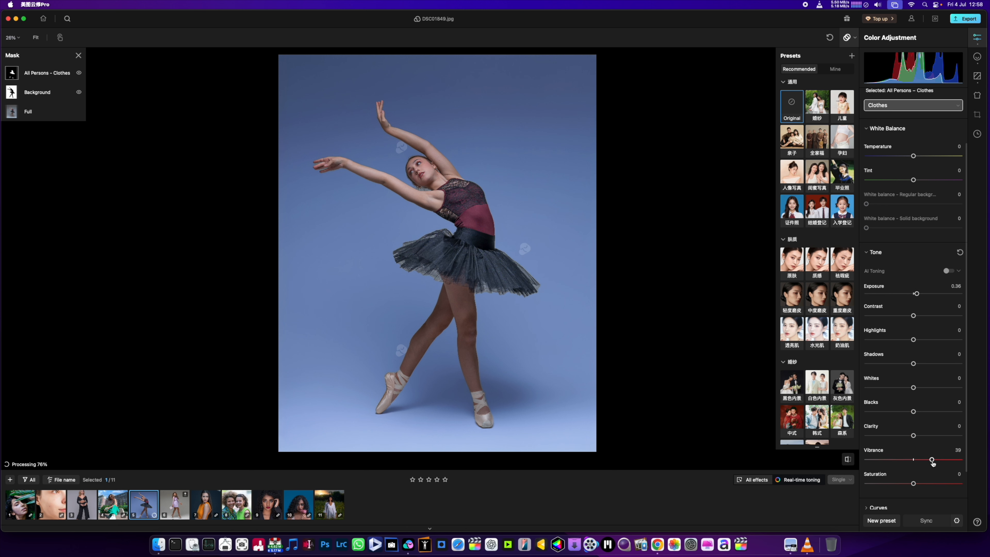
left_click(936, 461)
left_click_drag(937, 462, 942, 463)
left_click_drag(914, 412, 908, 414)
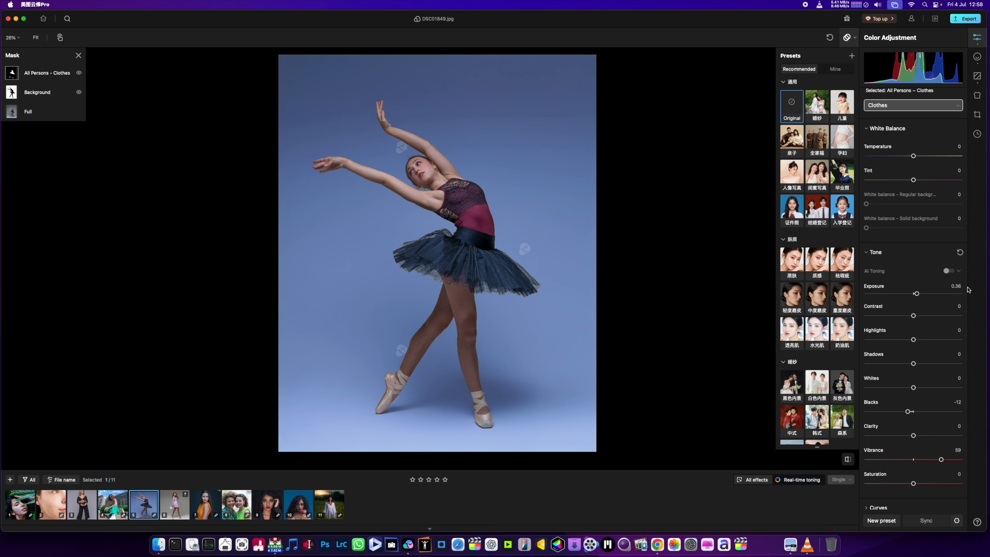
Choose All skin as the local adjustment area for all persons and shift its Tint slightly toward magenta
left_click(919, 154)
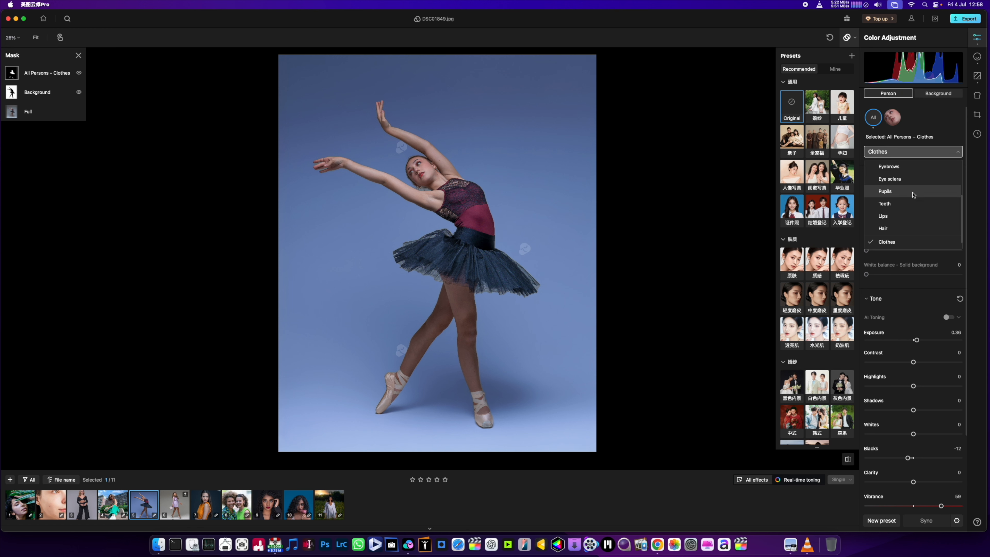
left_click(911, 152)
left_click(910, 152)
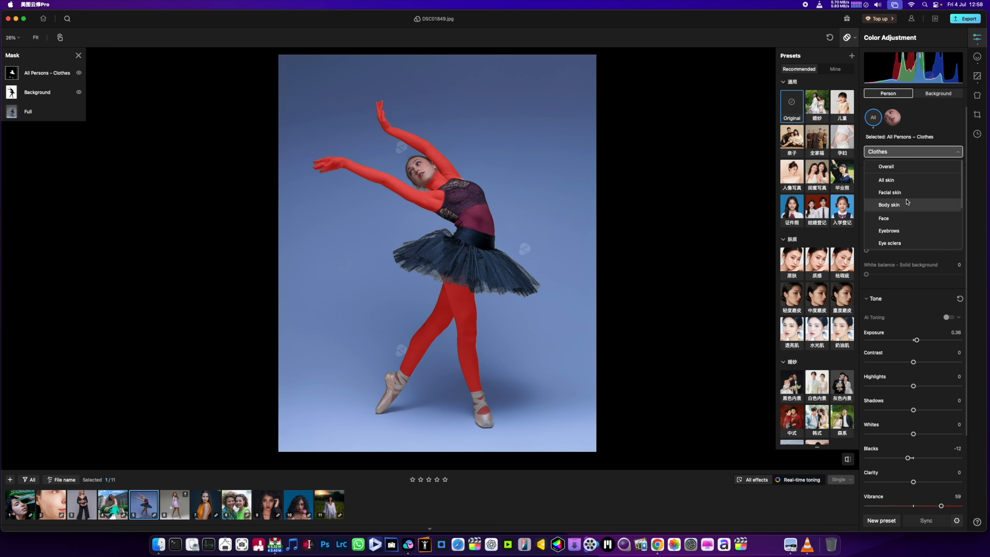
left_click(906, 180)
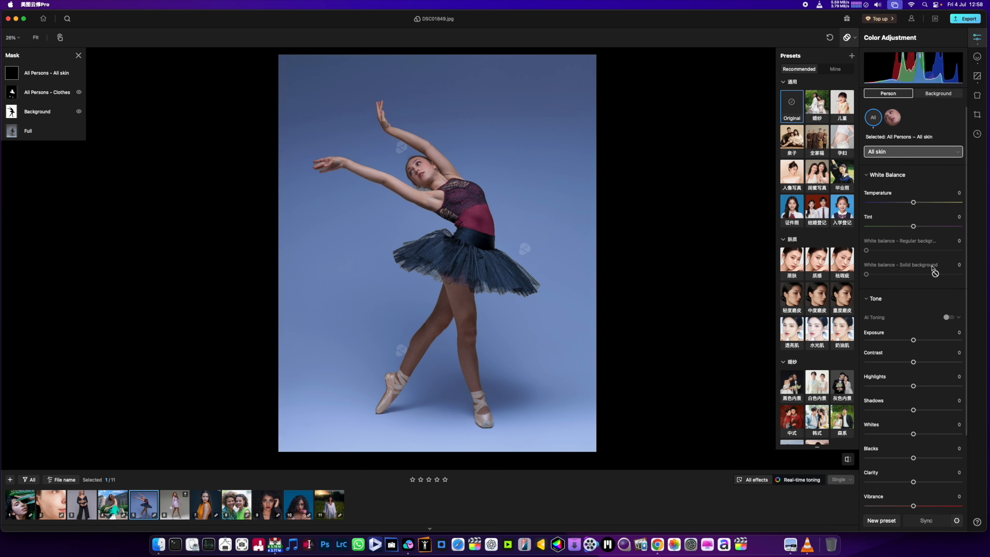
left_click(916, 227)
left_click_drag(917, 229, 920, 230)
Set Remove Wrinkles to 100 for the dancer's clothing
left_click(977, 96)
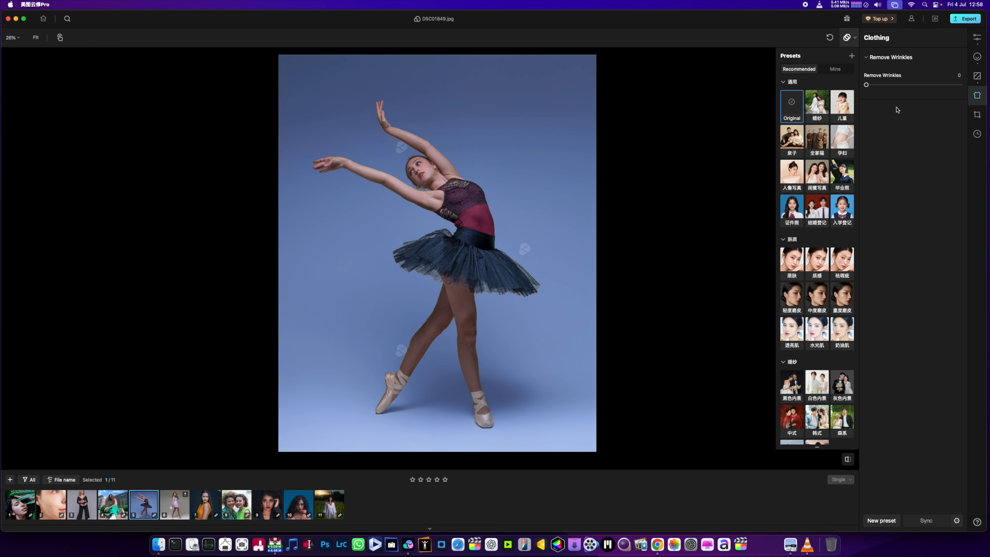
left_click_drag(865, 84, 969, 90)
Try Liquify brush sizes 250 and 175 over the dancer's tutu and close the tool
left_click(60, 37)
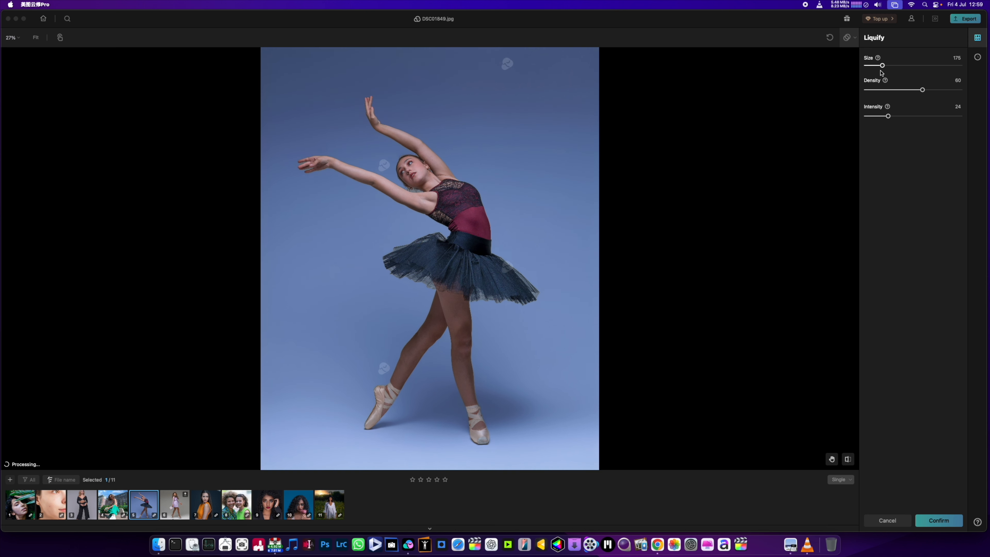
left_click_drag(882, 65, 888, 66)
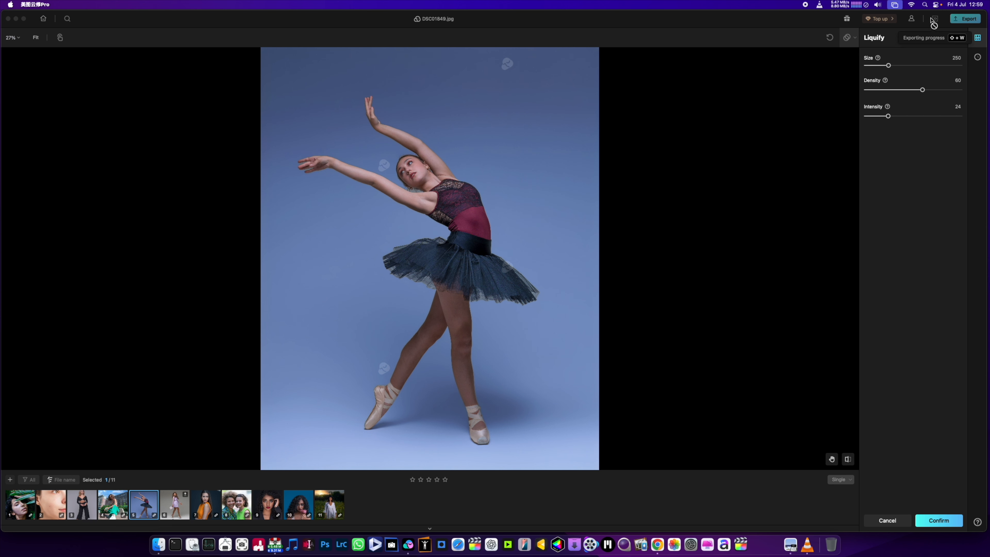
left_click(882, 66)
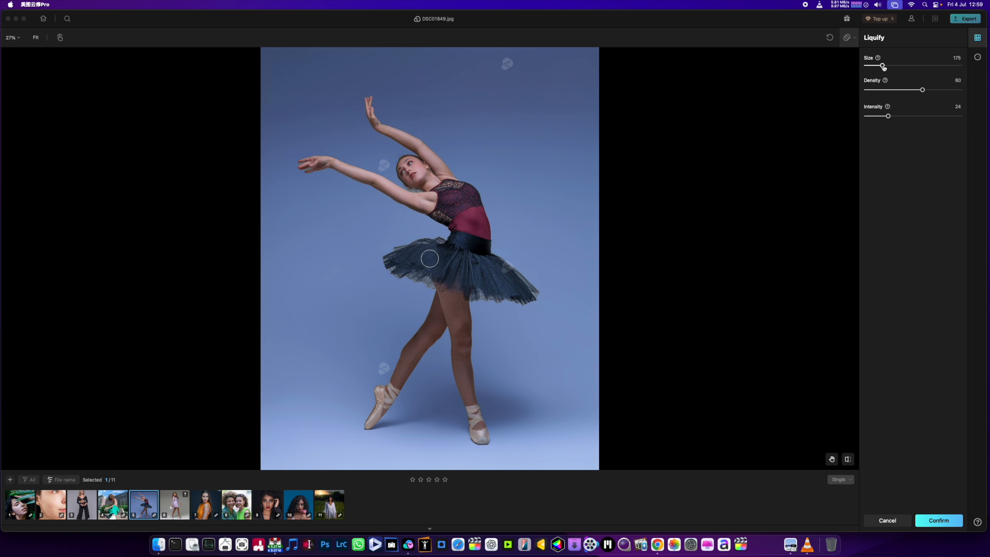
scroll(376, 243, "up", 5)
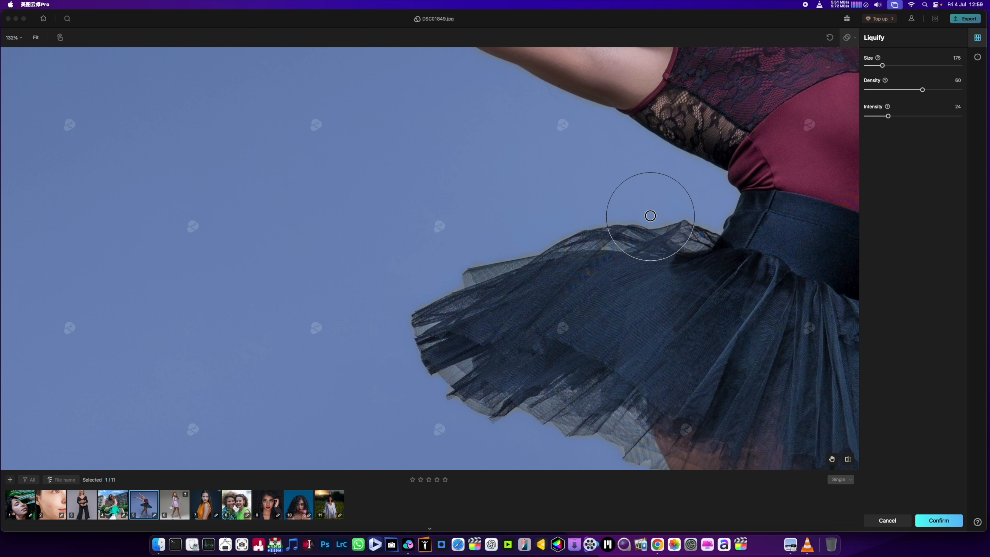
scroll(768, 266, "down", 8)
scroll(768, 265, "up", 4)
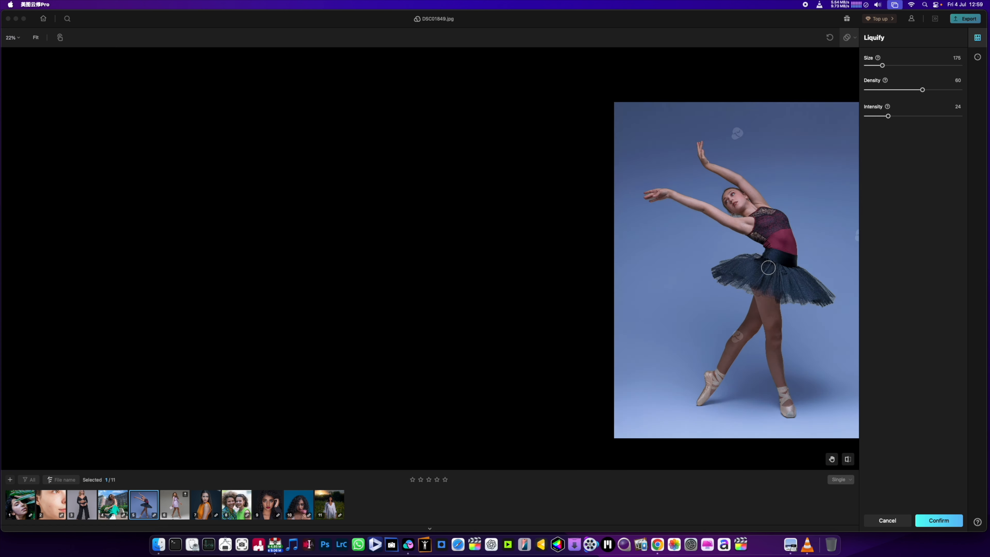
left_click(939, 521)
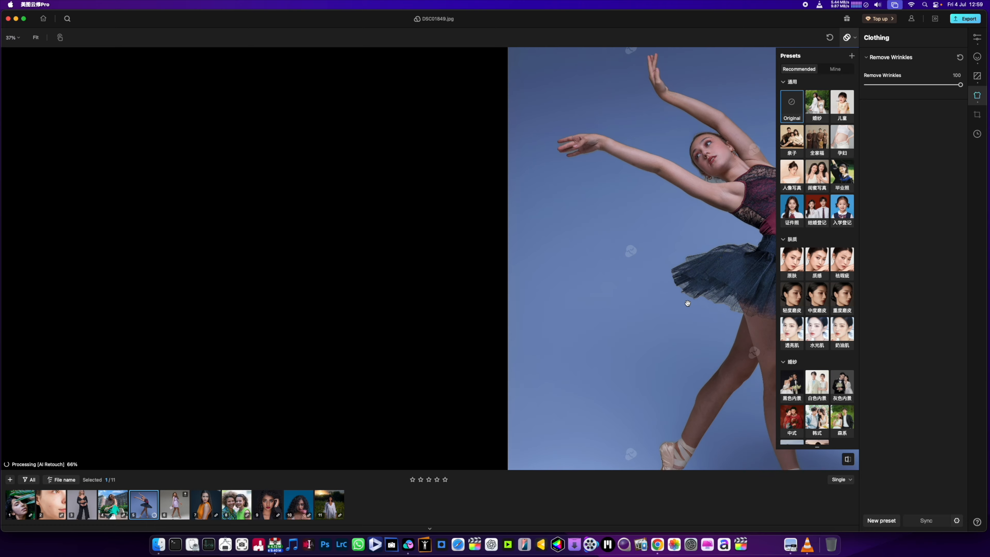
Check the dancer's outfit and face, and set Face Defocus Repair to 100 in the portrait retouch settings
scroll(320, 275, "up", 1)
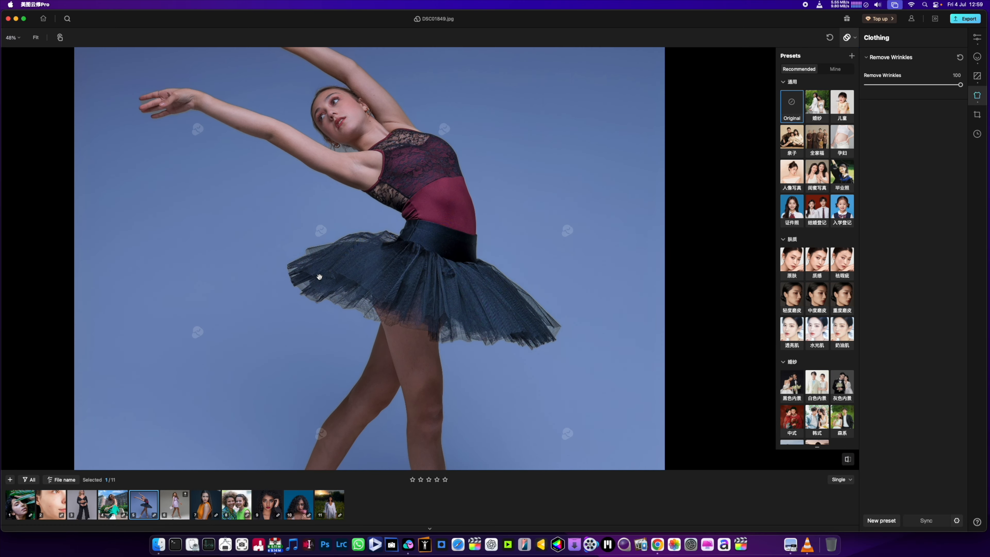
scroll(422, 293, "down", 2)
scroll(403, 322, "up", 1)
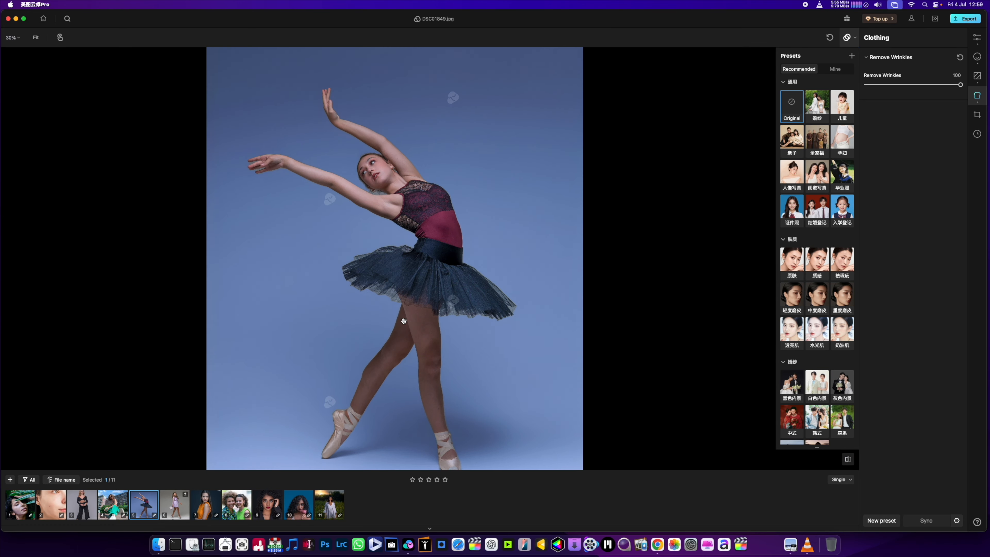
scroll(354, 180, "up", 2)
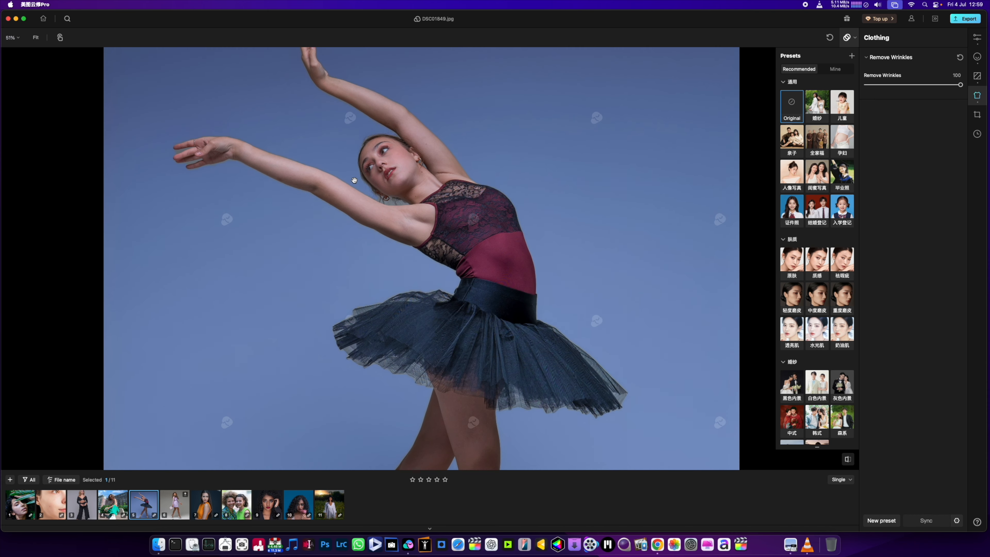
left_click(977, 56)
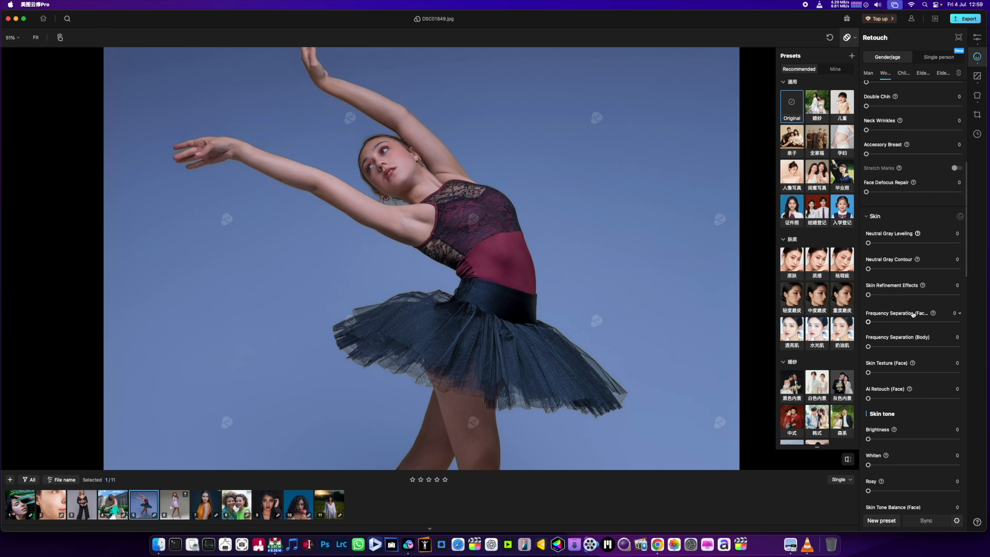
scroll(901, 296, "up", 1)
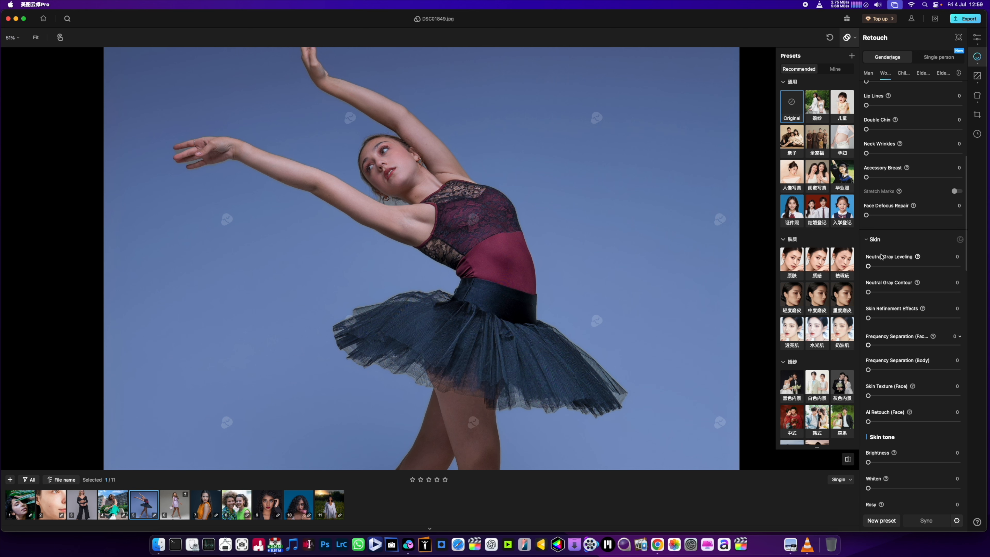
scroll(373, 167, "up", 2)
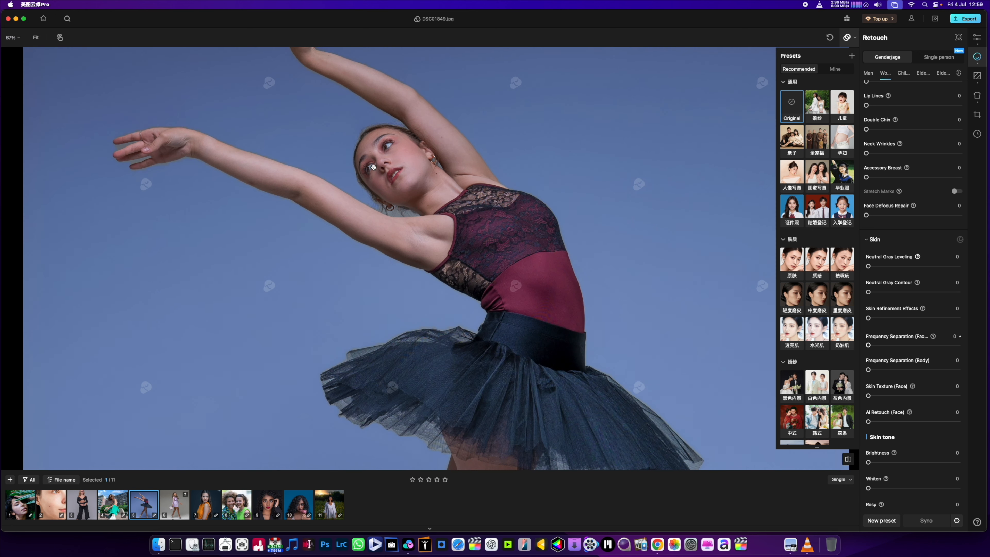
scroll(431, 233, "up", 3)
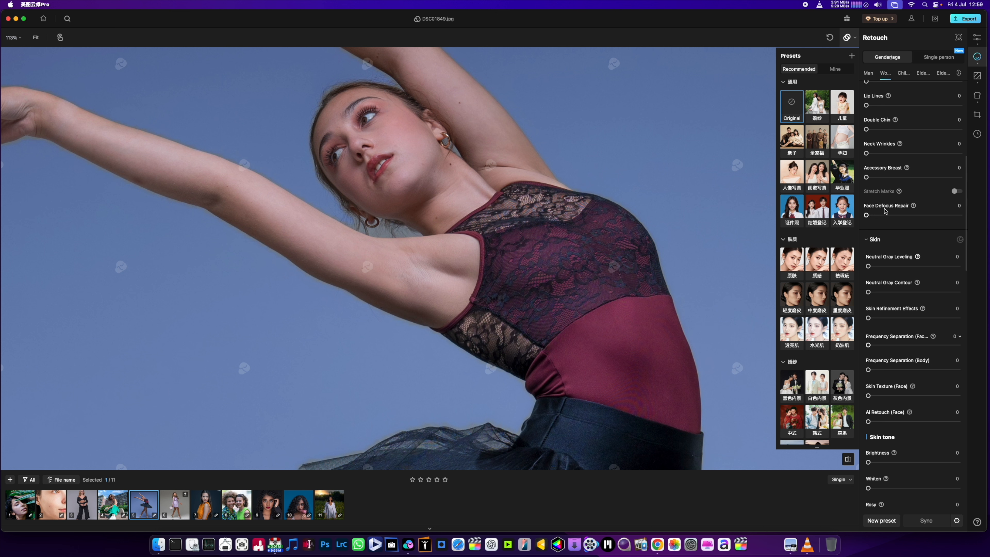
left_click_drag(865, 215, 961, 215)
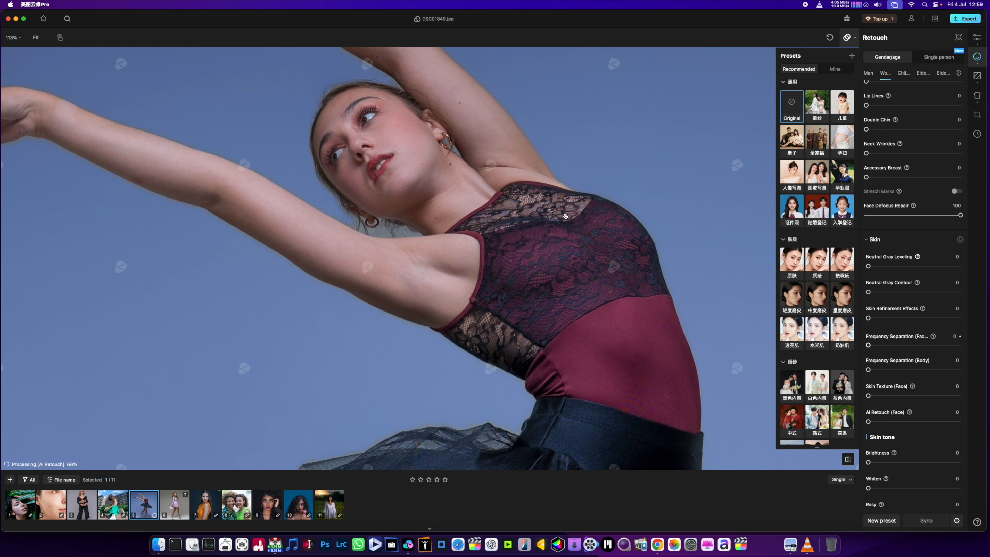
Examine the sharpness of the dancer's face up close and compare it with the original photo
scroll(371, 163, "up", 2)
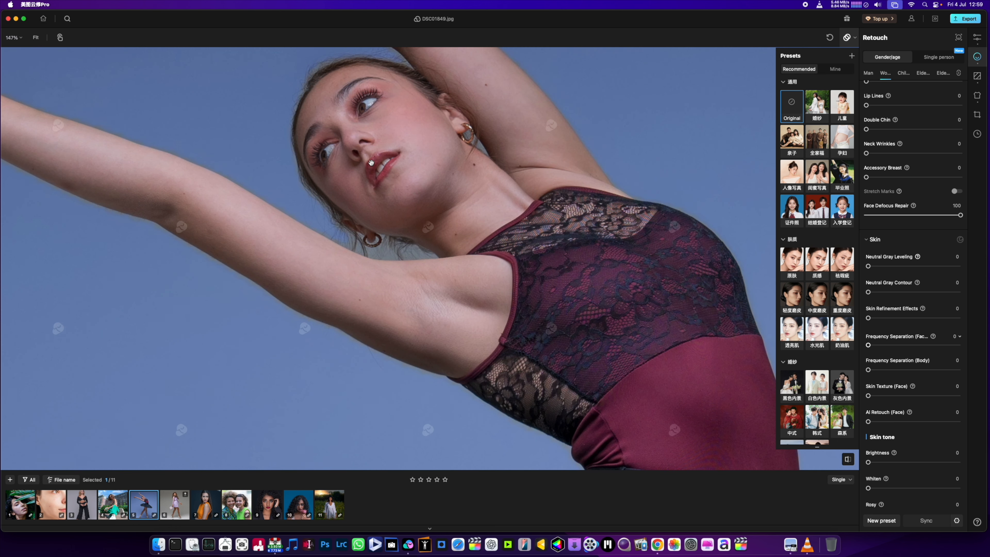
scroll(371, 162, "up", 2)
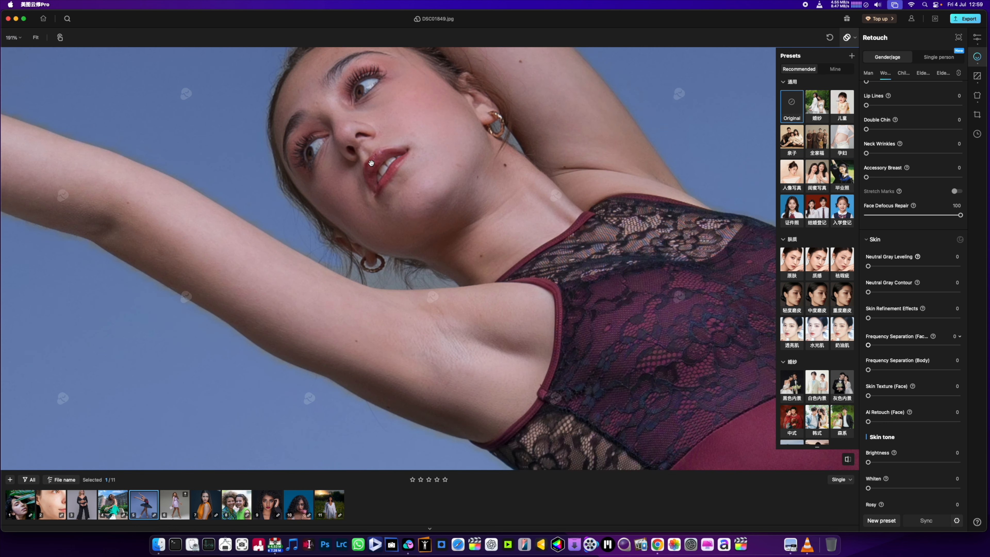
scroll(371, 164, "down", 2)
scroll(371, 163, "up", 4)
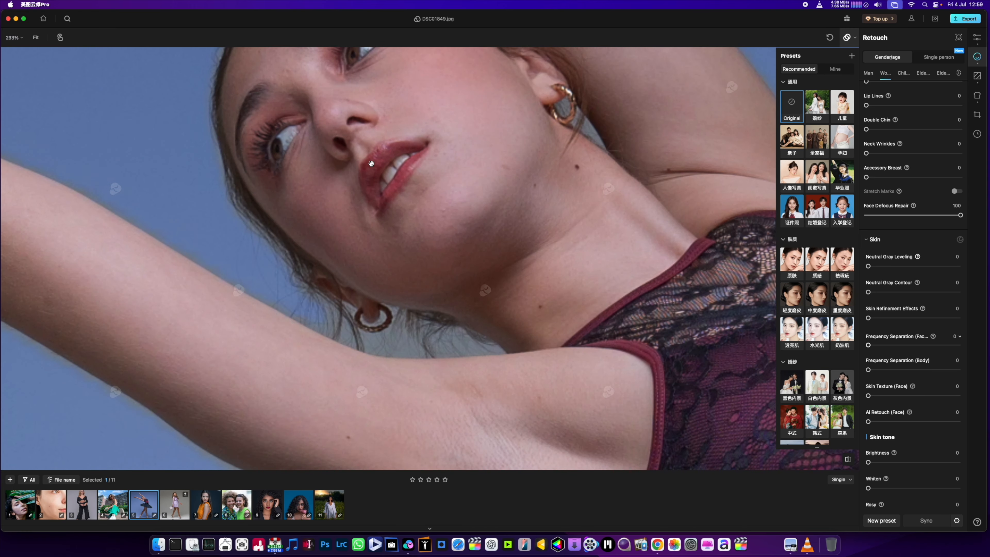
left_click(848, 459)
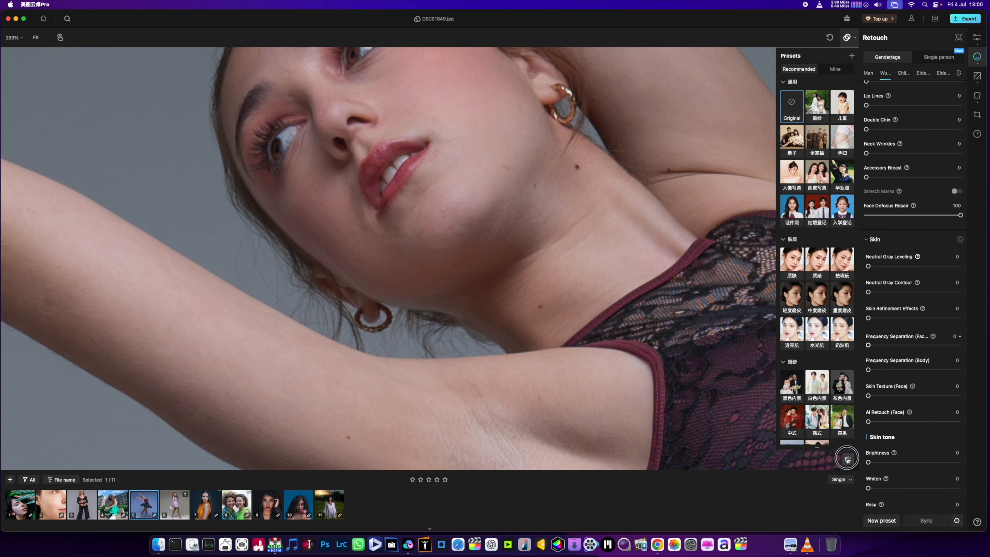
left_click(848, 459)
left_click(847, 459)
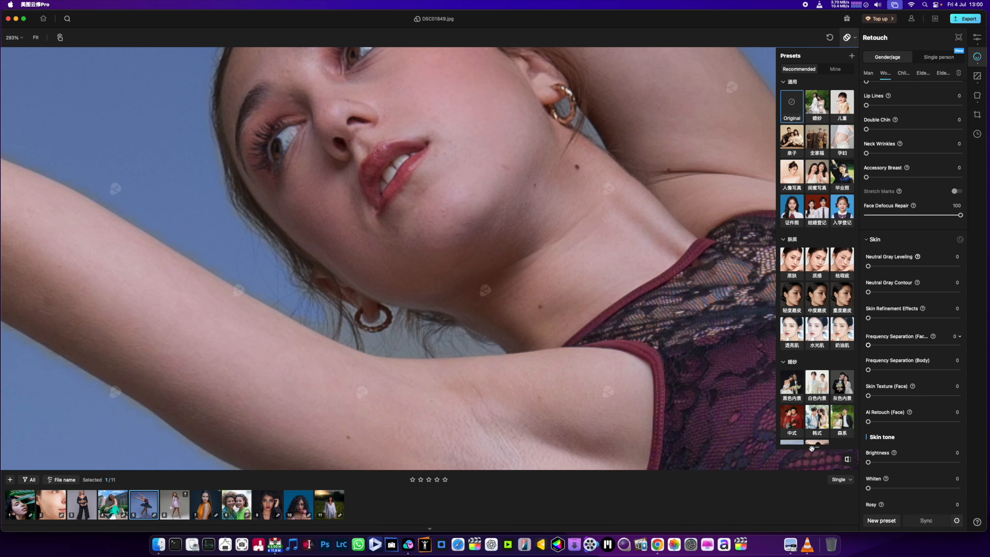
Apply the Model body type to the dancer and set its intensity to 77
scroll(656, 379, "down", 10)
left_click_drag(668, 437, 497, 272)
scroll(497, 273, "down", 2)
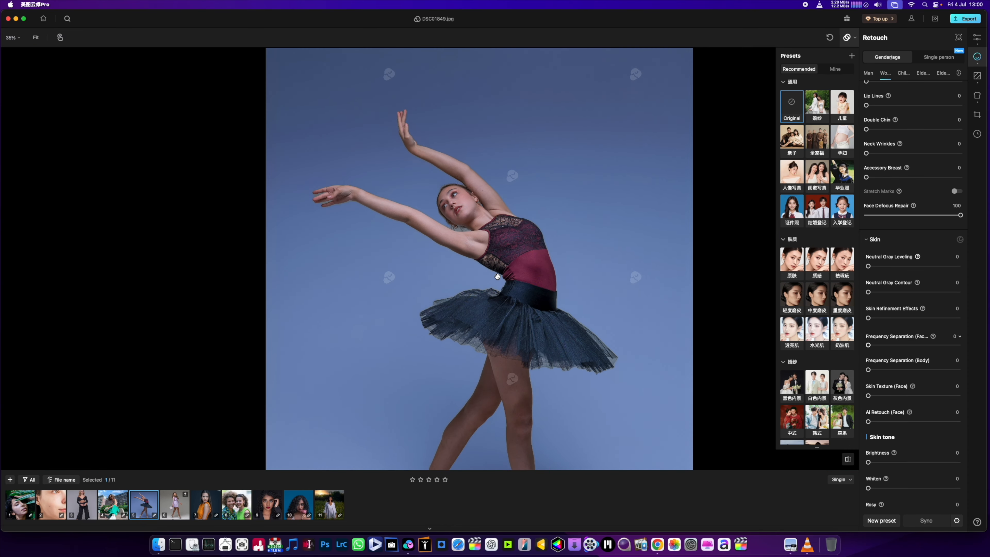
scroll(528, 325, "down", 2)
scroll(909, 422, "down", 20)
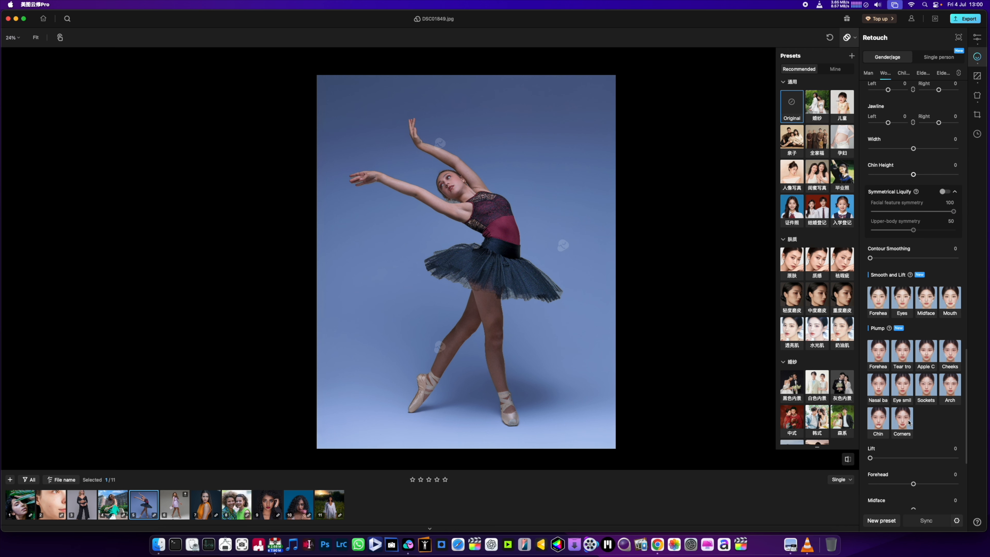
scroll(909, 423, "down", 10)
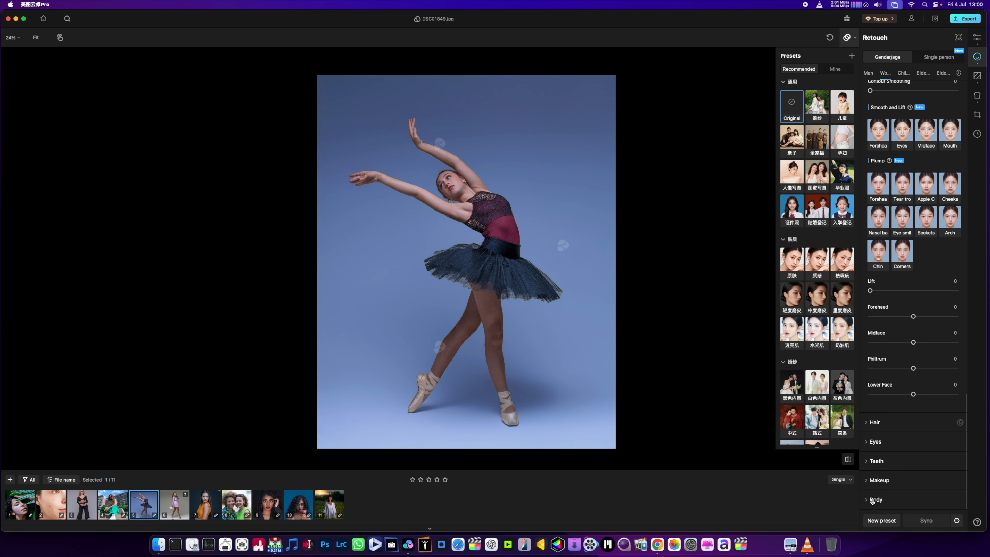
left_click(875, 500)
scroll(907, 427, "down", 10)
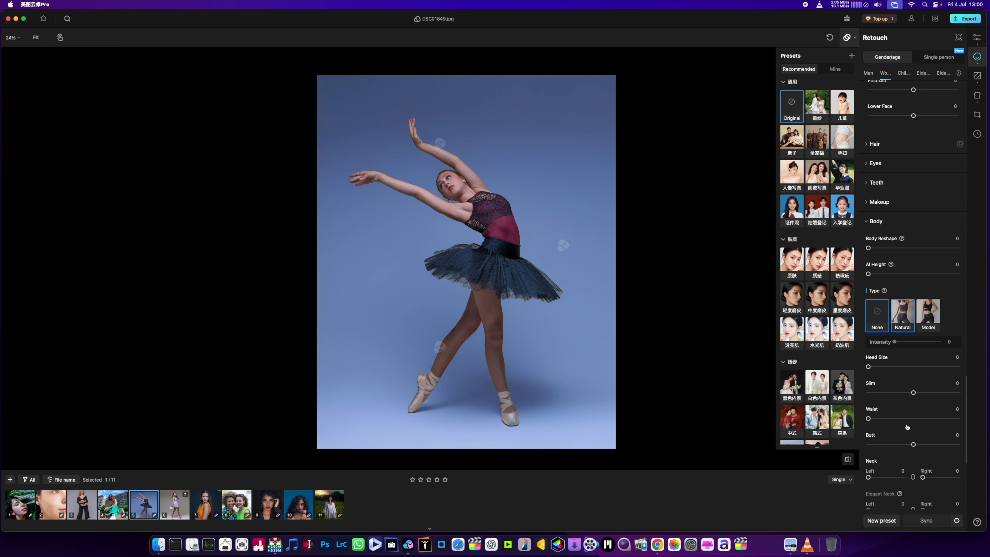
left_click(928, 320)
left_click(928, 319)
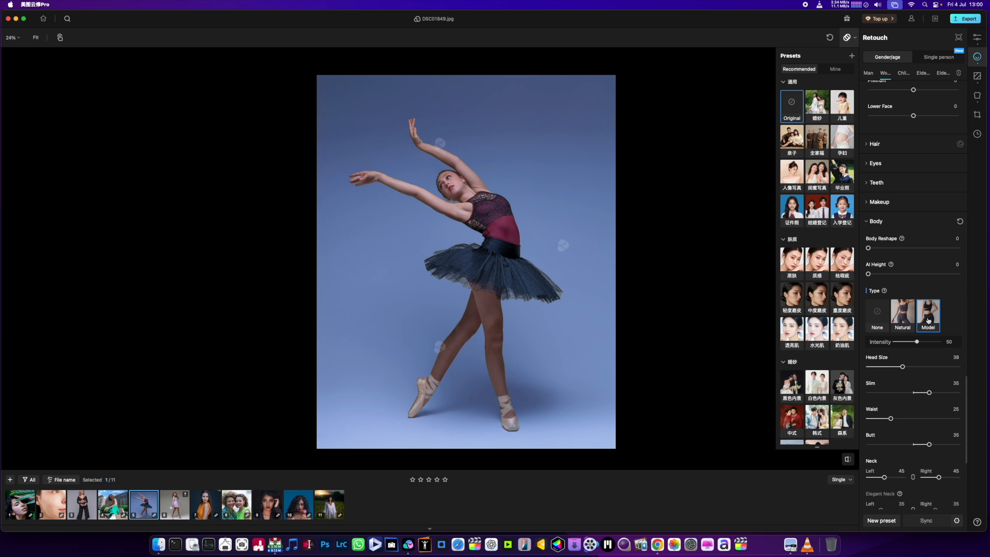
left_click_drag(918, 339, 927, 346)
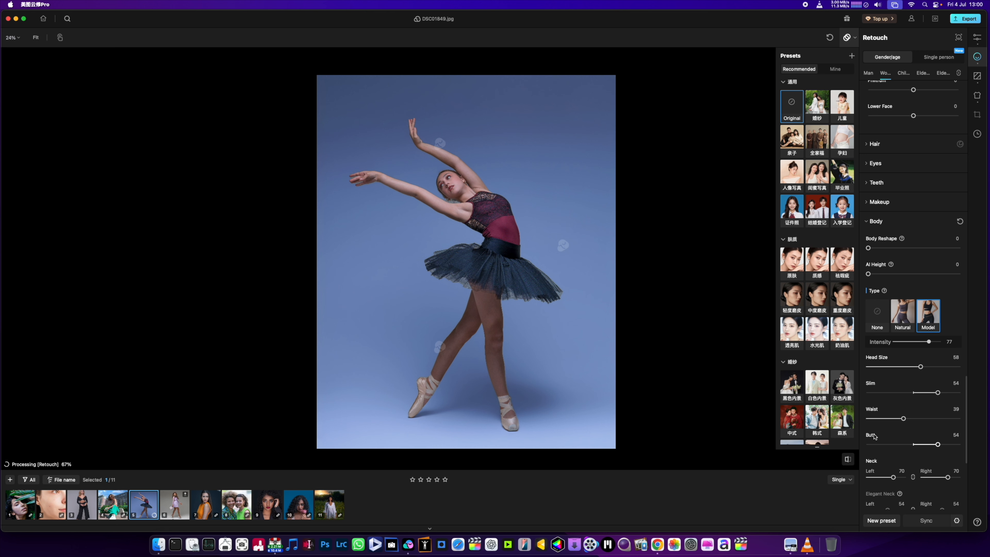
Compare the dancer's reshaped body with the original photo
left_click(848, 461)
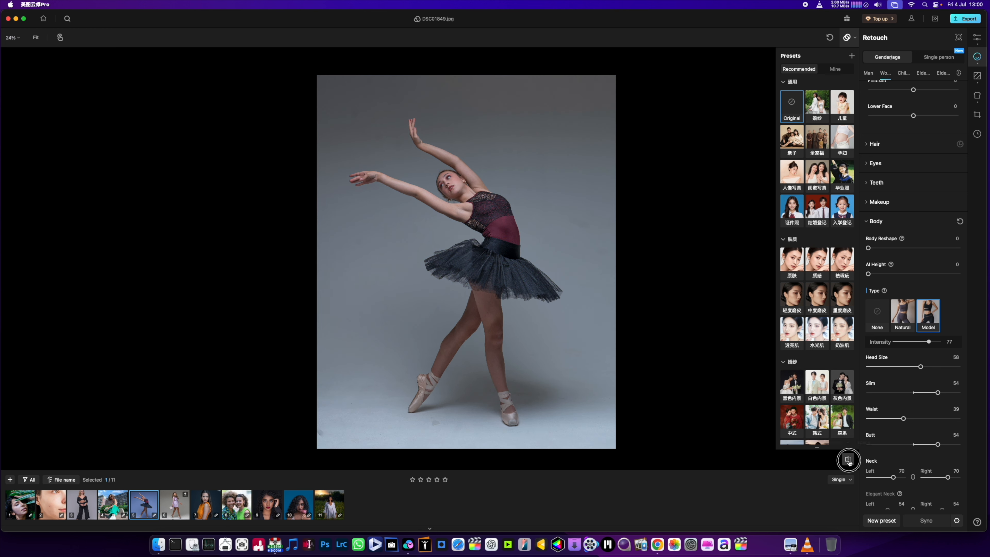
left_click(848, 461)
left_click(848, 461)
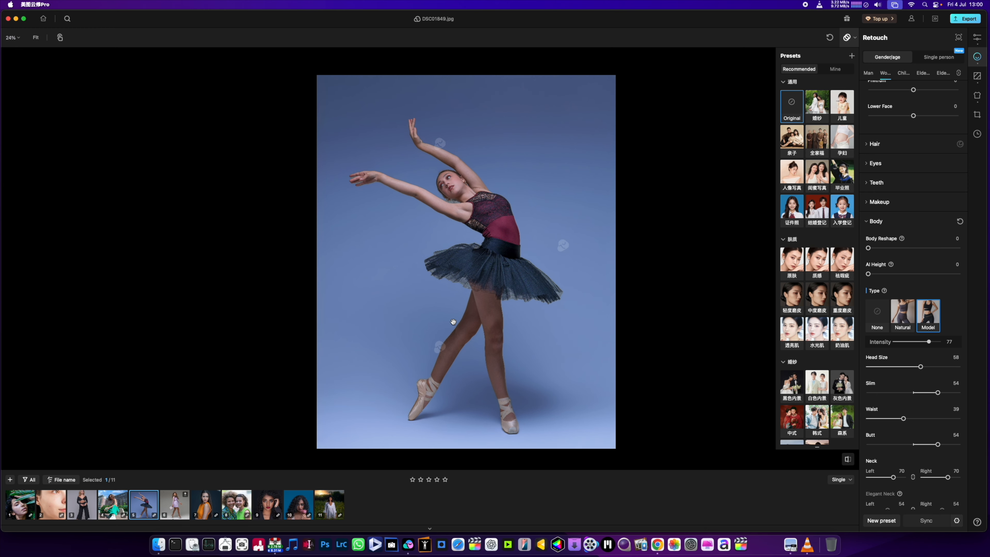
scroll(453, 321, "up", 2)
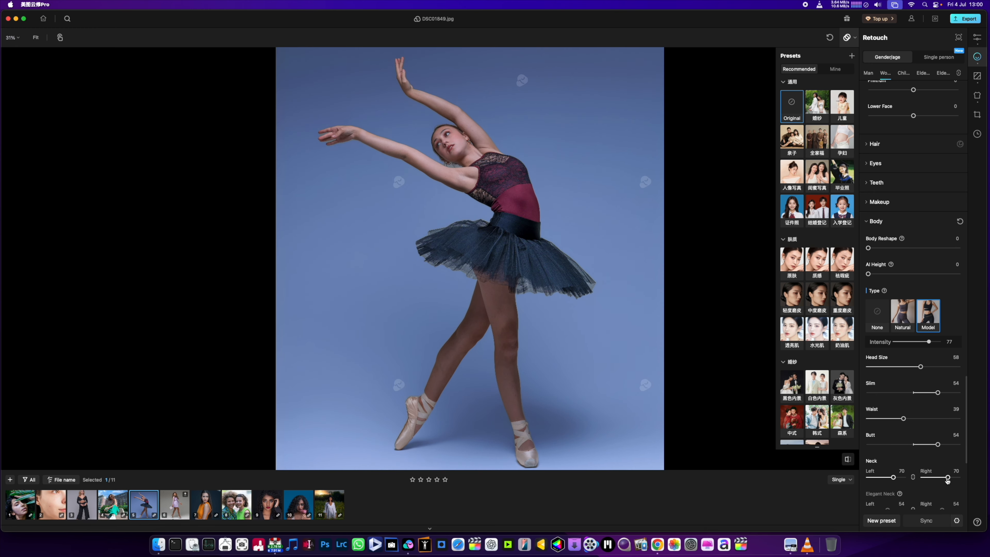
Set the dancer's Neck adjustment to 100 on both sides and check the figure
left_click_drag(950, 480, 960, 478)
scroll(948, 364, "up", 3)
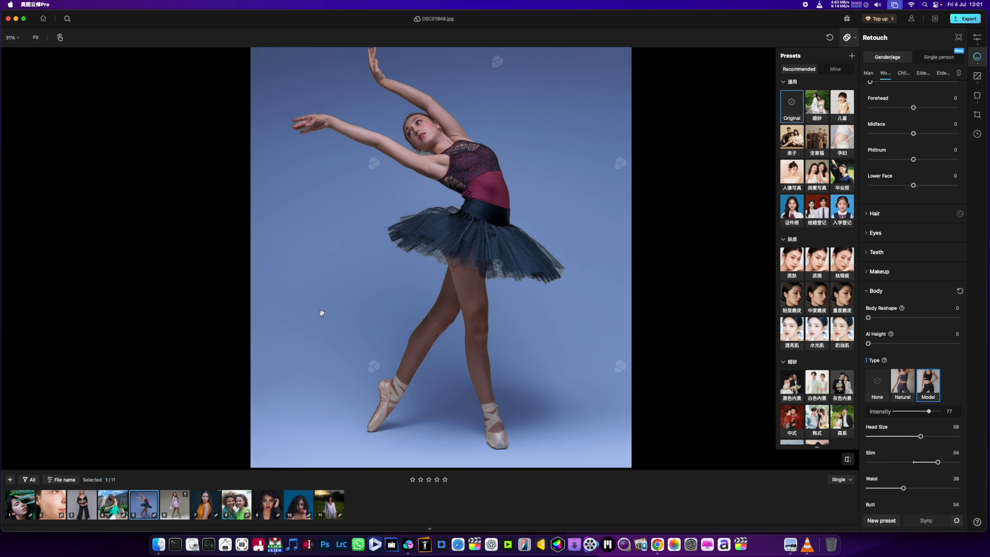
scroll(322, 314, "down", 2)
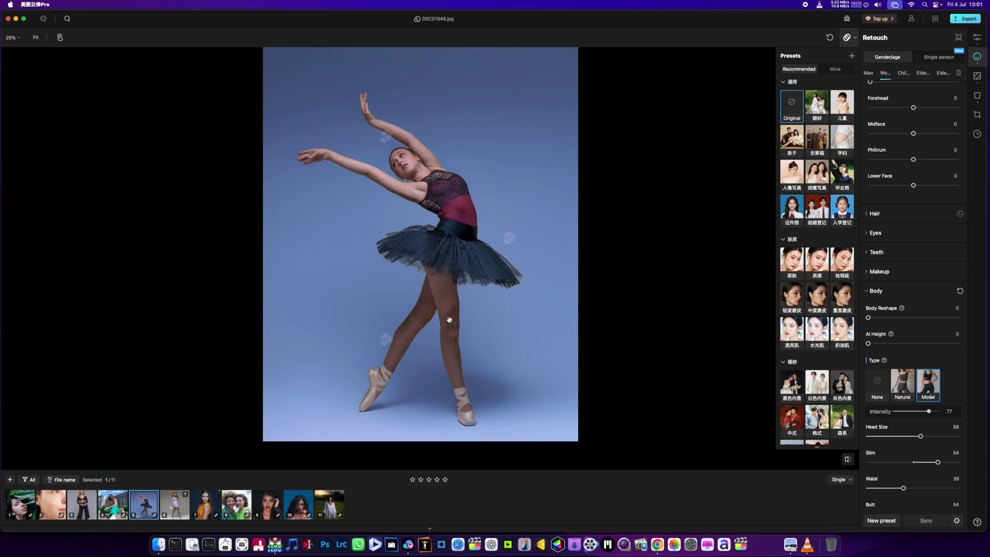
scroll(447, 320, "up", 2)
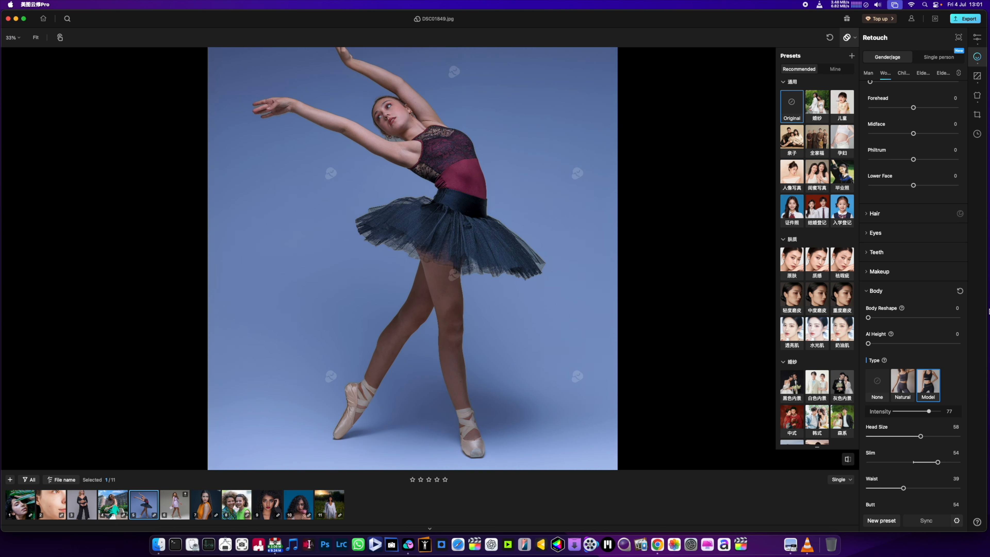
Set the dancer's Legs adjustment to 51
scroll(931, 331, "down", 3)
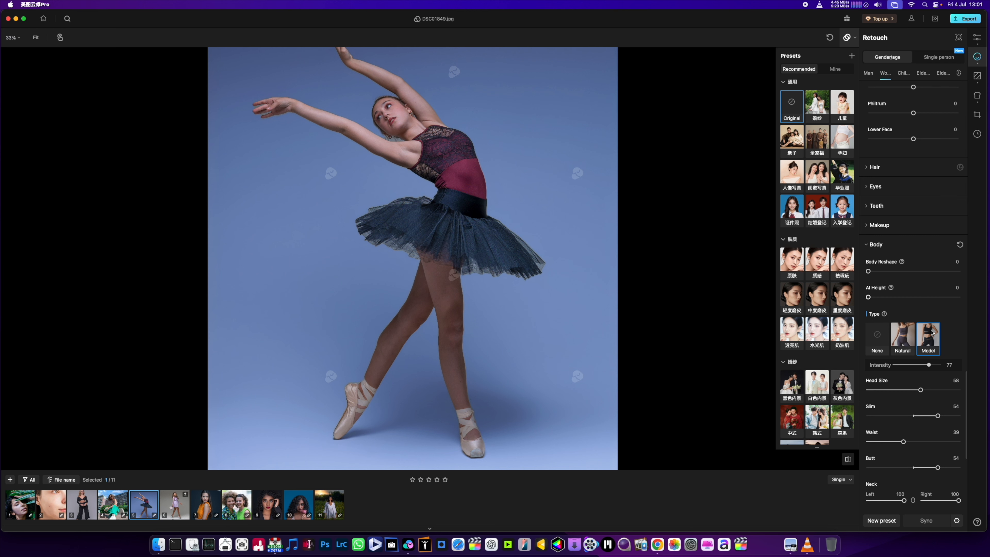
scroll(932, 331, "down", 10)
scroll(917, 391, "down", 5)
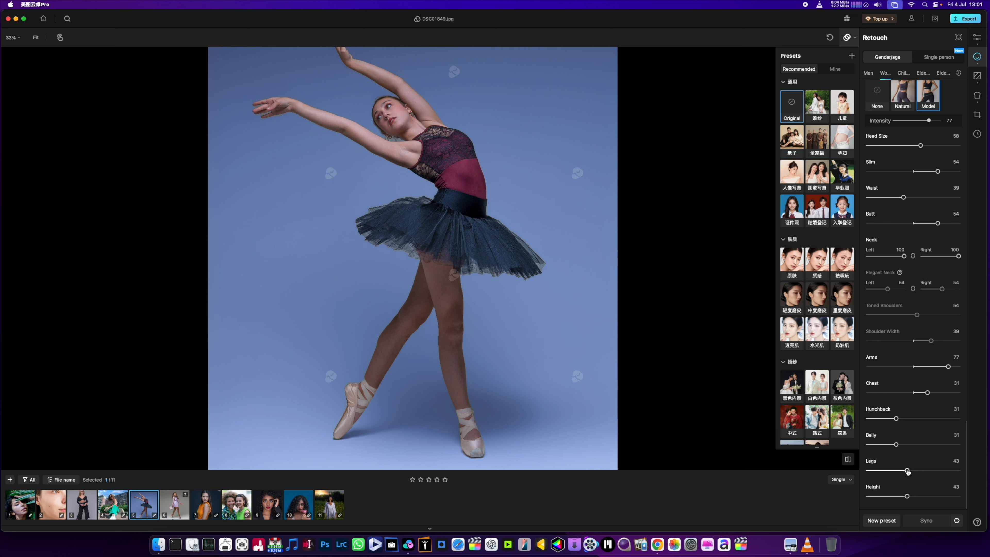
left_click_drag(907, 471, 915, 471)
Compare the dancer's neck and leg adjustments with the original and view the whole figure
left_click(847, 459)
left_click(848, 459)
left_click(848, 462)
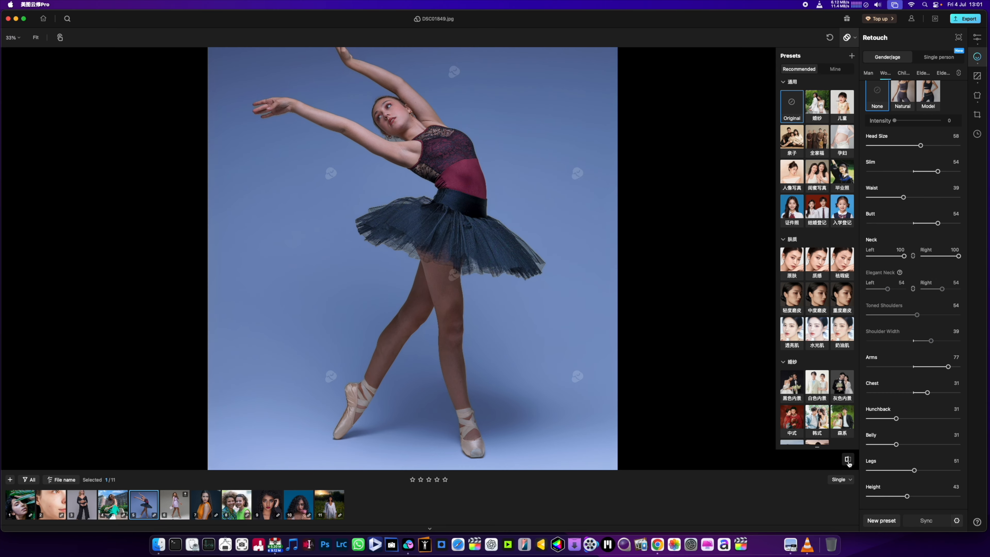
left_click(849, 463)
scroll(667, 372, "down", 5)
scroll(502, 364, "up", 4)
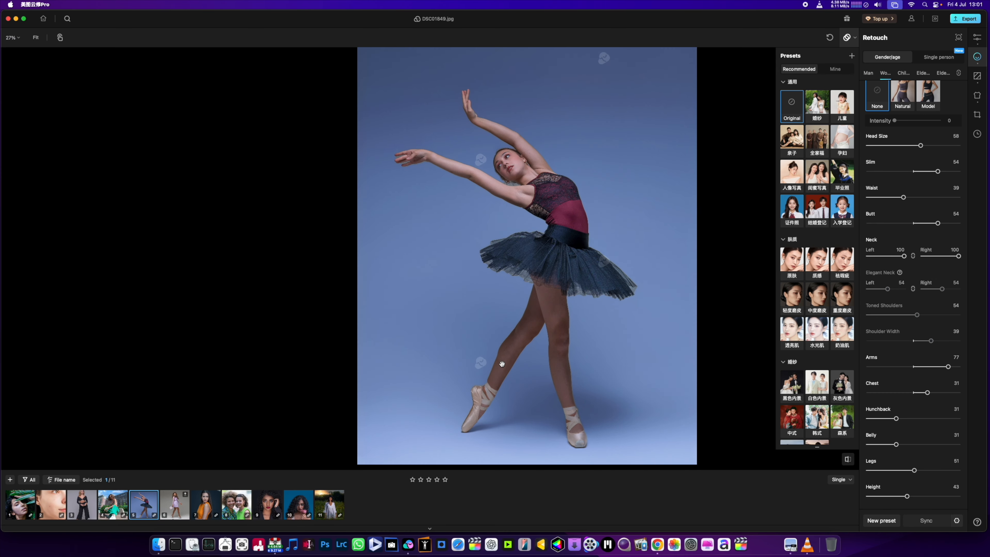
left_click_drag(635, 362, 598, 364)
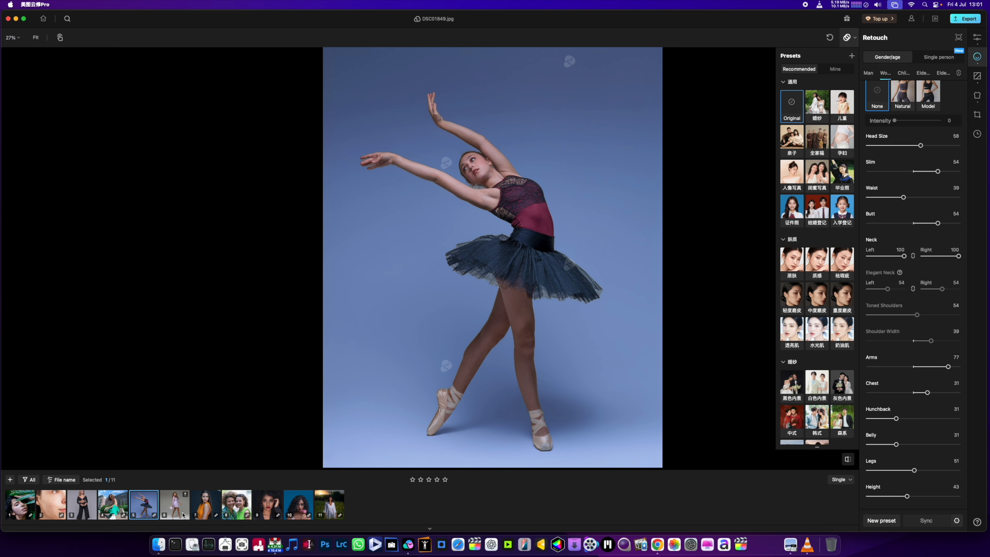
Open the photo DSC05100.jpg of the walking woman, check its studio backdrop, and set Clean background to the maximum
left_click(177, 511)
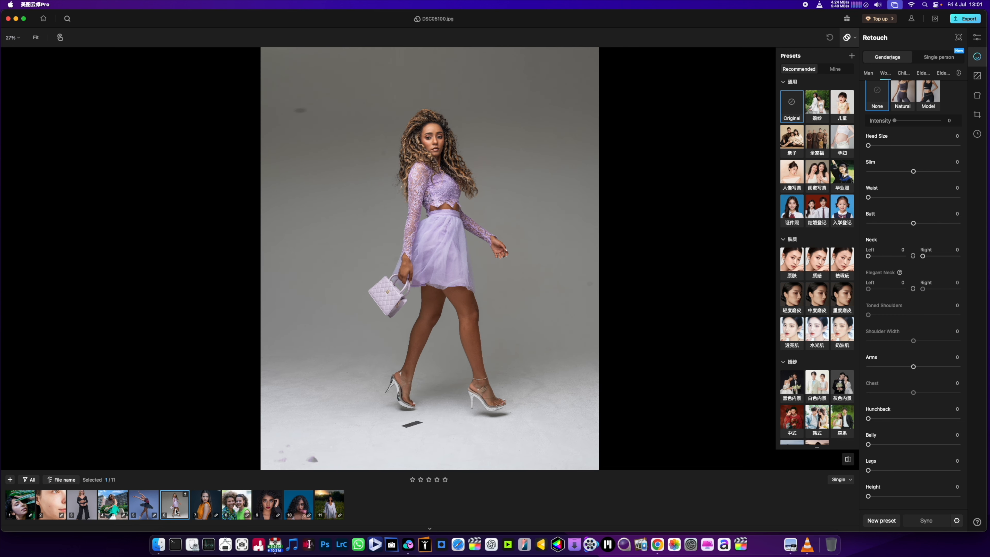
scroll(402, 445, "up", 2)
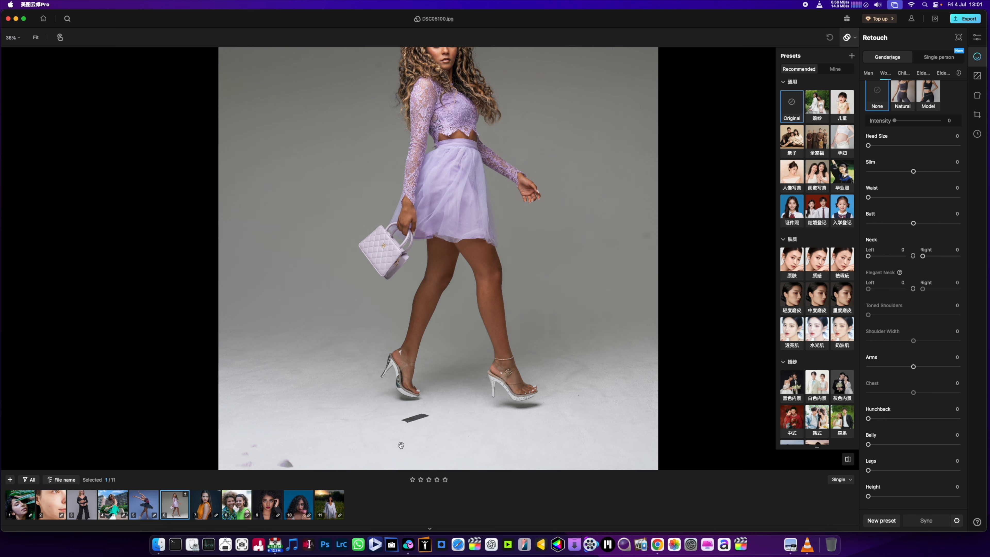
scroll(402, 445, "down", 2)
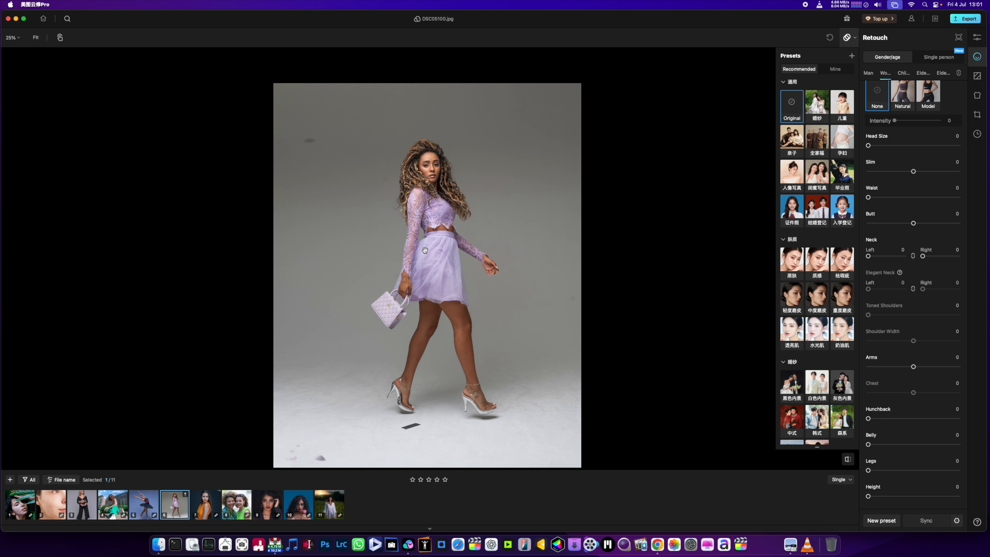
scroll(395, 451, "up", 1)
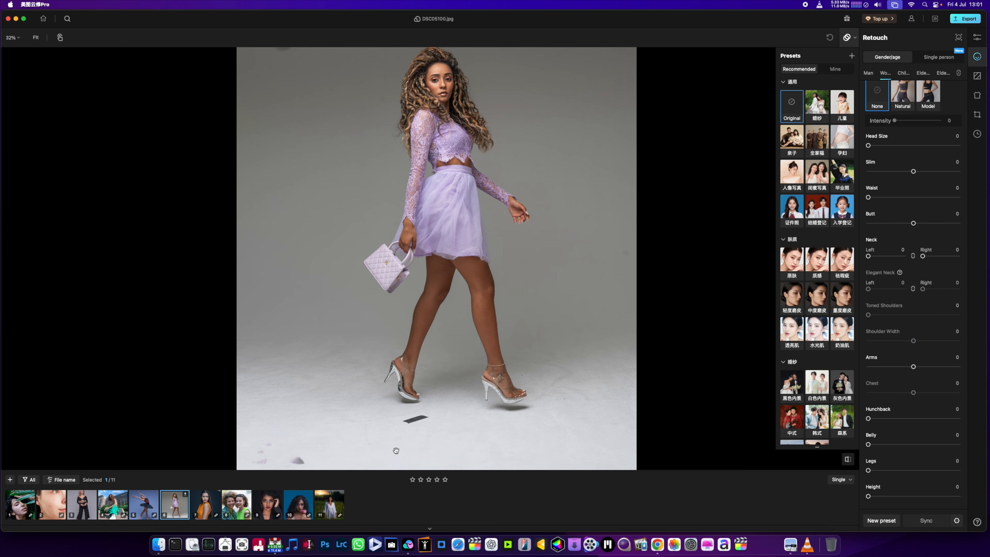
scroll(395, 451, "down", 1)
left_click_drag(395, 451, 417, 420)
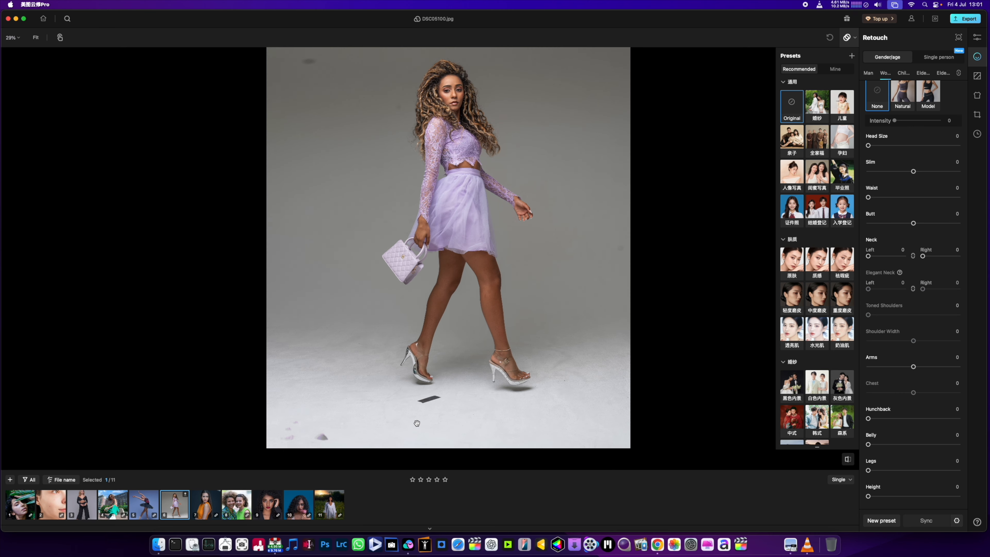
scroll(416, 423, "up", 1)
left_click(977, 76)
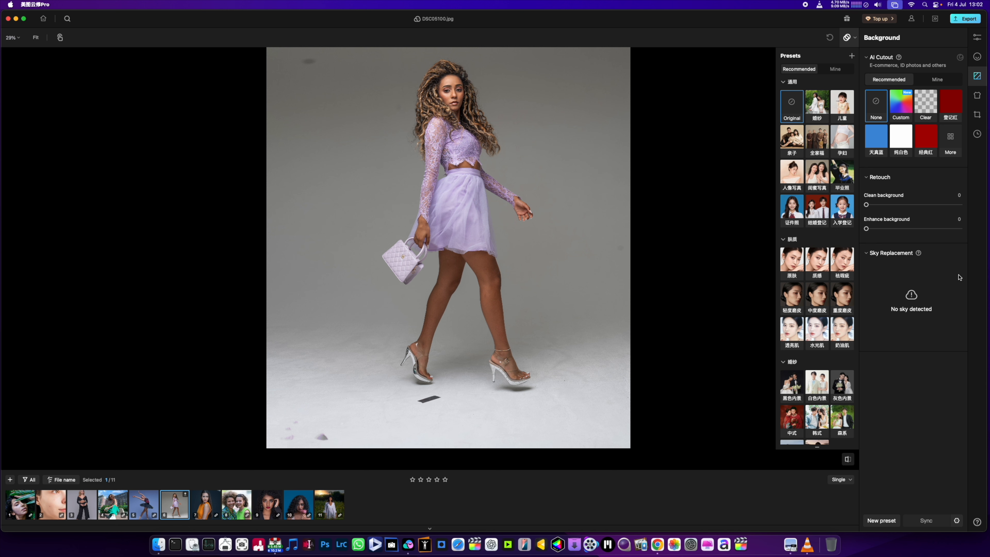
left_click_drag(866, 205, 961, 204)
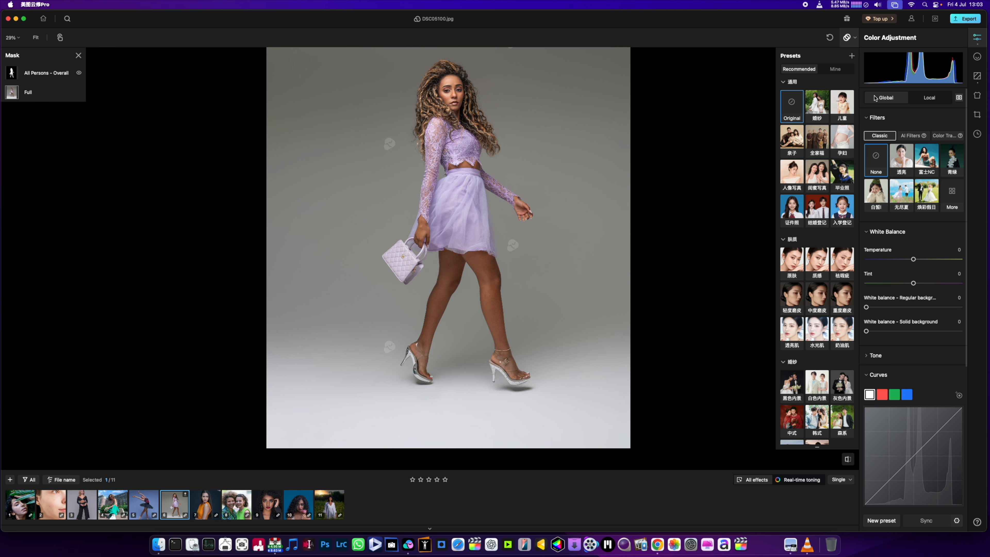
Try a Vignette of -51 in the global color adjustments of the walking woman's photo
scroll(912, 273, "down", 10)
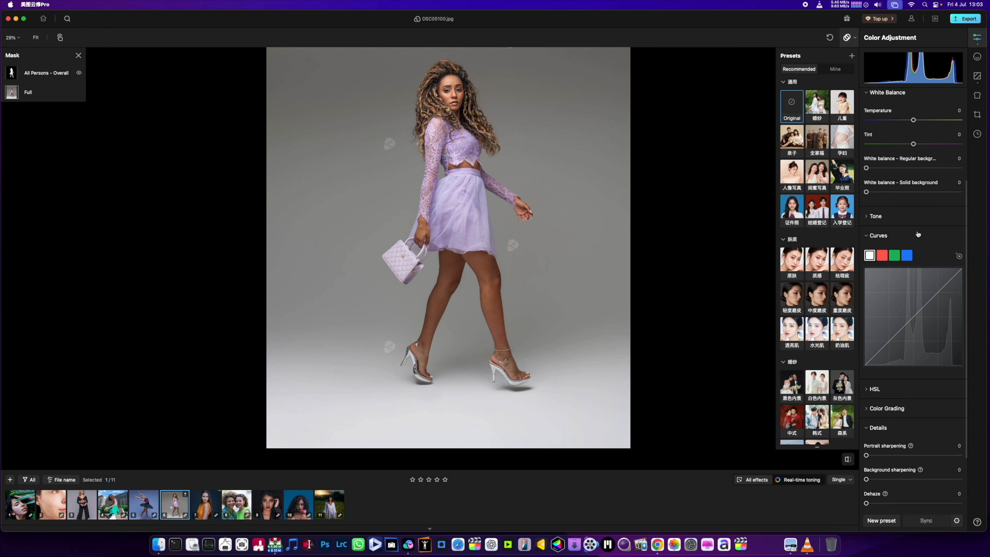
mouse_move(913, 477)
left_mouse_down()
mouse_move(888, 478)
mouse_move(896, 480)
left_mouse_up()
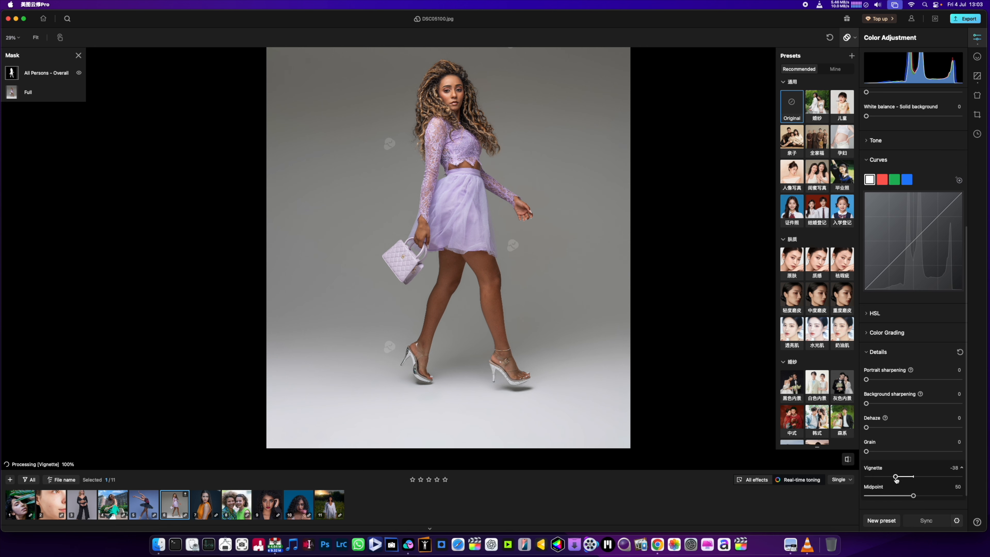
left_click_drag(897, 480, 890, 477)
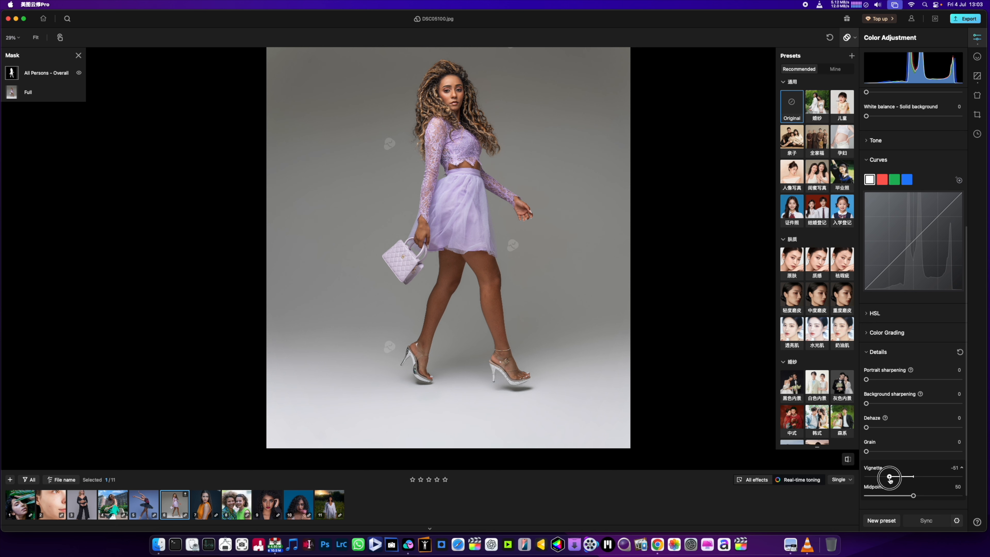
scroll(542, 287, "down", 3)
scroll(542, 288, "up", 3)
left_click_drag(542, 296, 540, 311)
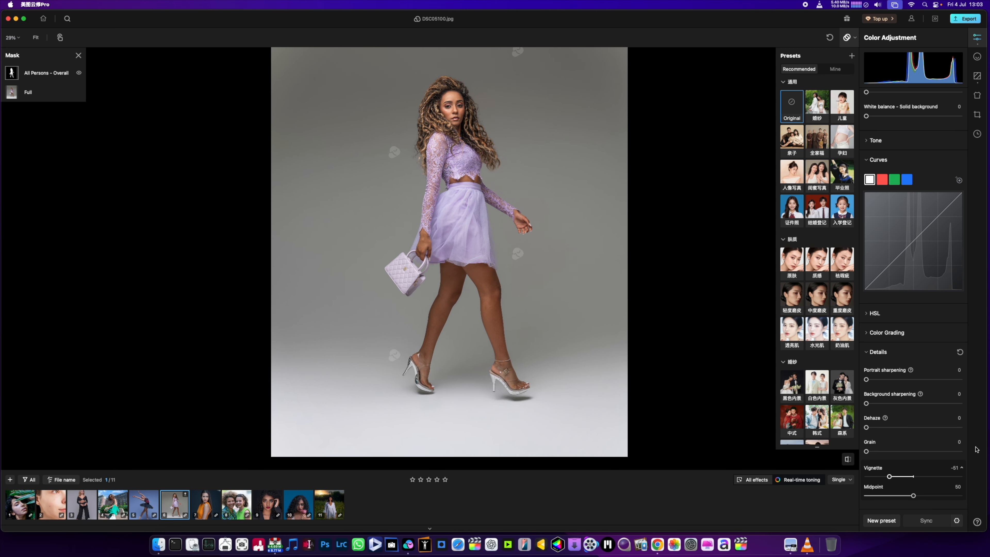
Set the photo's Vignette to 54 and its Midpoint to 70
left_click_drag(890, 476, 932, 495)
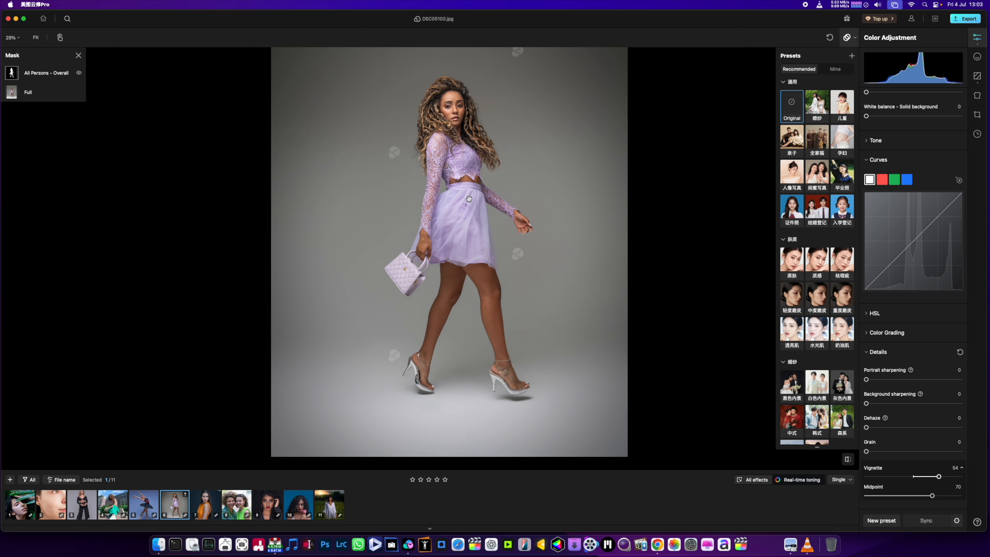
scroll(461, 196, "up", 3)
scroll(462, 196, "down", 5)
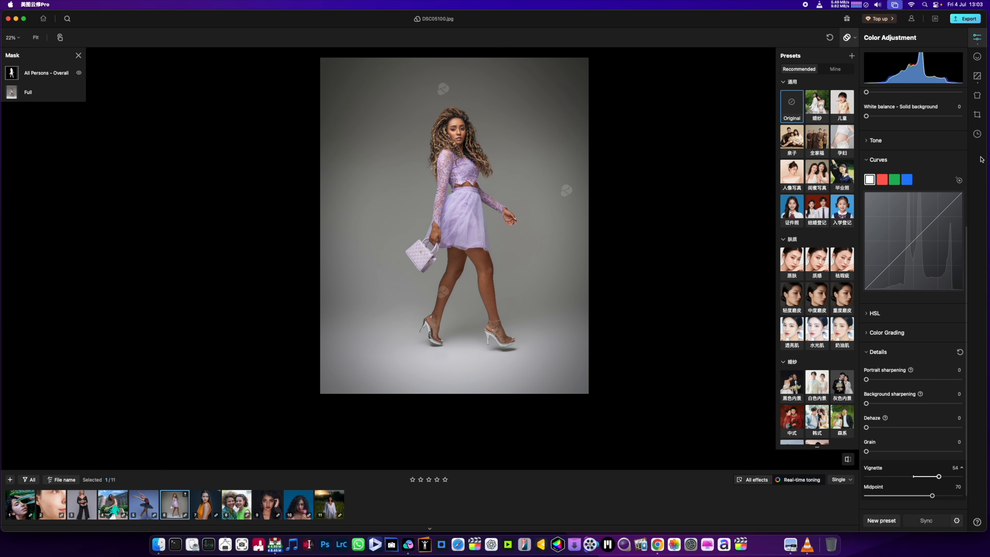
Apply the Model body type to the walking woman in the portrait retouch settings
left_click(977, 56)
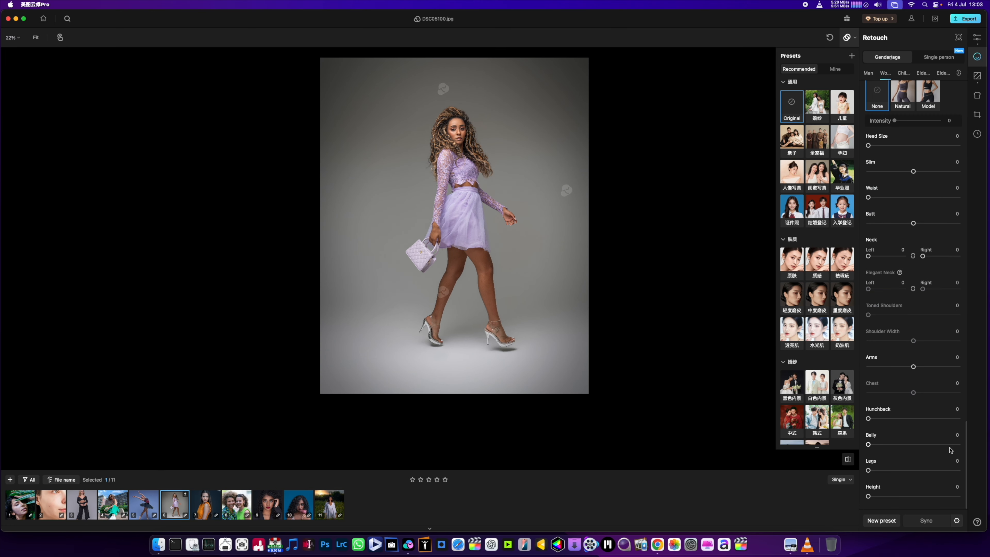
scroll(912, 402, "up", 5)
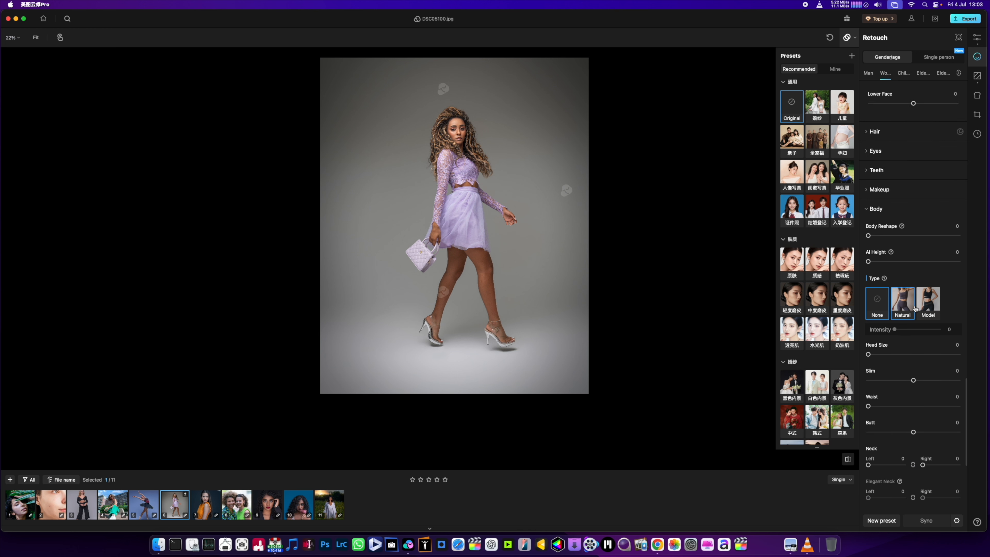
left_click(925, 305)
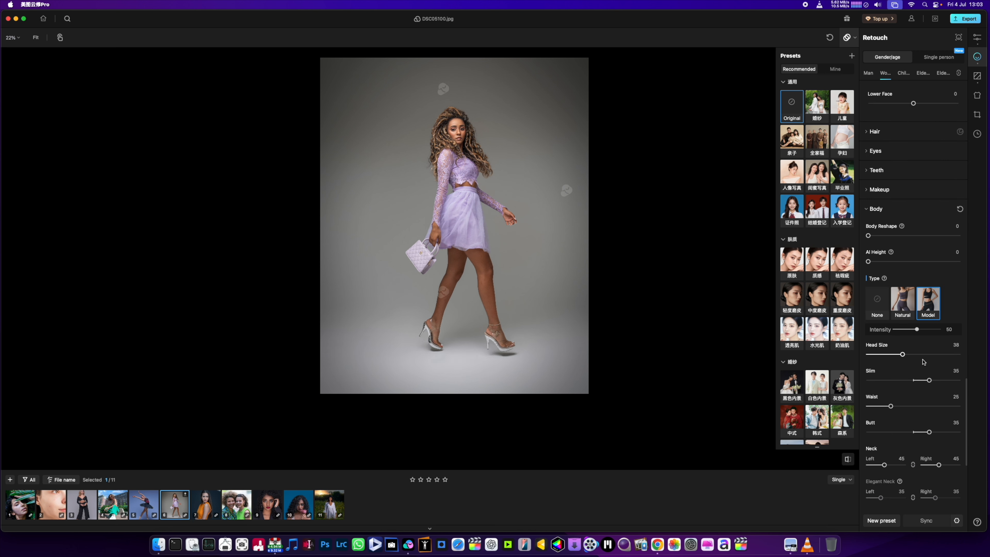
Compare the walking woman's retouched photo with the original several times
left_click(848, 459)
left_click(849, 459)
left_click(849, 460)
left_click(849, 460)
left_click(849, 460)
left_click(849, 460)
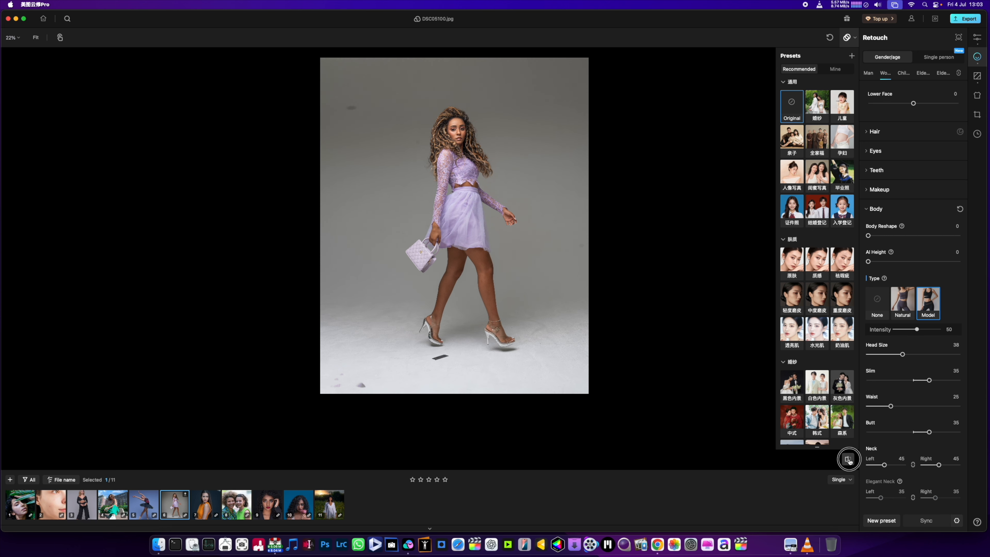
left_click(849, 460)
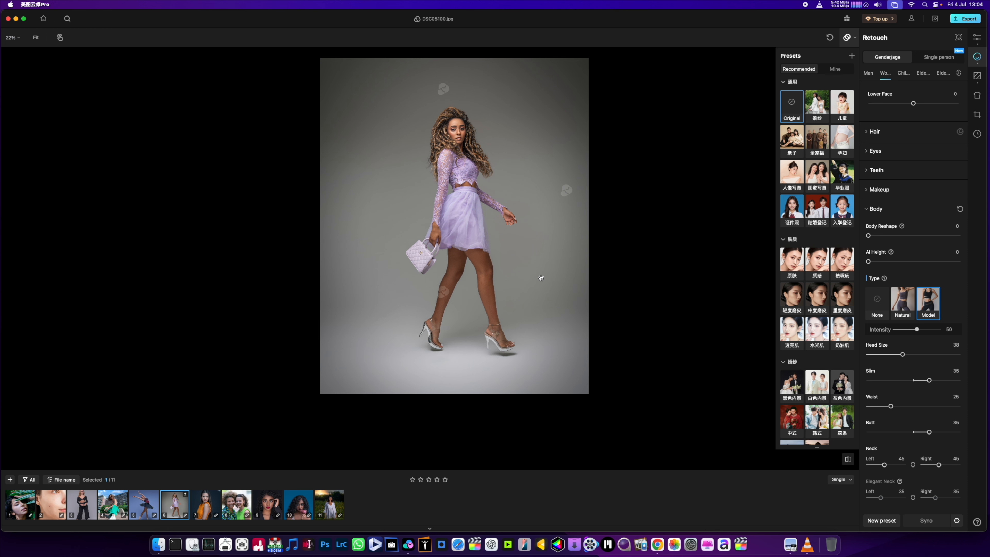
Set the clothing's Remove Wrinkles to 100 on the walking woman's photo
scroll(540, 277, "up", 2)
left_click(977, 96)
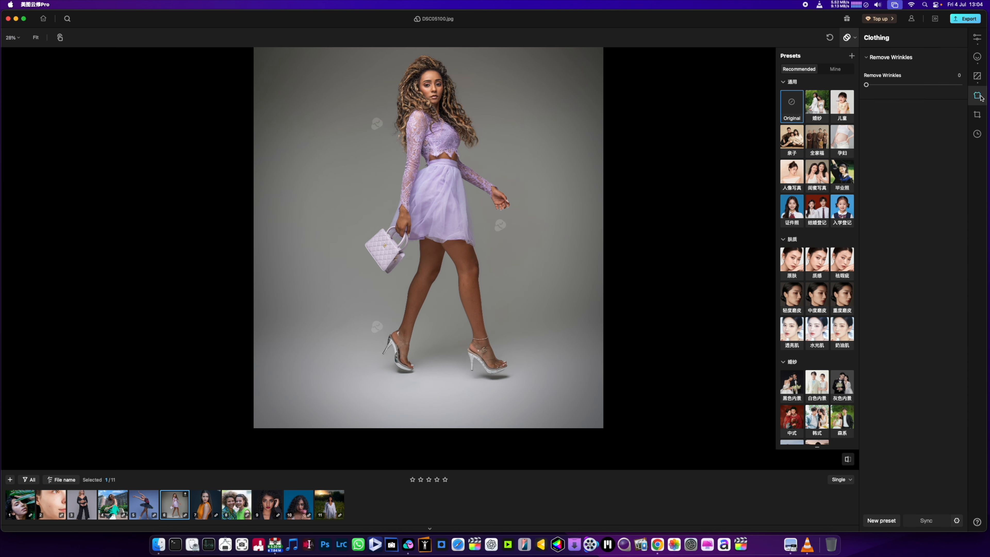
left_click_drag(866, 85, 961, 85)
left_click_drag(452, 198, 452, 260)
scroll(452, 260, "down", 3)
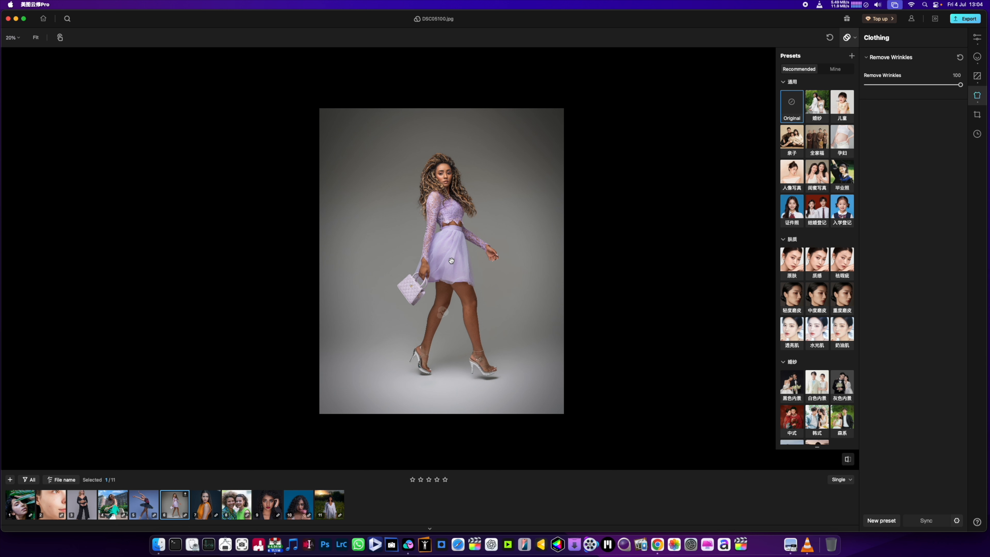
Open the photo of the curly-haired woman holding a rose and set Acne (Face) to 100 under Remove Blemishes
left_click(299, 510)
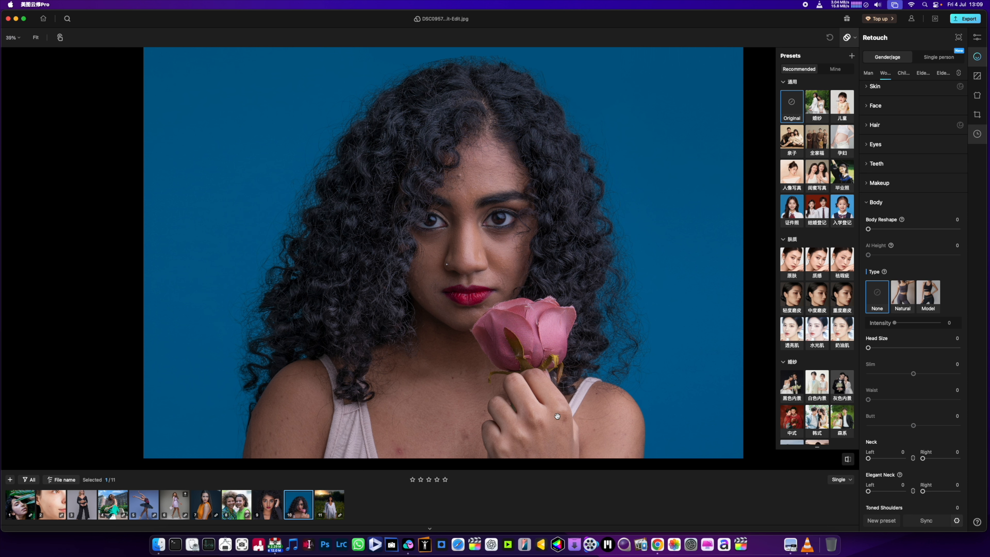
scroll(903, 180, "up", 2)
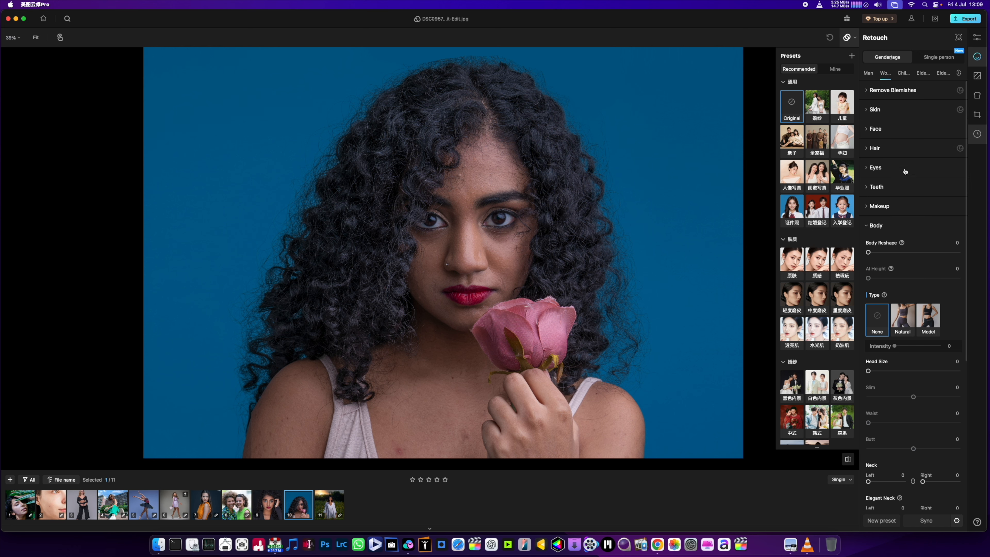
left_click(868, 96)
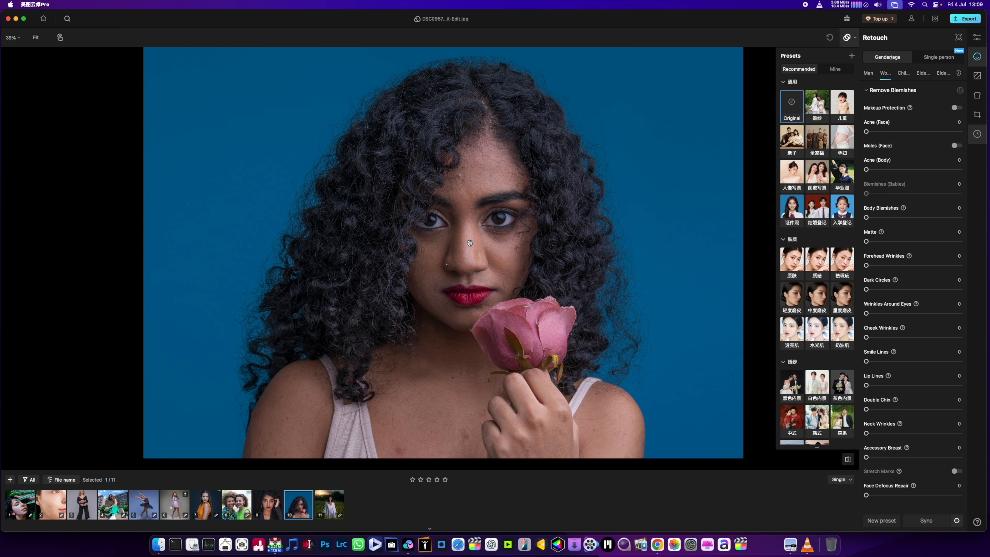
scroll(470, 242, "up", 3)
scroll(470, 242, "up", 2)
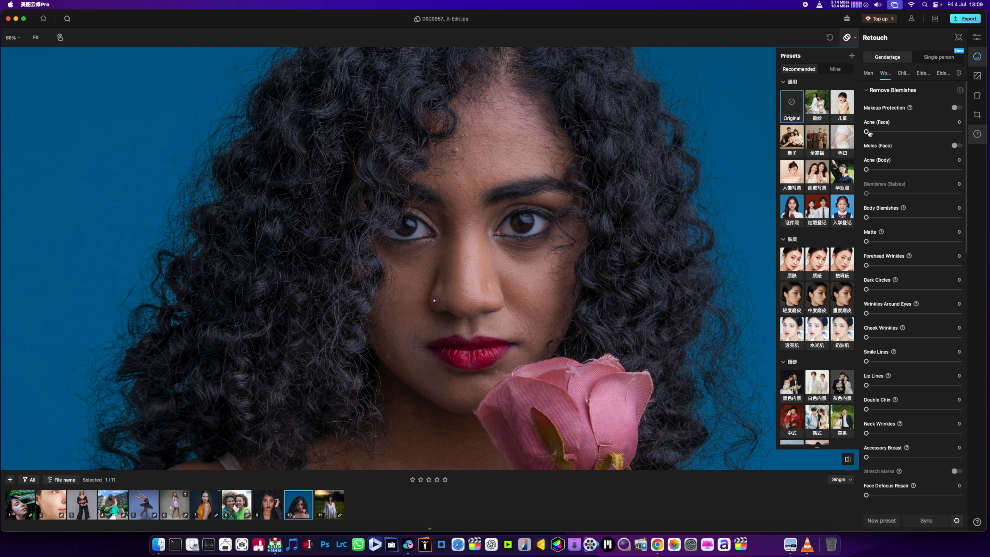
left_click_drag(866, 131, 961, 137)
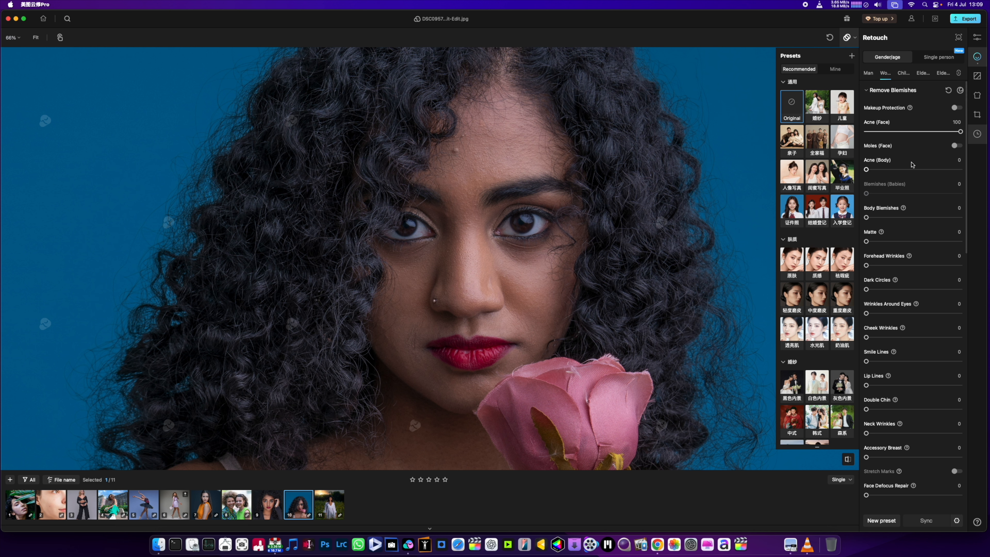
Toggle Moles (Face) removal for the portrait and leave it on
left_click(956, 146)
left_click(958, 146)
left_click(961, 147)
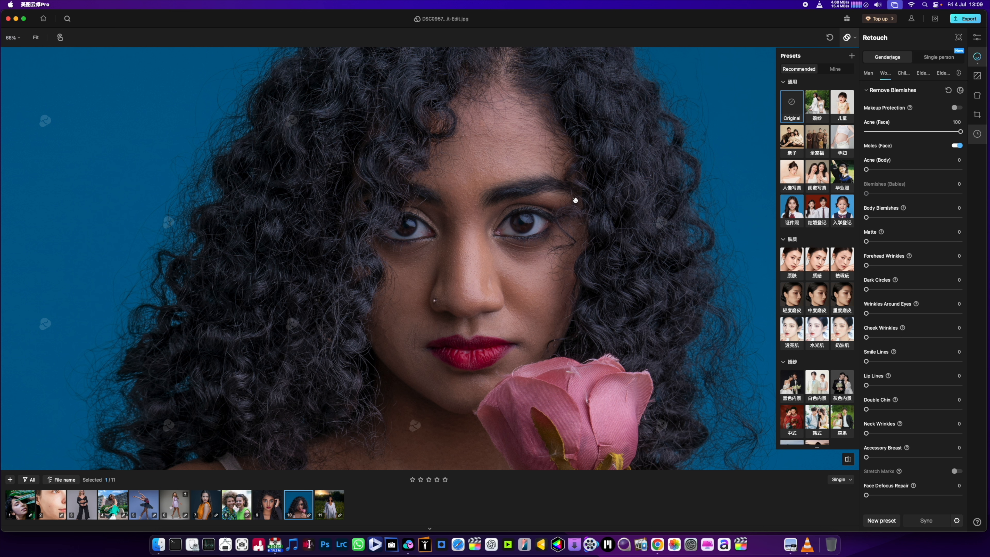
Set Acne (Body) to 89 to clean the spots on the woman's chest and shoulders
scroll(445, 306, "down", 5)
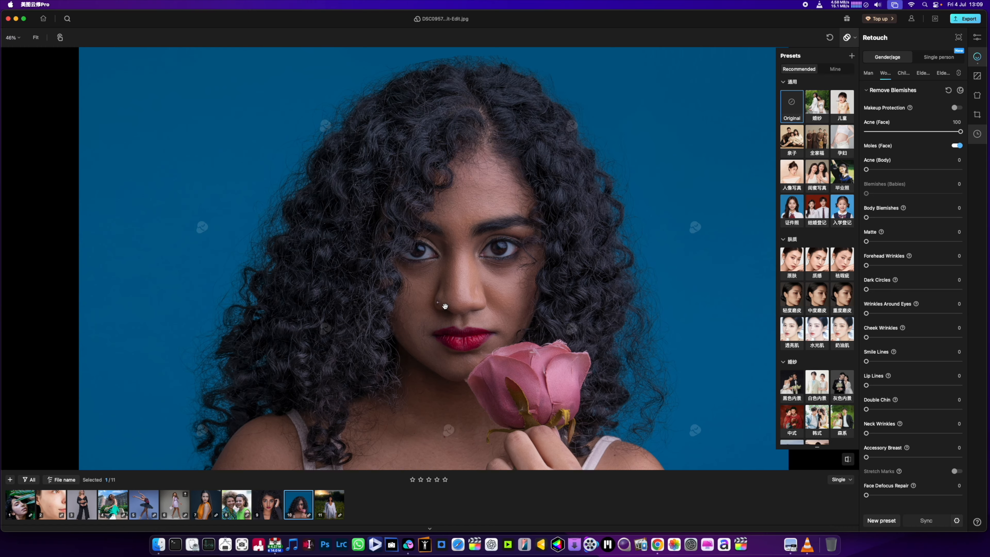
scroll(445, 306, "up", 5)
scroll(445, 306, "down", 4)
scroll(445, 306, "down", 2)
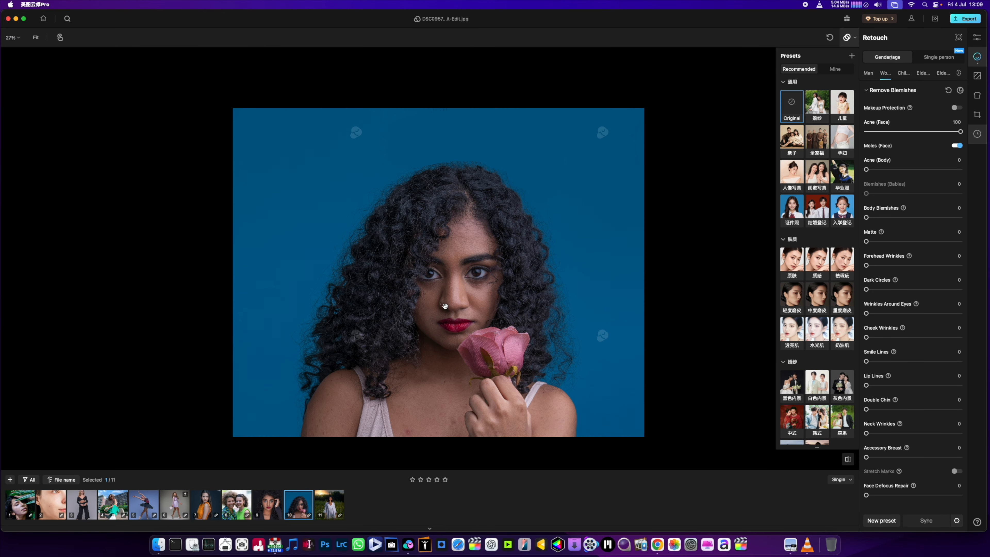
scroll(460, 385, "up", 5)
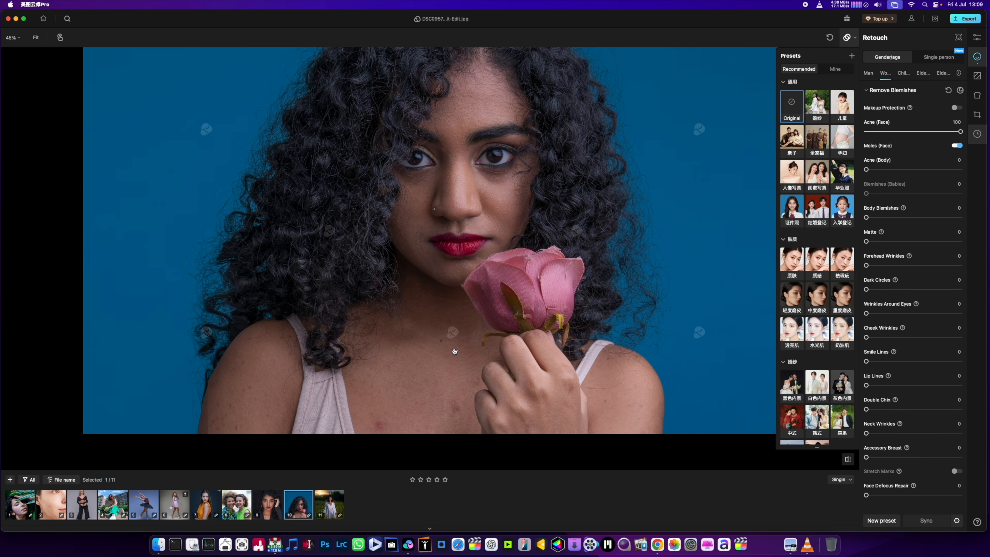
scroll(449, 391, "up", 3)
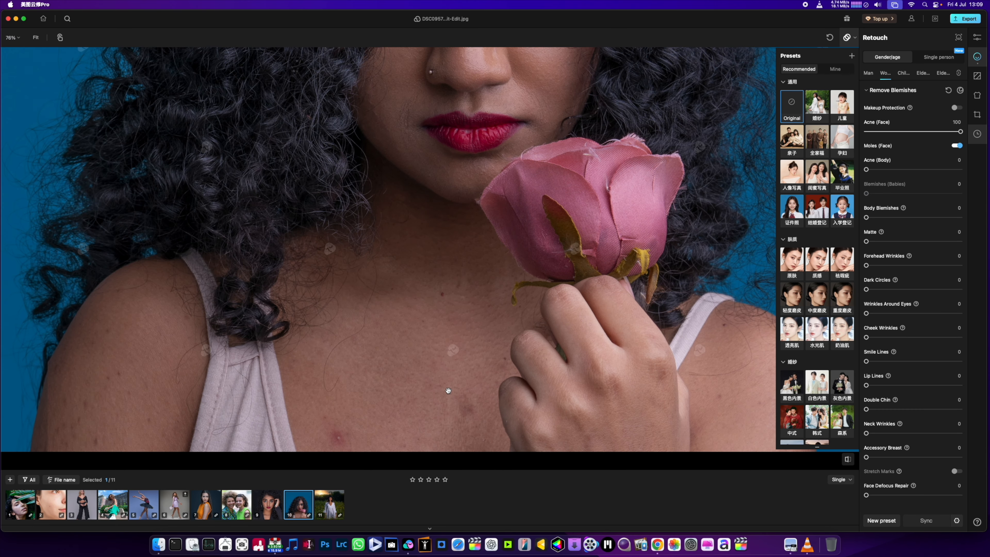
scroll(448, 391, "down", 3)
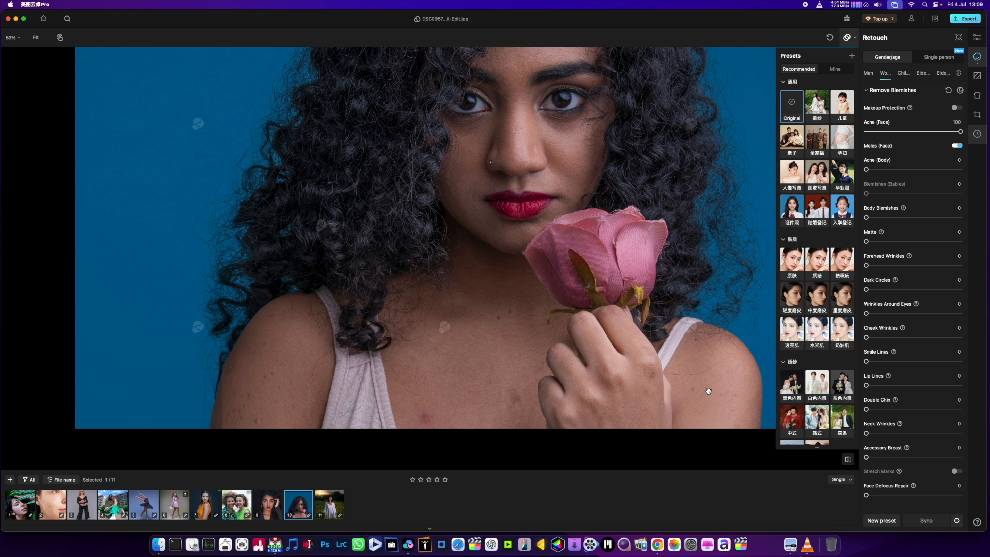
left_click_drag(866, 170, 951, 171)
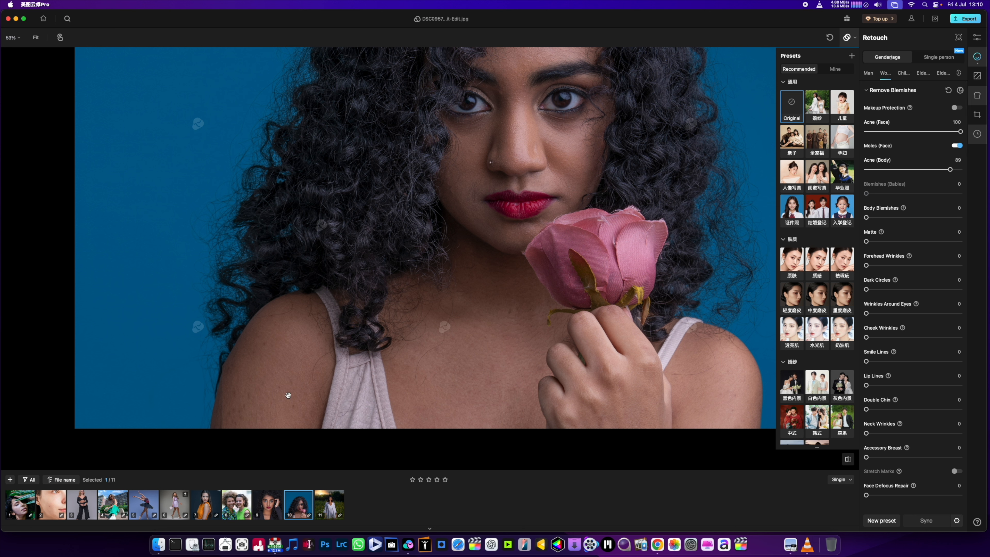
Open the Area Protection settings of Remove Blemishes and cancel them without making changes
left_click(960, 91)
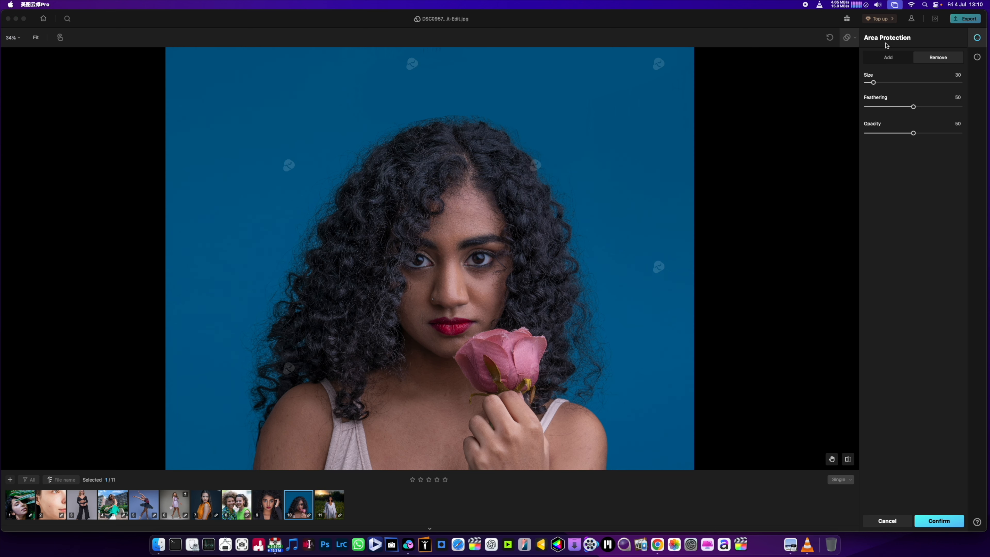
left_click(888, 521)
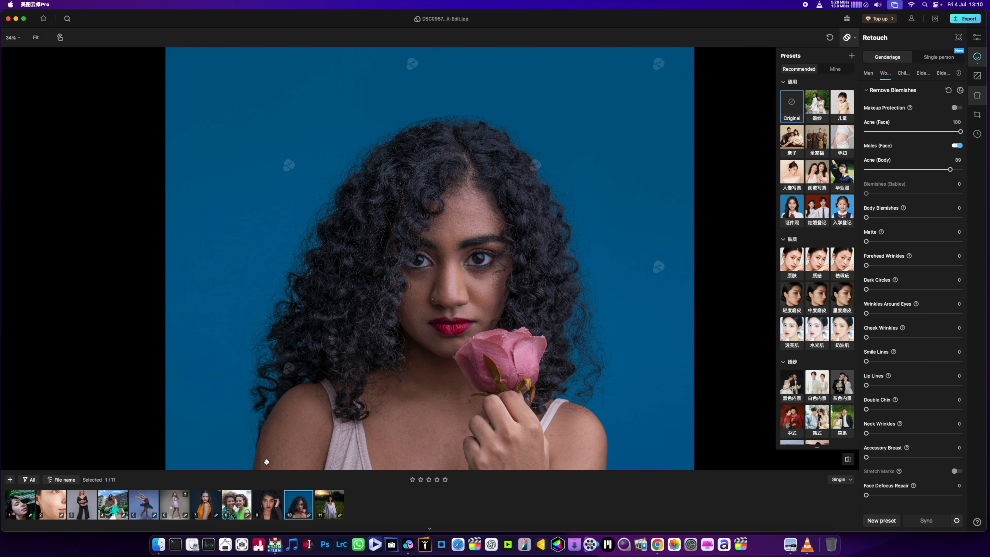
Set Body Blemishes to 81 for the woman with the rose
scroll(272, 457, "up", 2)
left_click_drag(484, 393, 449, 417)
scroll(459, 364, "up", 3)
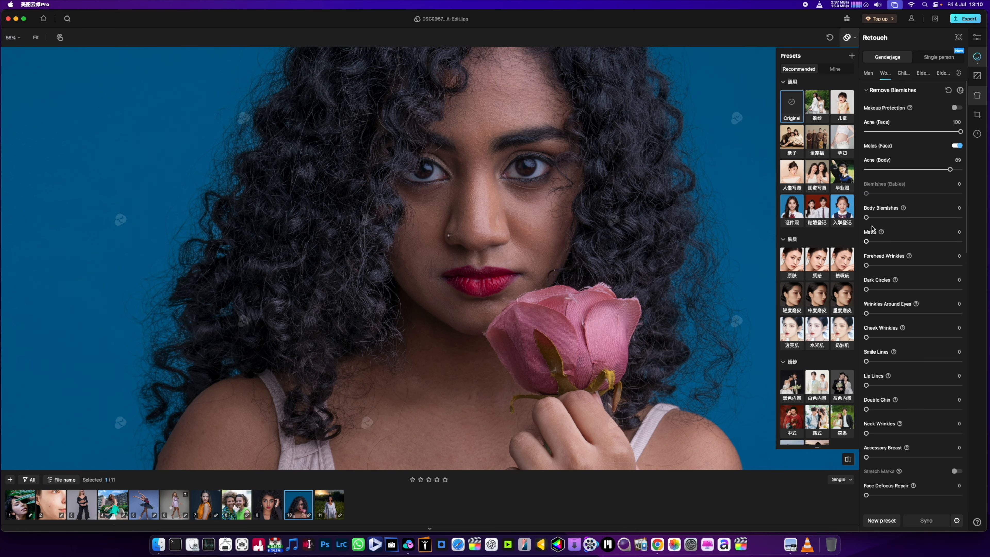
left_click_drag(867, 219, 935, 223)
left_click_drag(934, 219, 943, 219)
Set Wrinkles Around Eyes to 88 and Cheek Wrinkles to 79 for the portrait
left_click_drag(866, 314, 951, 315)
left_click_drag(867, 337, 941, 337)
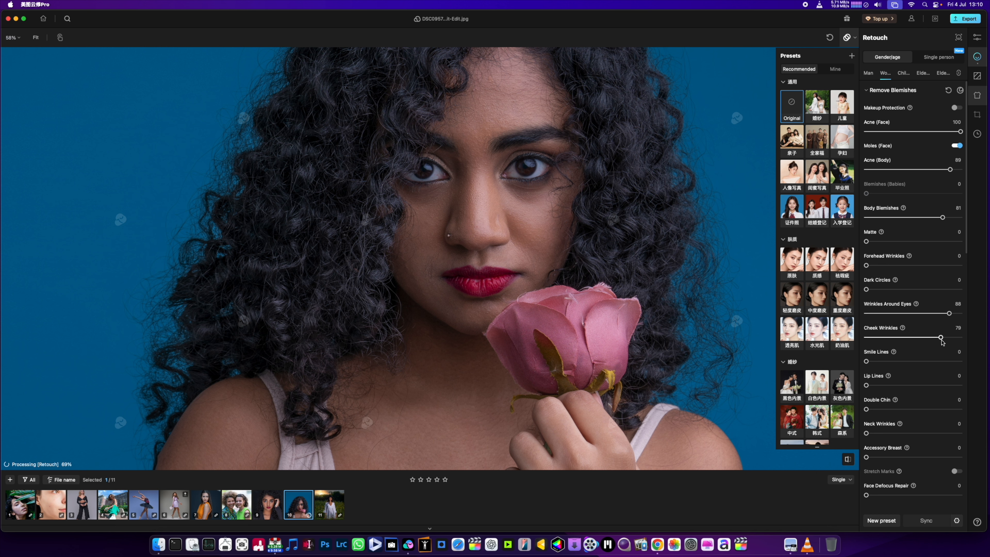
left_click(431, 276)
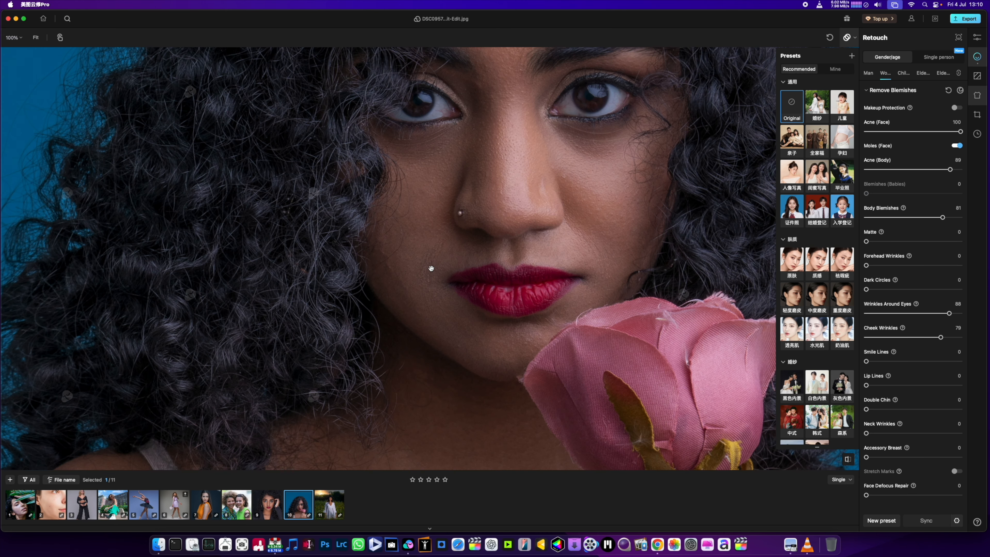
left_click(592, 291)
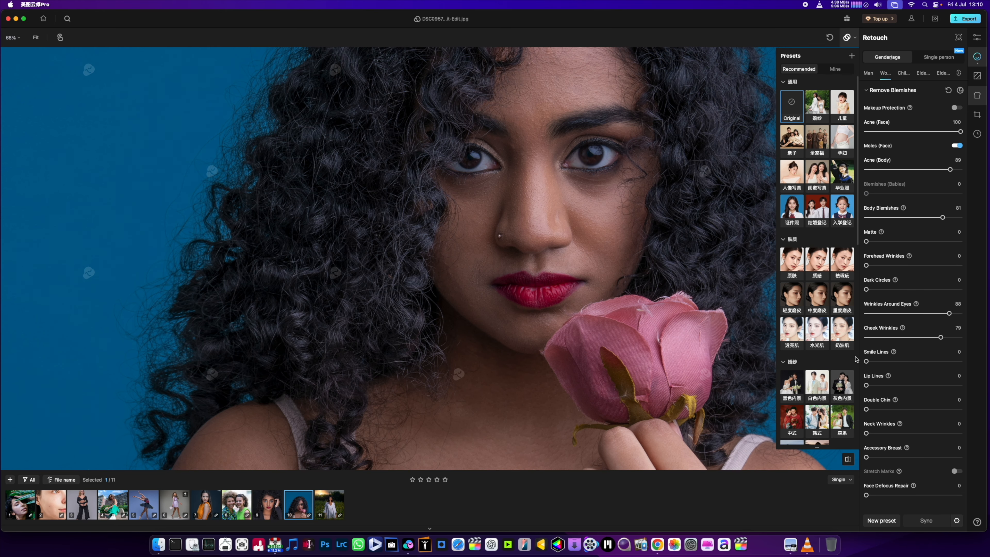
Set Smile Lines to 88 and Lip Lines to 40 for the portrait
left_click_drag(866, 362, 949, 368)
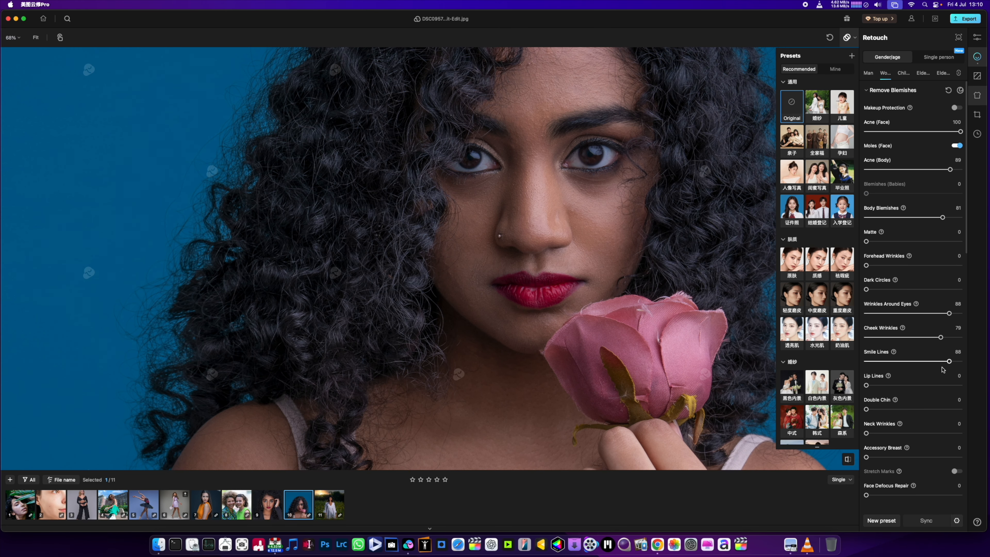
left_click_drag(866, 385, 877, 386)
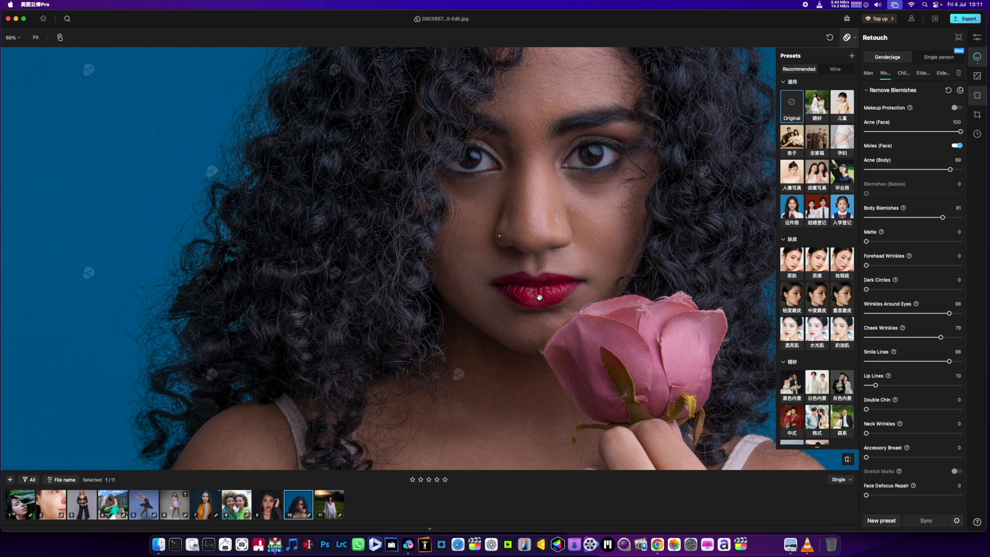
scroll(540, 297, "up", 3)
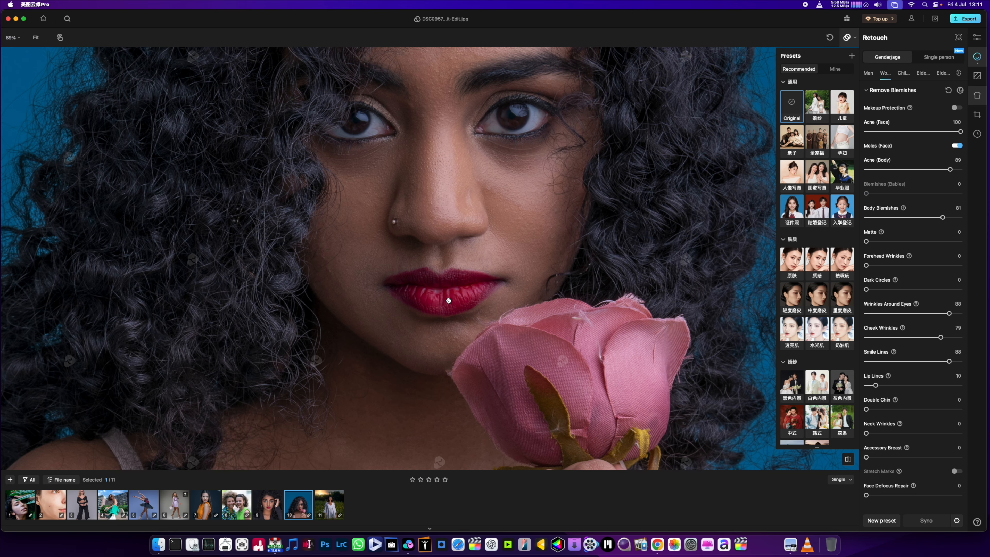
scroll(449, 301, "down", 3)
left_click_drag(876, 386, 904, 387)
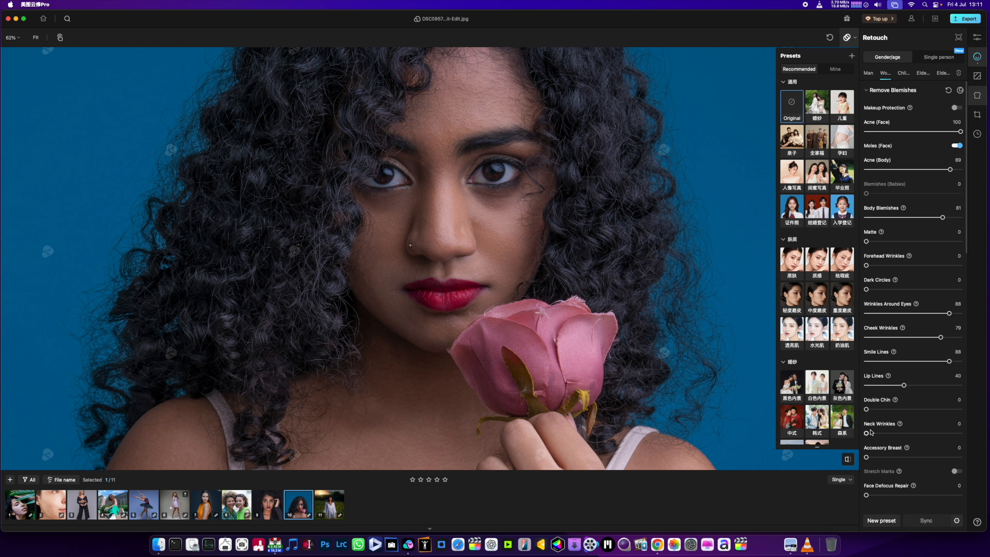
Read the explanation of the Accessory Breast option and examine the woman's shoulder and chest area
scroll(871, 429, "down", 4)
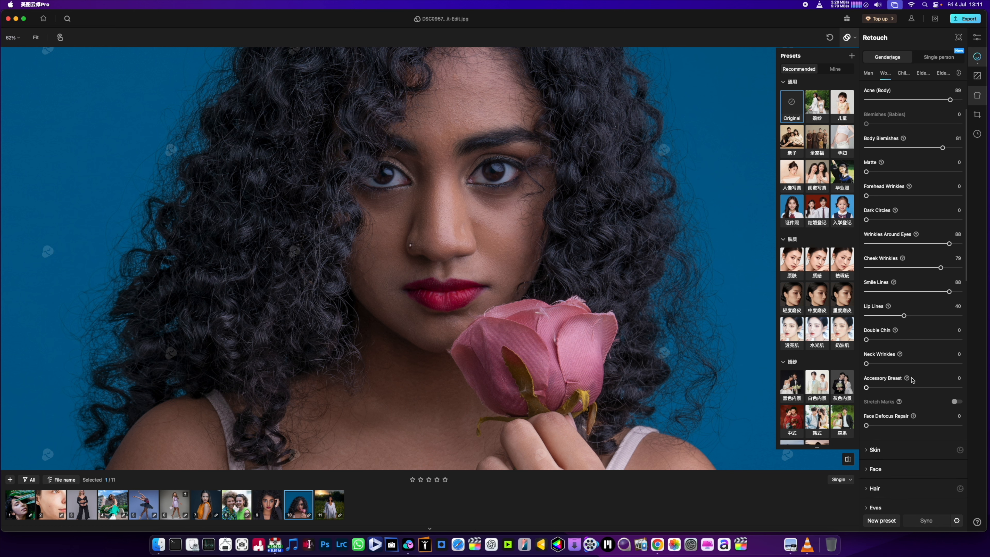
mouse_move(907, 379)
scroll(112, 399, "down", 3)
left_click_drag(216, 407, 387, 367)
scroll(263, 367, "up", 3)
scroll(364, 392, "down", 3)
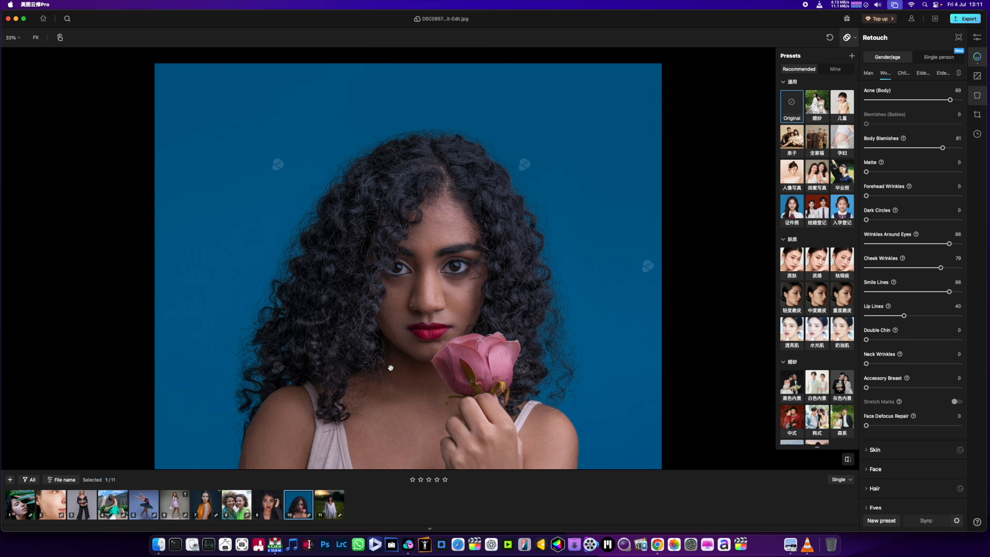
scroll(390, 368, "up", 1)
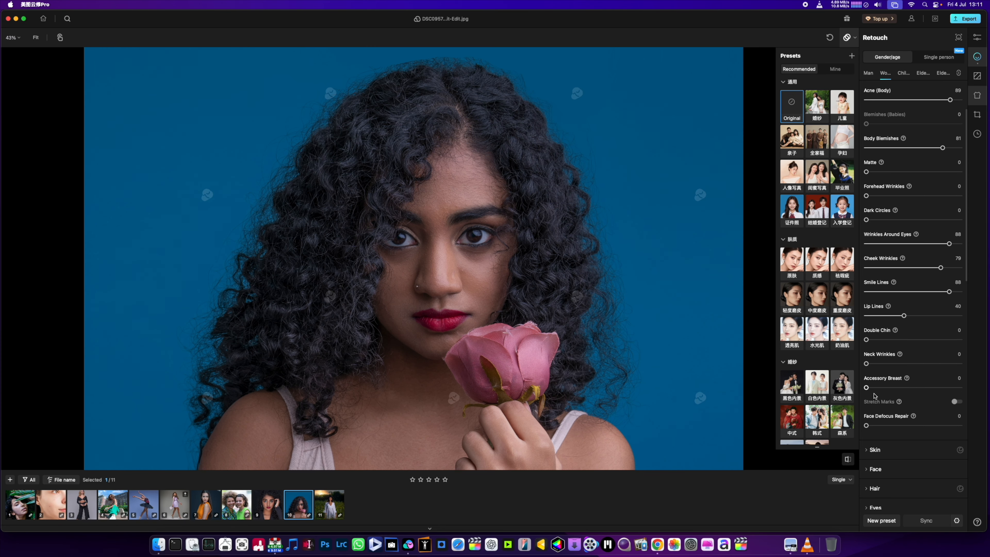
Set Face Defocus Repair to 22 and check the woman's face
scroll(876, 391, "down", 2)
scroll(395, 309, "up", 4)
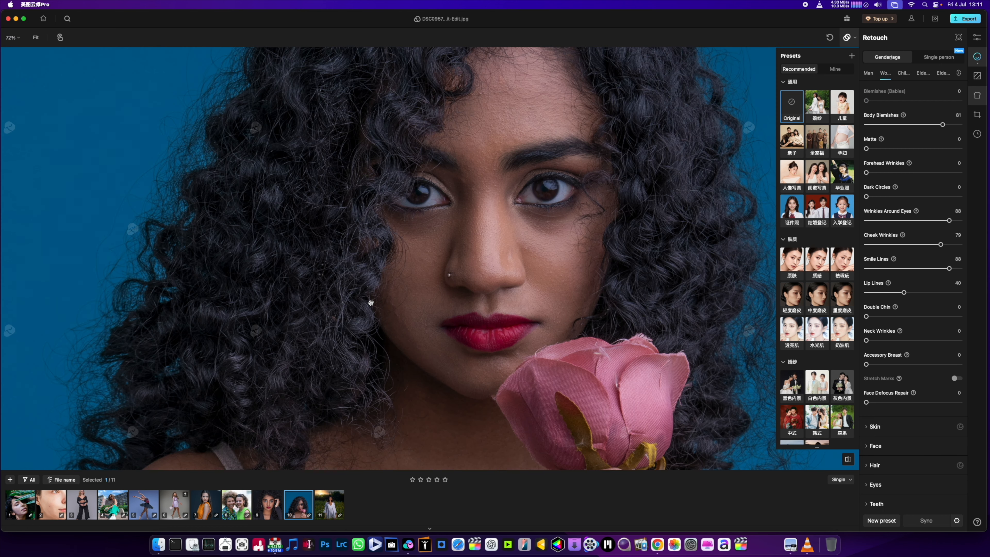
scroll(482, 310, "down", 2)
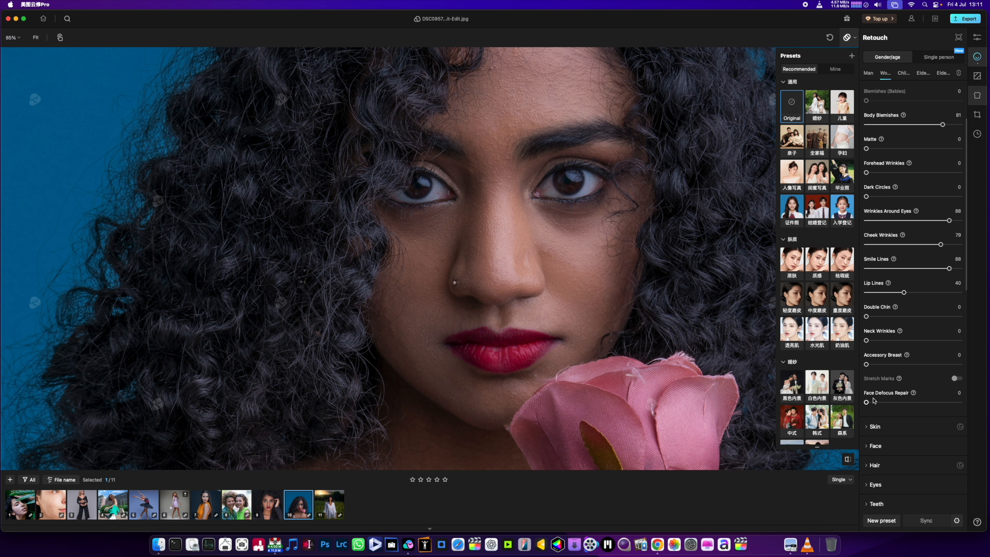
mouse_move(870, 403)
left_mouse_down()
mouse_move(906, 403)
mouse_move(887, 403)
left_mouse_up()
scroll(700, 341, "down", 5)
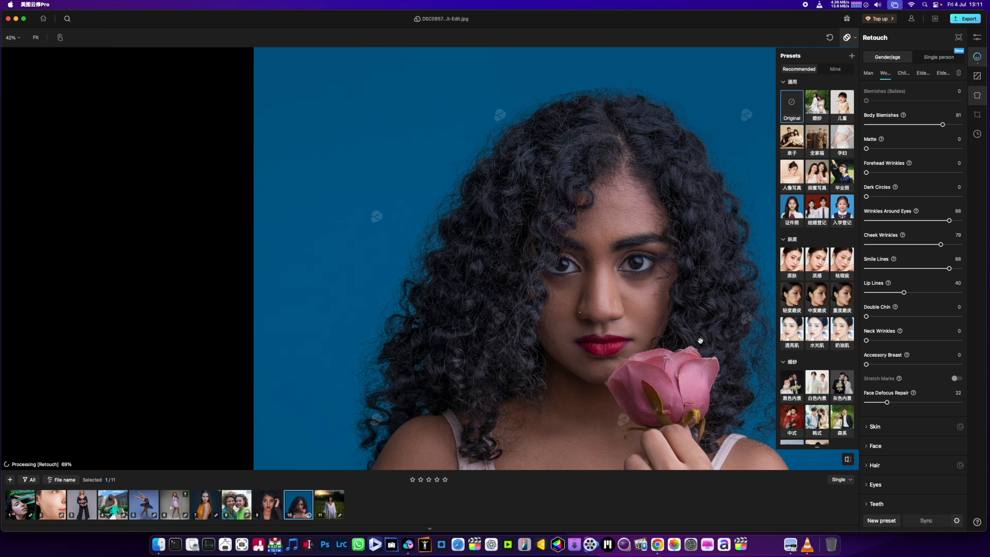
left_click_drag(701, 341, 549, 315)
scroll(545, 314, "up", 3)
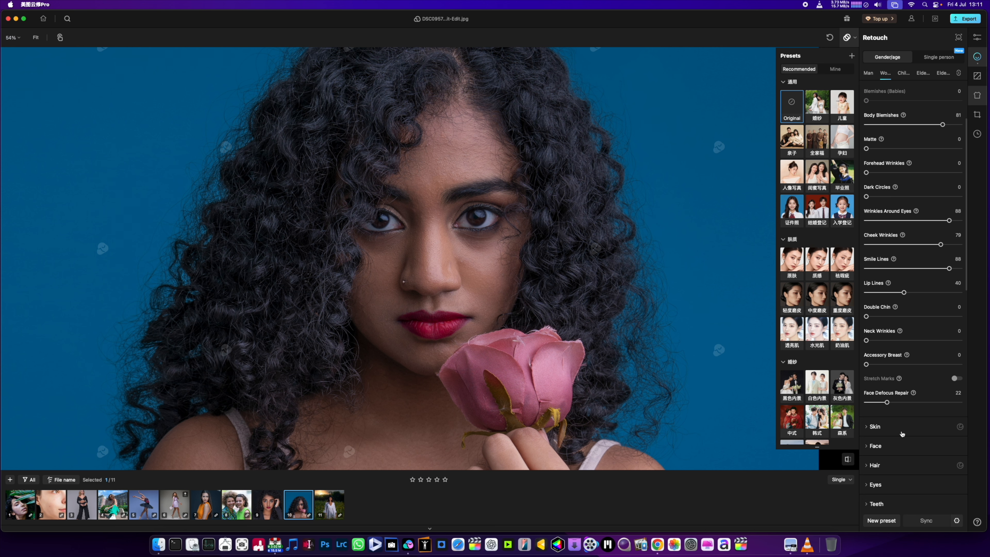
Set Neutral Gray Leveling to 74 in the Skin settings of the portrait
scroll(900, 433, "down", 2)
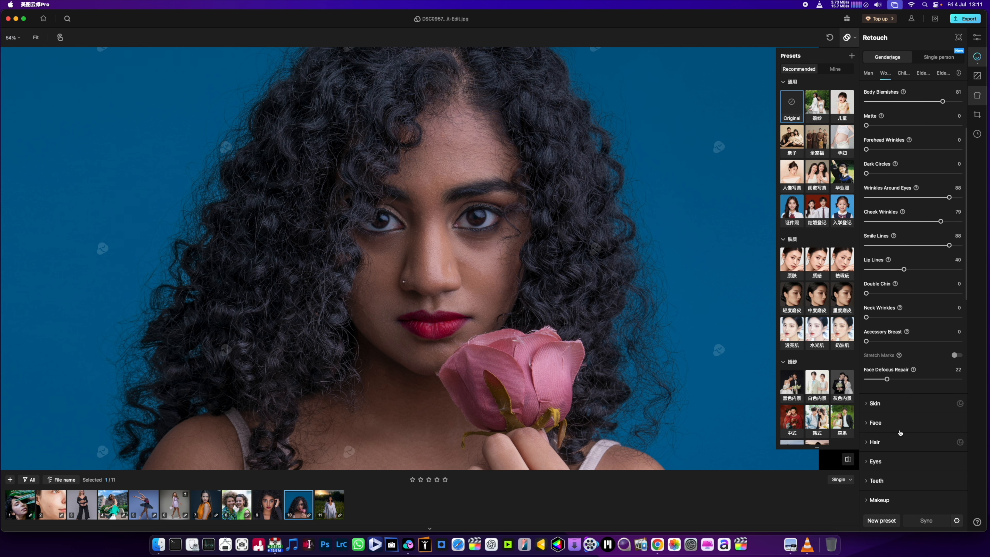
left_click(875, 403)
scroll(897, 406, "down", 5)
scroll(473, 320, "down", 3)
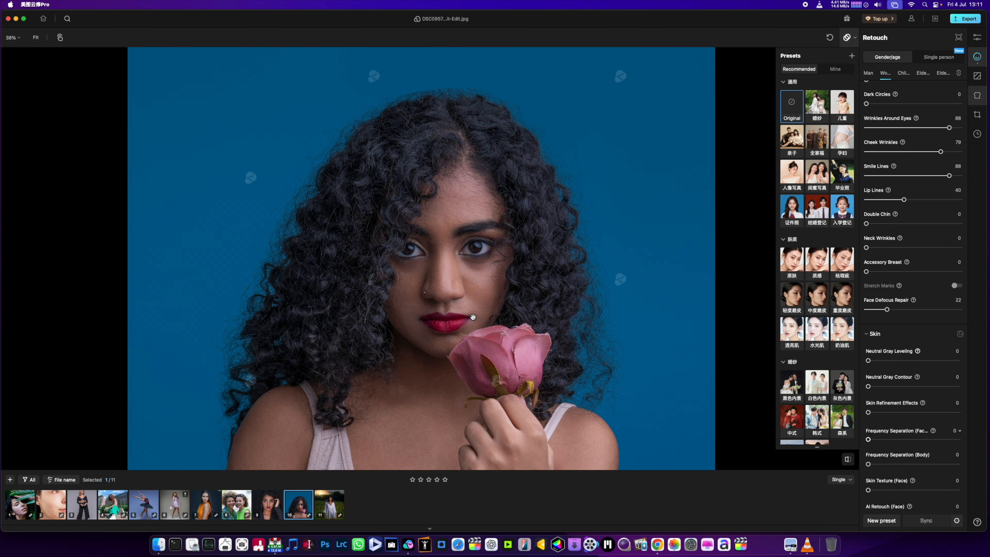
scroll(448, 315, "up", 2)
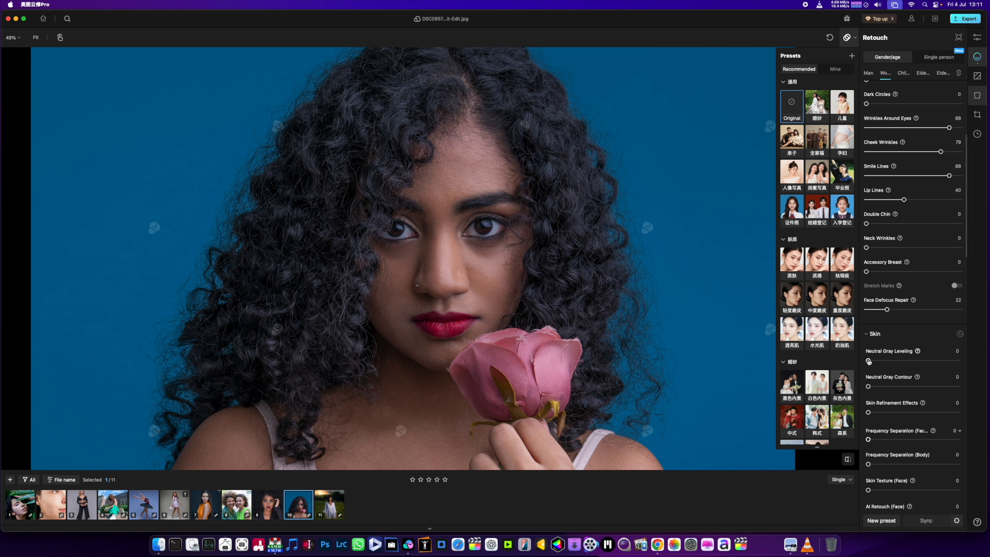
left_click_drag(868, 361, 936, 365)
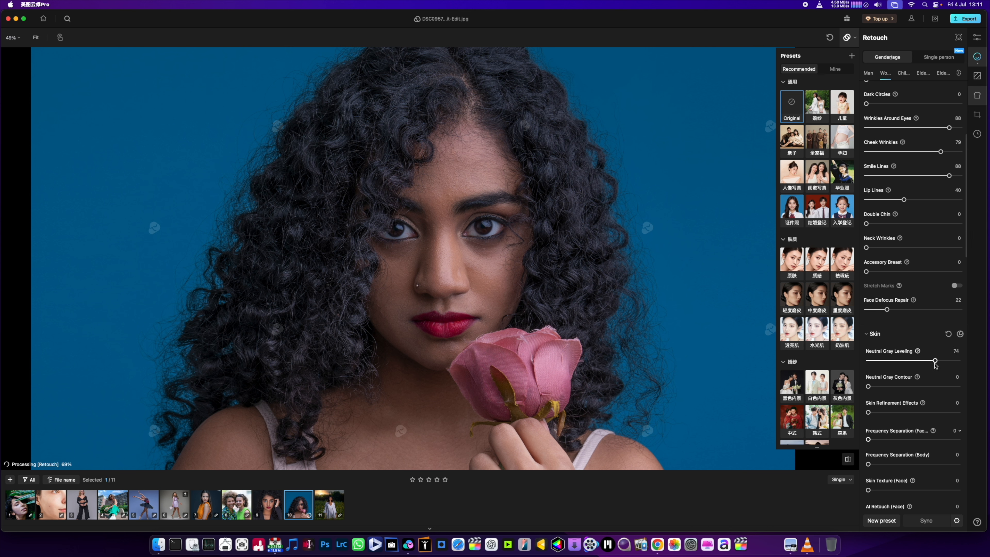
Compare the portrait before and after retouching to check the effect of the skin leveling
left_click(849, 459)
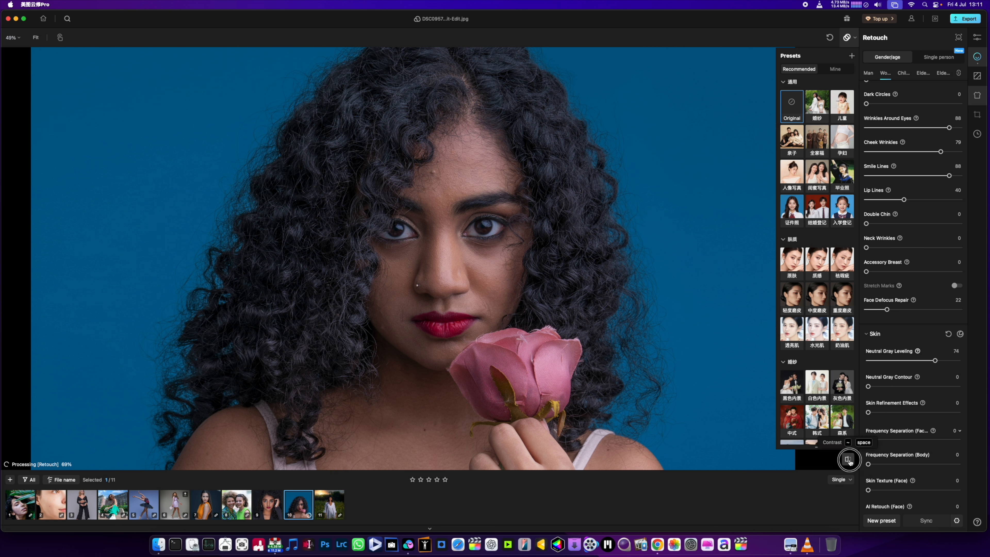
left_click(849, 459)
left_click(849, 459)
left_click(849, 459)
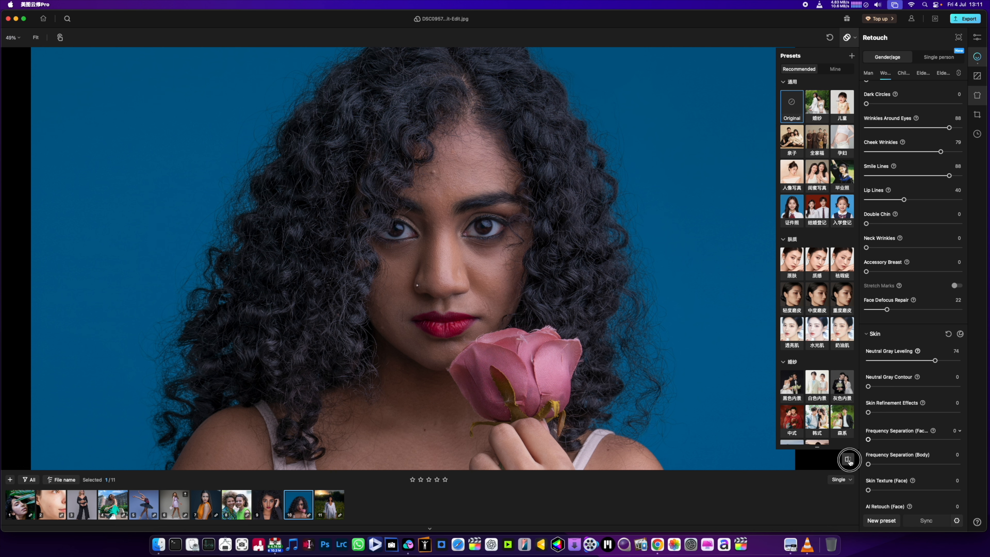
left_click(849, 460)
left_click(849, 460)
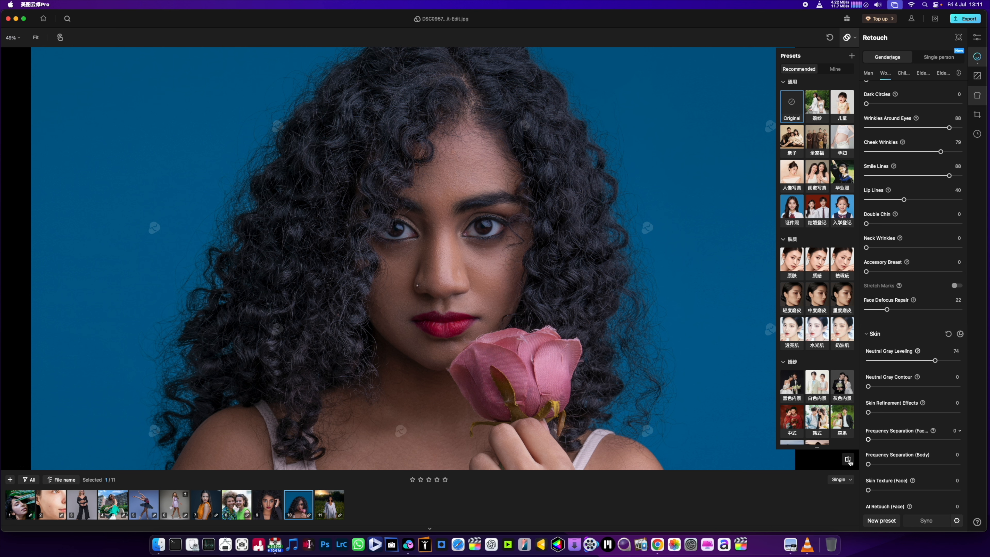
Set Neutral Gray Leveling to 47, Neutral Gray Contour to 82 and Skin Refinement Effects to 30 for the portrait
left_click_drag(935, 361, 911, 361)
left_click_drag(868, 386, 943, 387)
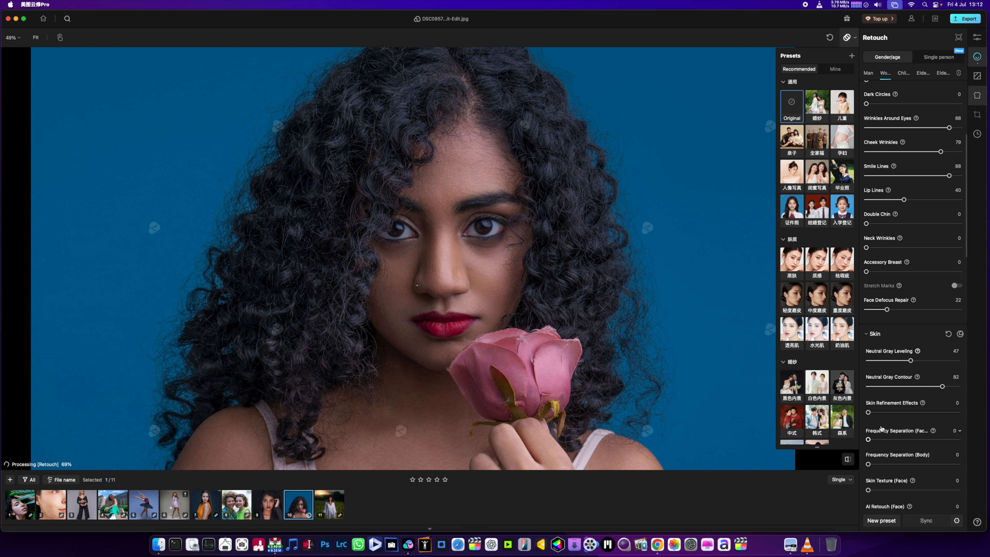
left_click_drag(869, 413, 896, 413)
scroll(498, 334, "up", 3)
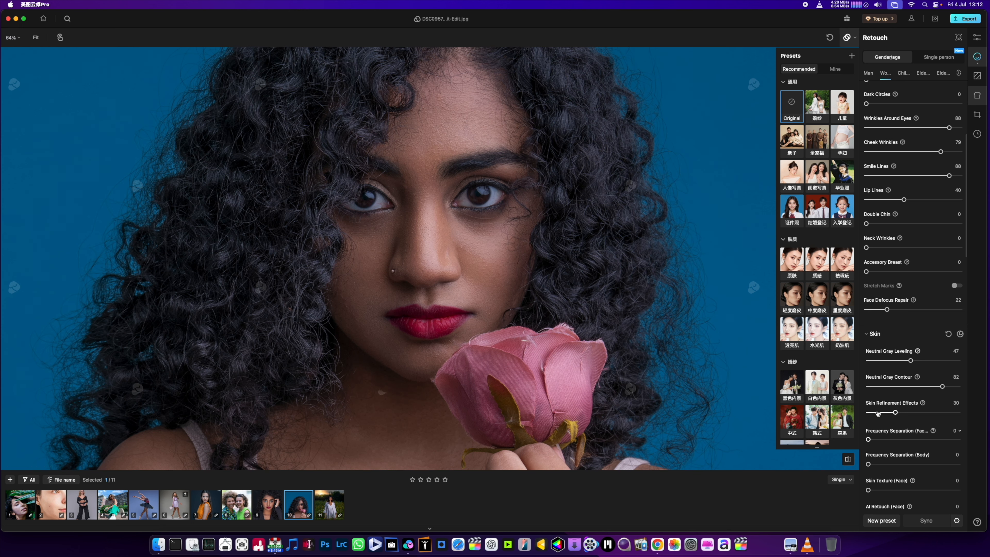
Set Frequency Separation (Face) to 36 and Skin Texture (Face) to 15 in the Skin settings
scroll(908, 420, "down", 3)
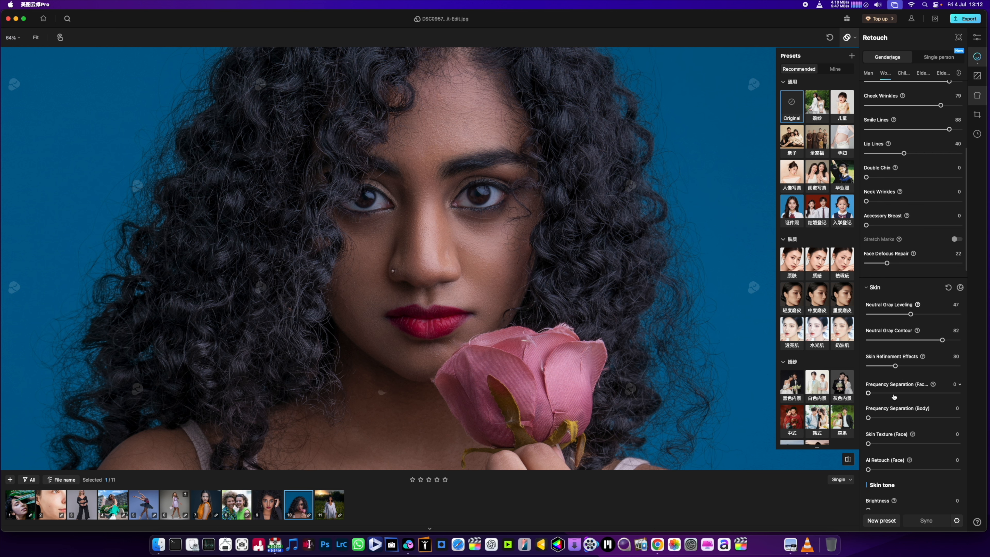
left_click_drag(869, 394, 916, 395)
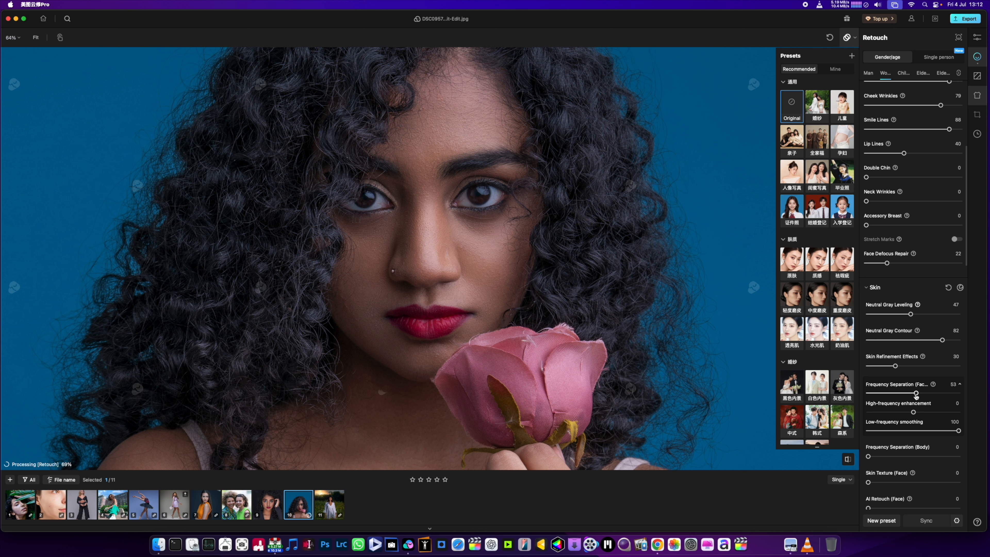
left_click_drag(916, 394, 902, 396)
scroll(901, 401, "down", 3)
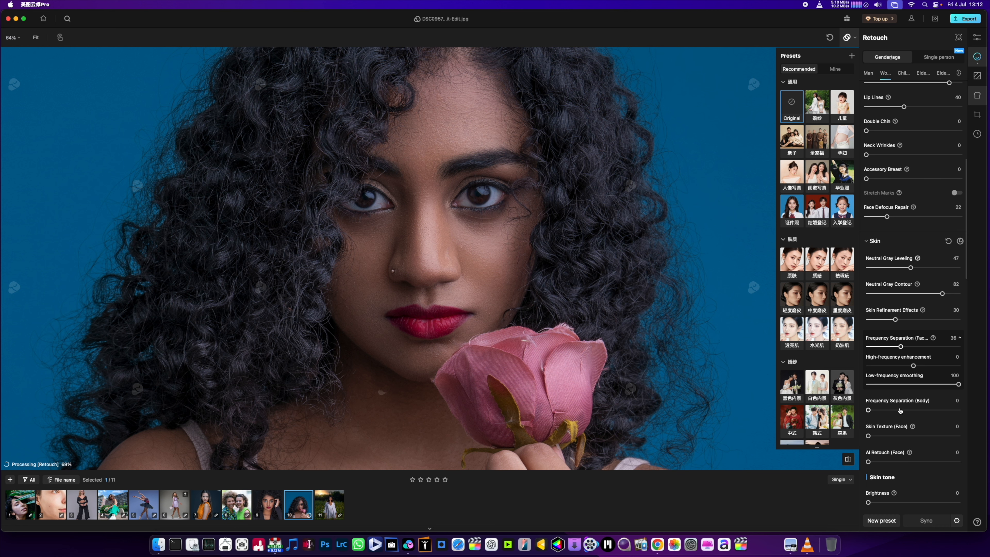
scroll(900, 410, "down", 3)
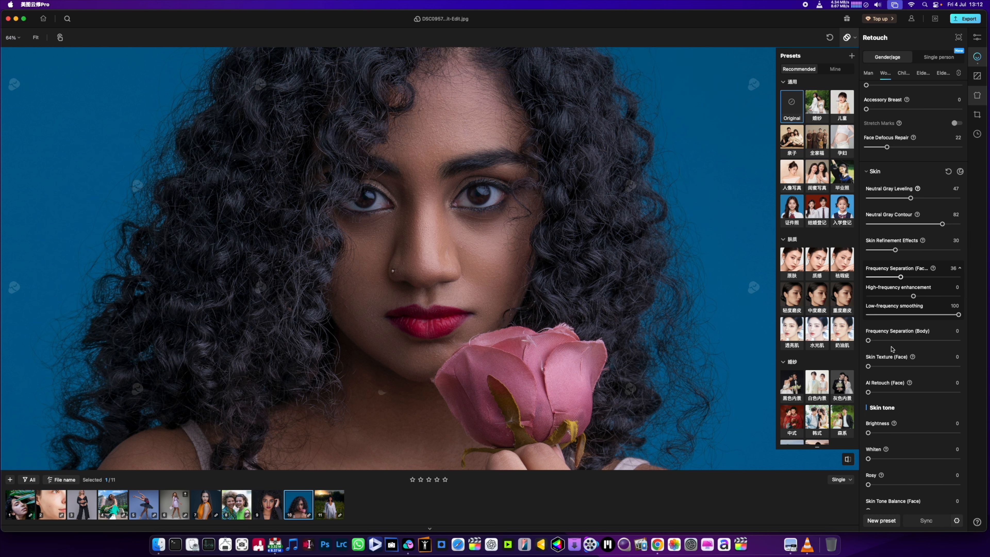
left_click_drag(869, 367, 882, 367)
Try AI Retouch (Face) at 97 and 56 on the portrait, and return it to 0
left_click_drag(868, 391, 956, 392)
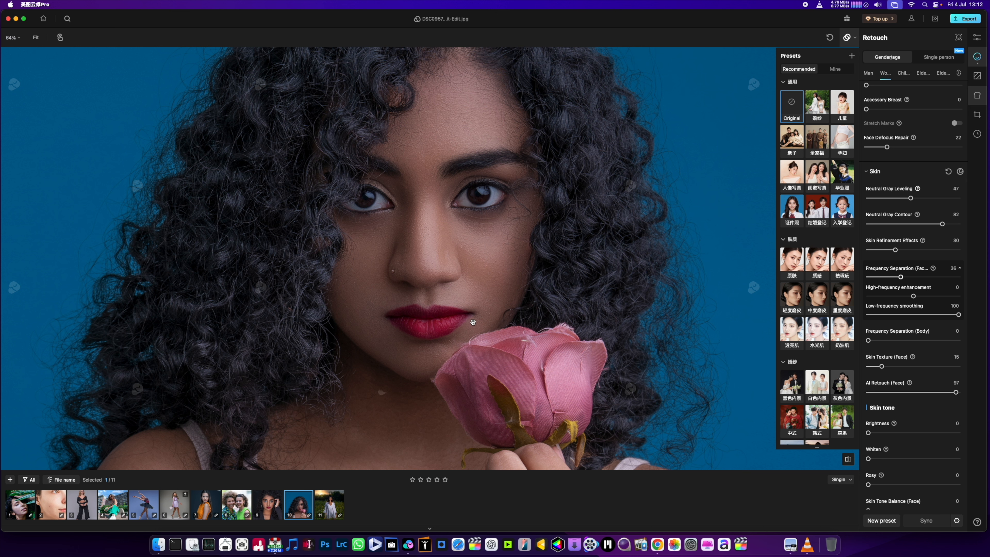
left_click_drag(956, 395, 919, 395)
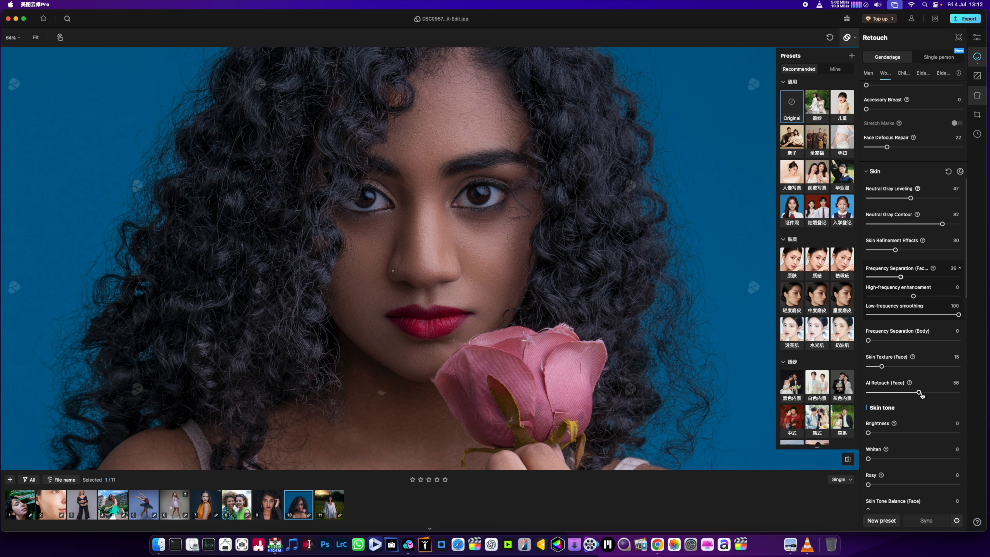
left_click_drag(921, 395, 861, 397)
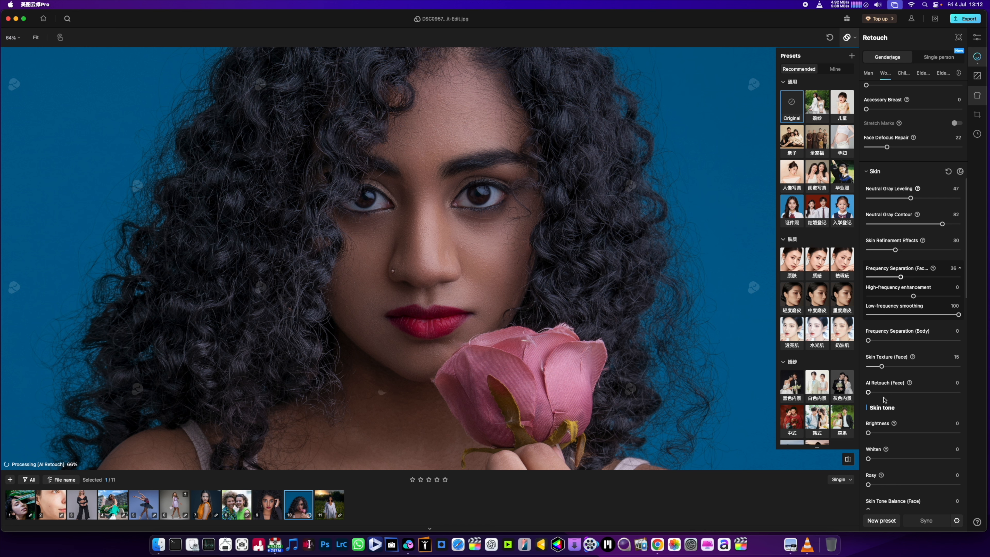
Set Skin Tone Balance (Face) to 34 and Skin Tone Balance (Multiple) to 23 for the portrait
scroll(885, 400, "down", 3)
scroll(906, 375, "down", 2)
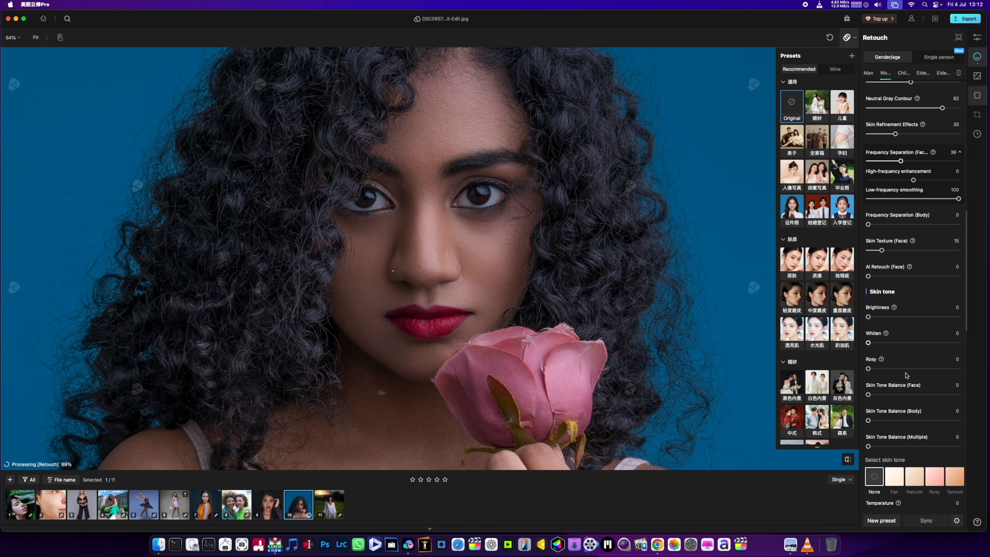
scroll(630, 341, "down", 3)
scroll(630, 341, "up", 1)
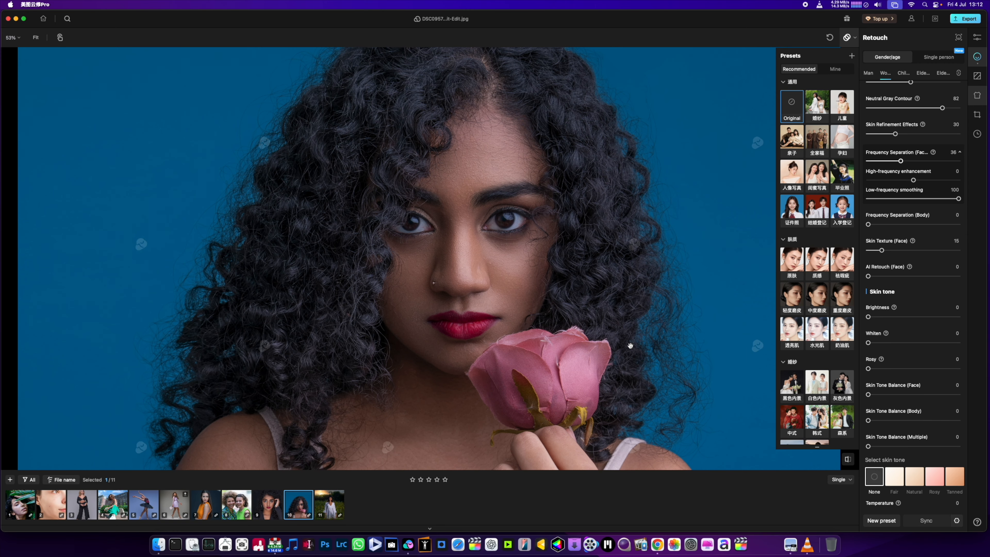
scroll(624, 344, "up", 1)
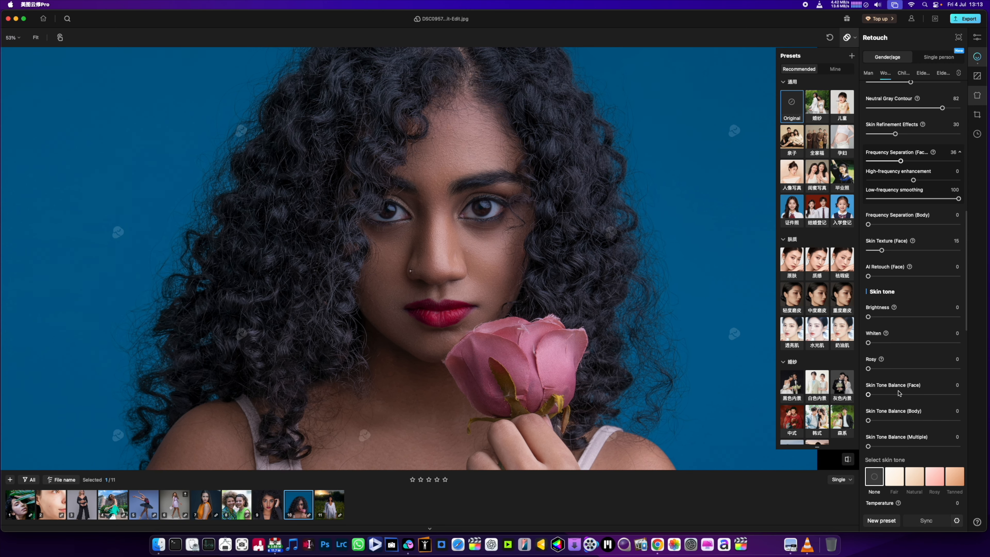
scroll(898, 393, "down", 2)
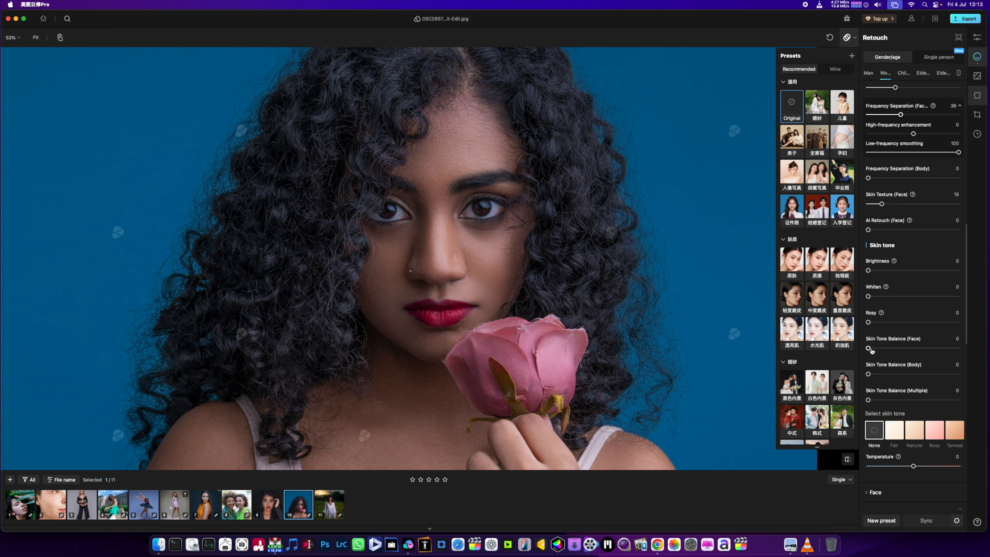
left_click_drag(871, 351, 891, 350)
left_click_drag(890, 351, 900, 352)
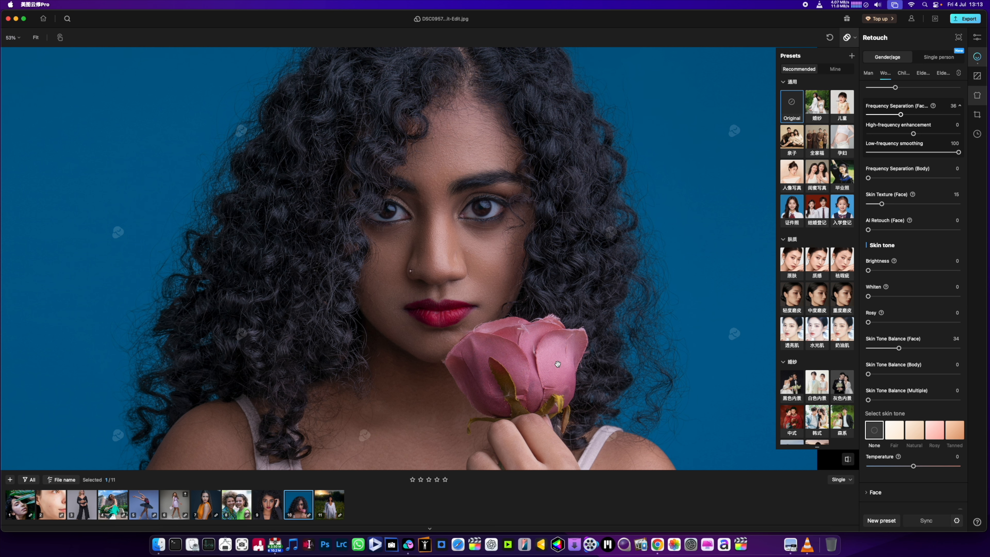
scroll(557, 364, "down", 2)
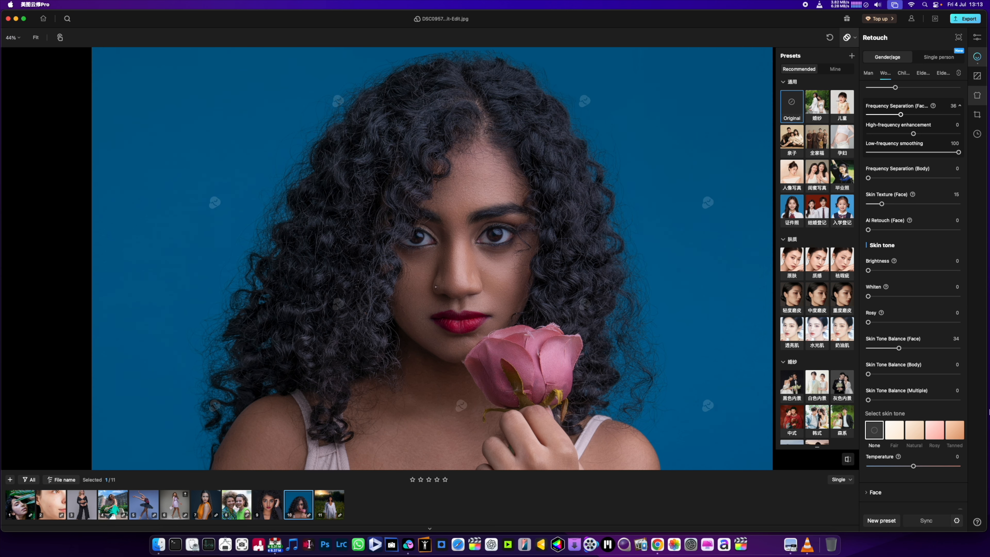
left_click_drag(870, 400, 889, 400)
Try the face's 3D Reshape Vertical Movement at 37, and set it to -38
scroll(921, 379, "down", 5)
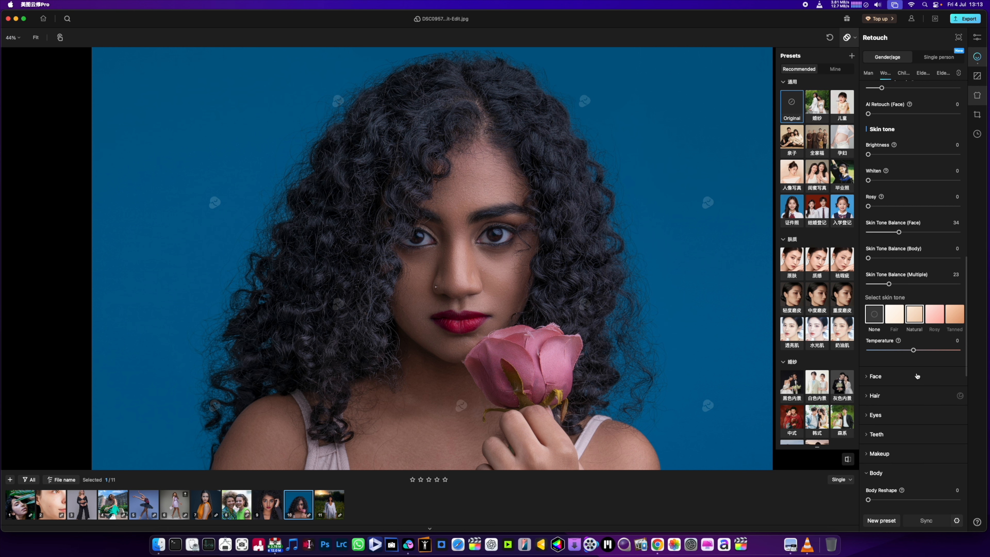
left_click(917, 376)
scroll(937, 374, "down", 3)
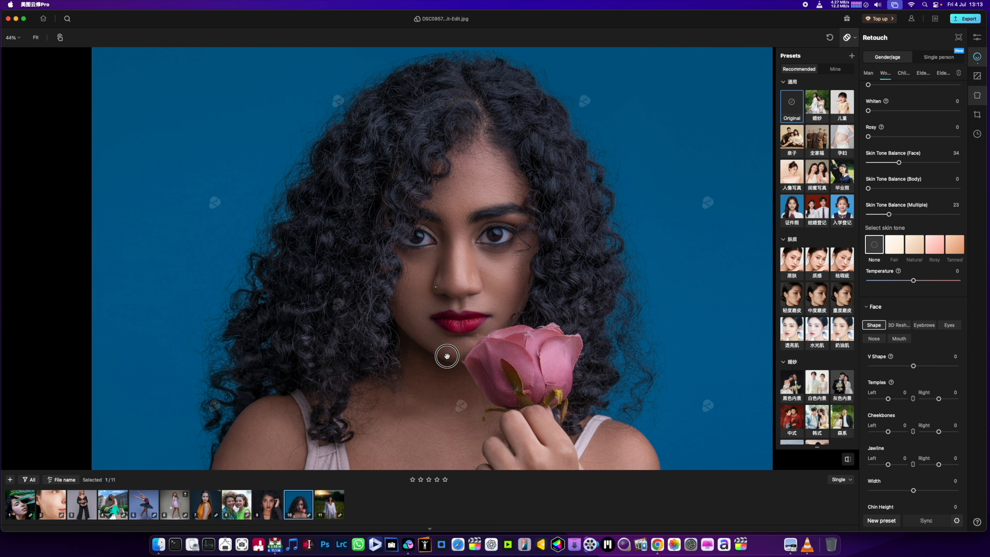
scroll(448, 350, "down", 5)
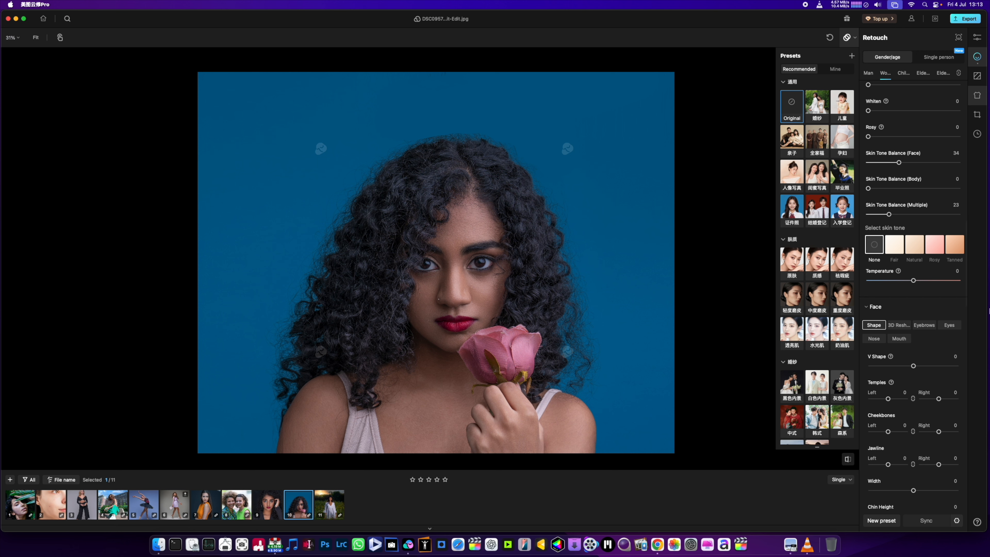
left_click(899, 326)
left_click_drag(913, 364, 931, 369)
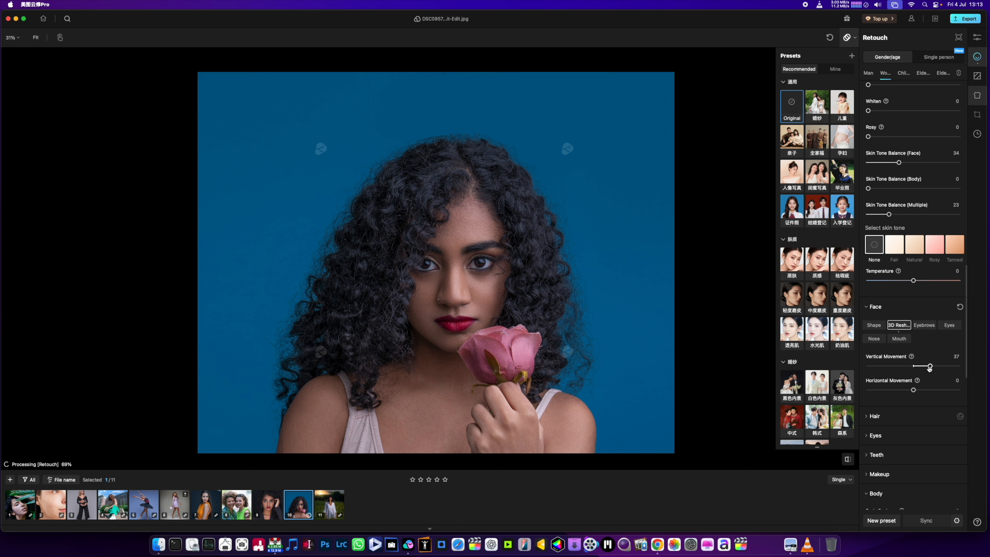
mouse_move(930, 368)
left_mouse_down()
mouse_move(863, 368)
mouse_move(897, 371)
left_mouse_up()
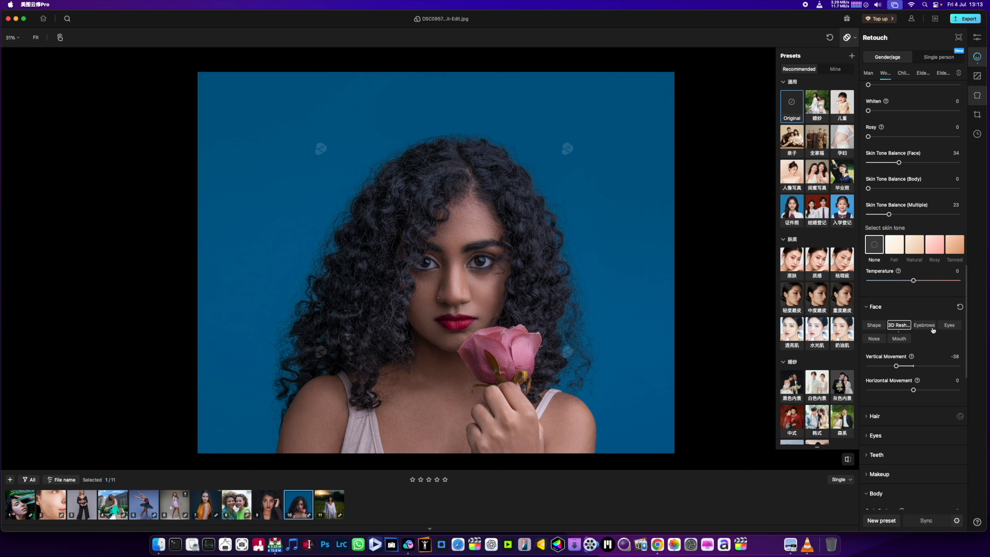
Set the Vertical Movement of the eyes in the Face settings to -8 for the left and -30 for the right
left_click(948, 326)
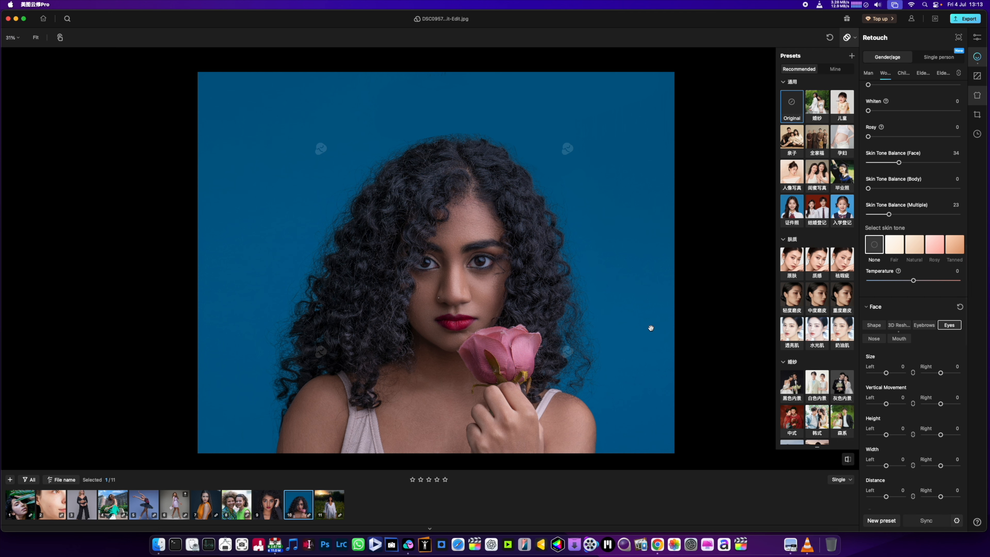
scroll(449, 281, "up", 3)
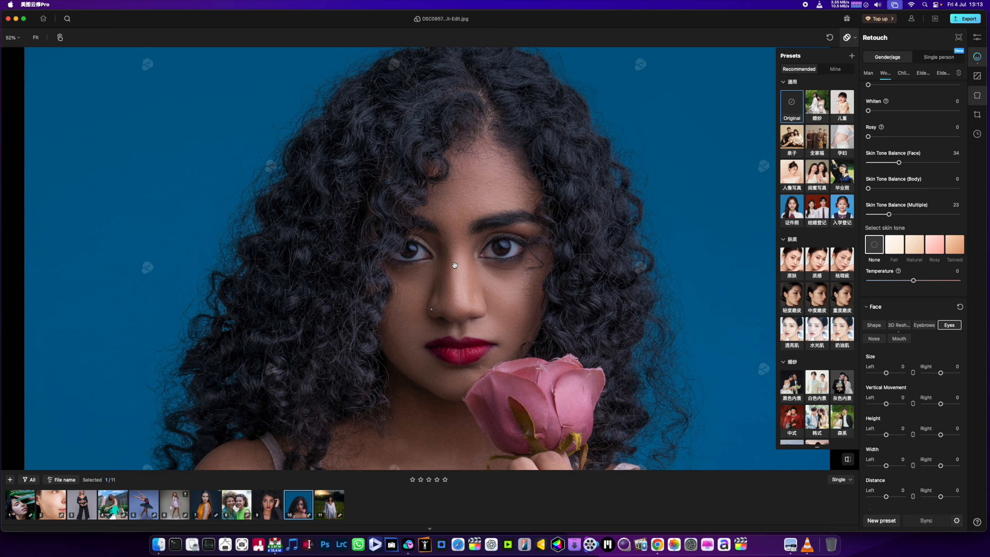
scroll(455, 266, "down", 2)
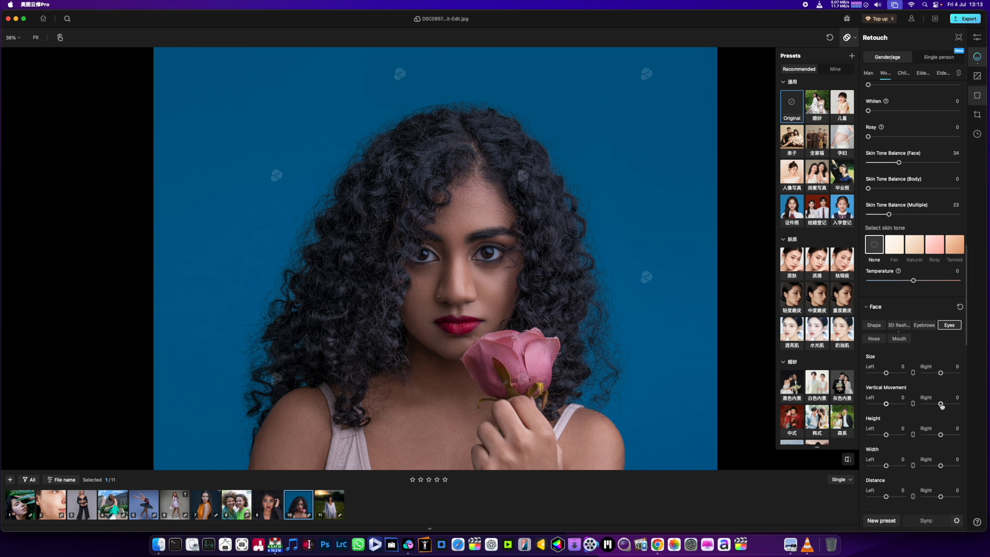
left_click_drag(941, 405, 936, 405)
left_click(913, 404)
Look through the remaining eye reshaping options, and set the face shape's V Shape to 26
scroll(892, 418, "down", 5)
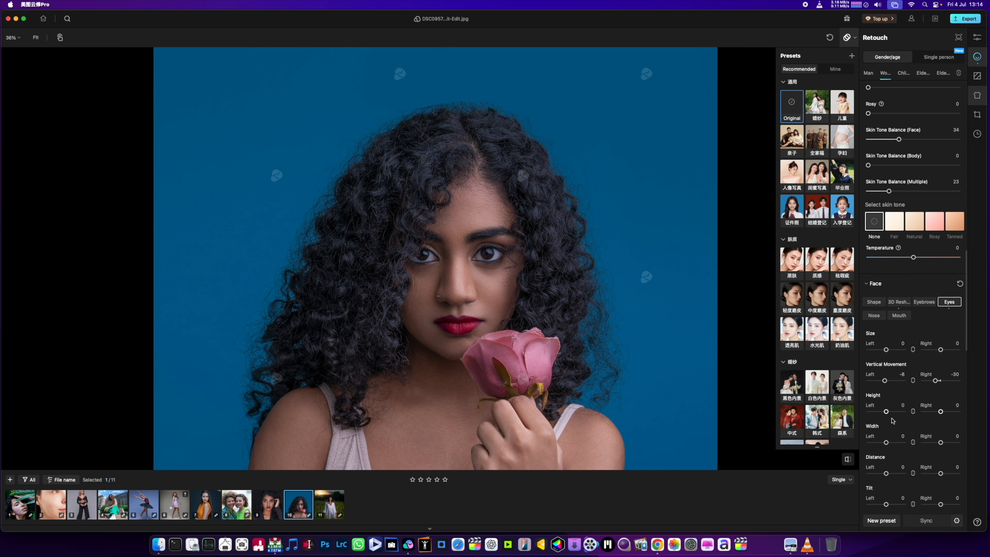
scroll(892, 431, "down", 2)
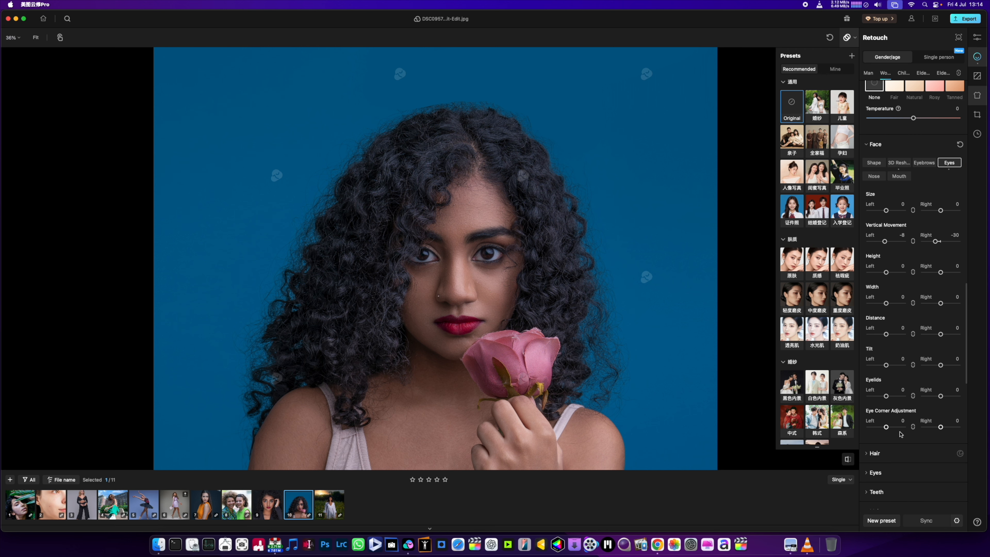
scroll(897, 334, "up", 1)
scroll(898, 335, "up", 2)
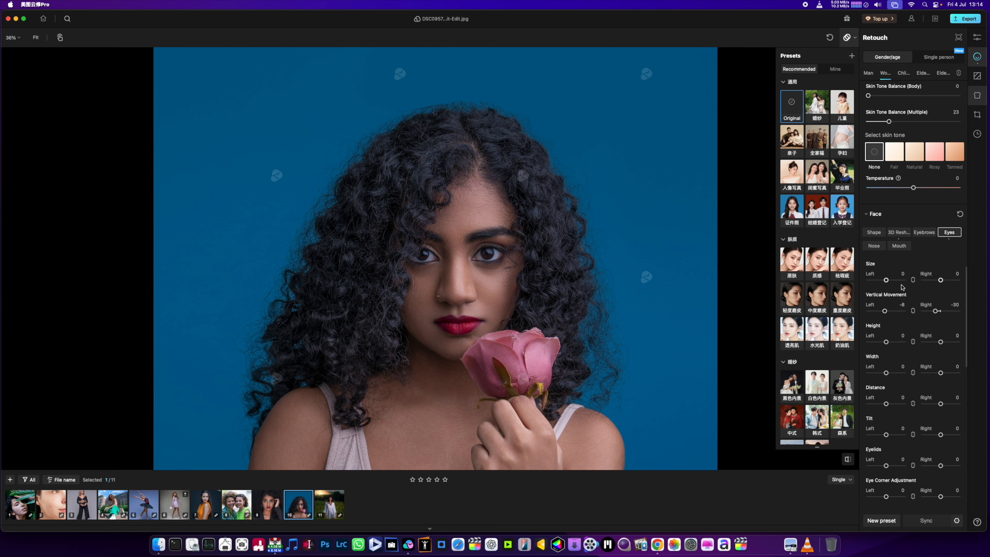
left_click(871, 232)
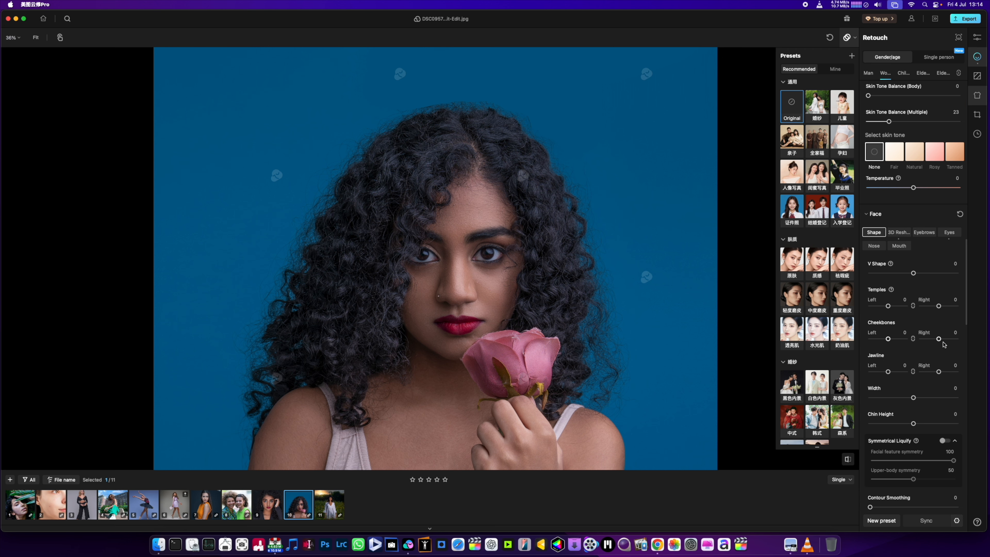
scroll(934, 359, "up", 2)
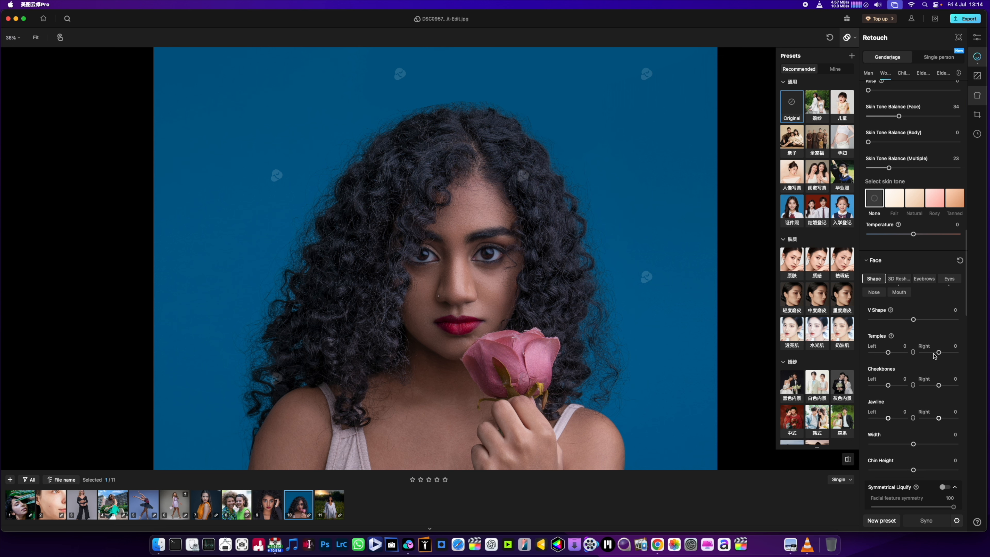
left_click(914, 321)
left_click_drag(915, 320, 928, 321)
left_click_drag(929, 320, 925, 320)
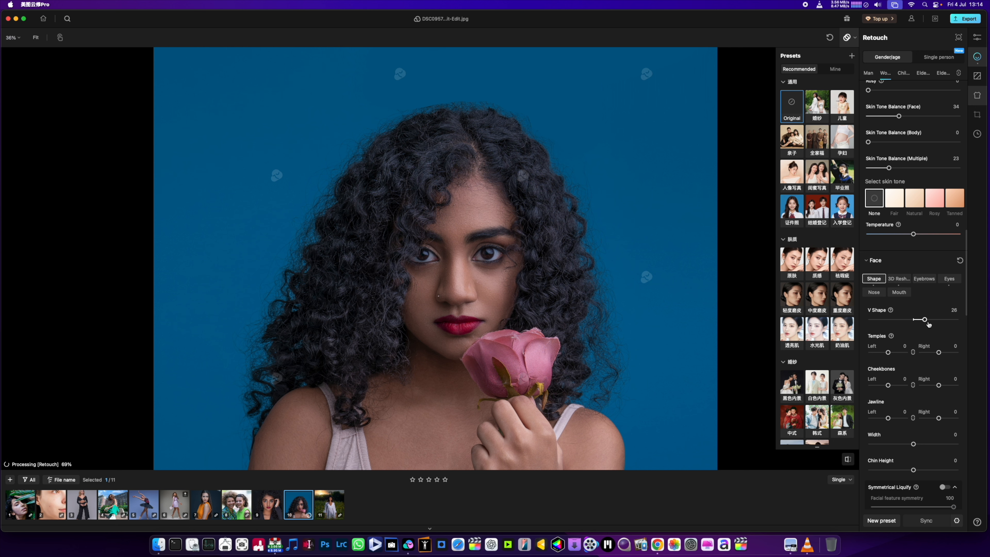
Turn on Symmetrical Liquify in the face shape settings of the portrait
scroll(916, 377, "down", 3)
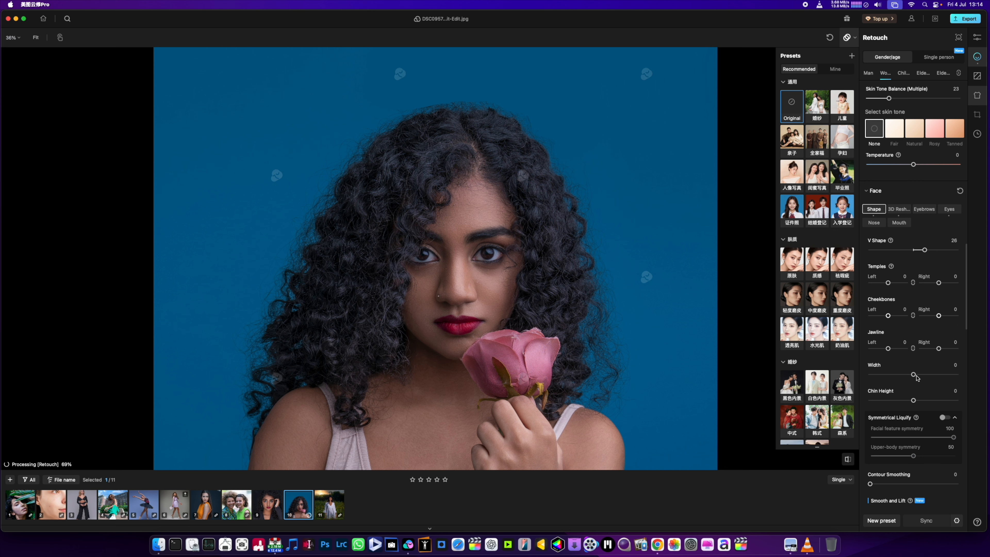
scroll(916, 377, "down", 5)
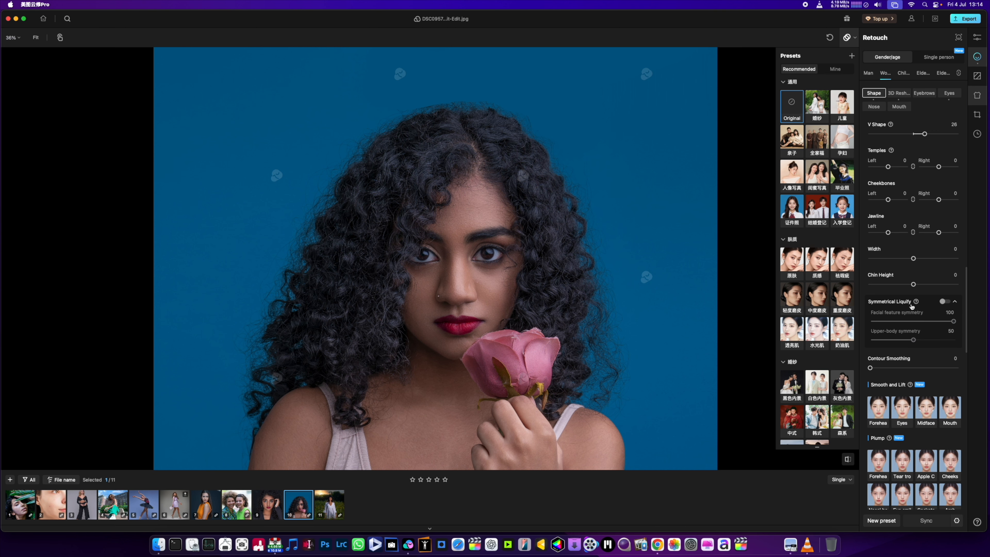
left_click(945, 302)
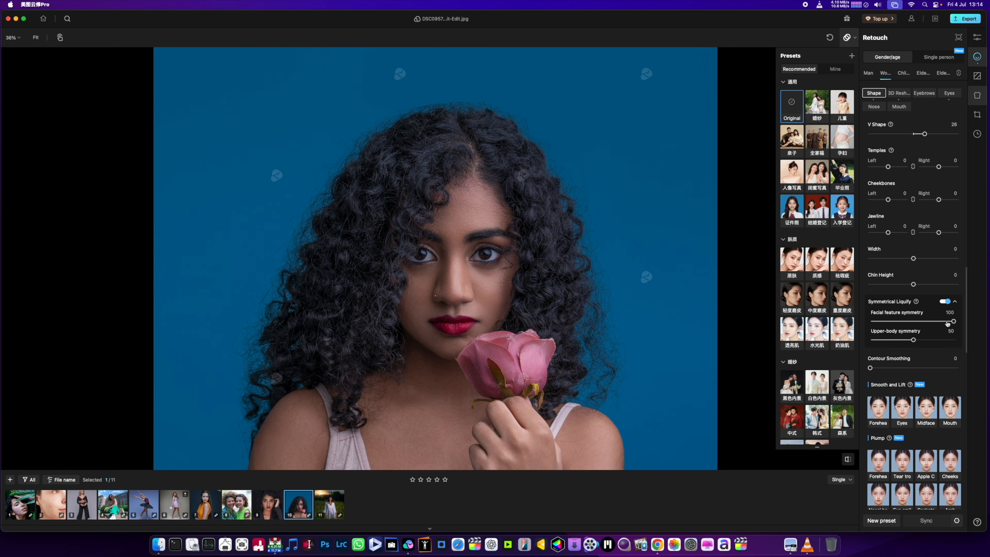
Set the portrait's Facial feature symmetry to 72, and adjust the nose to Size -18 and Nose wings -19
mouse_move(953, 324)
left_mouse_down()
mouse_move(908, 326)
mouse_move(931, 326)
left_mouse_up()
scroll(898, 234, "up", 1)
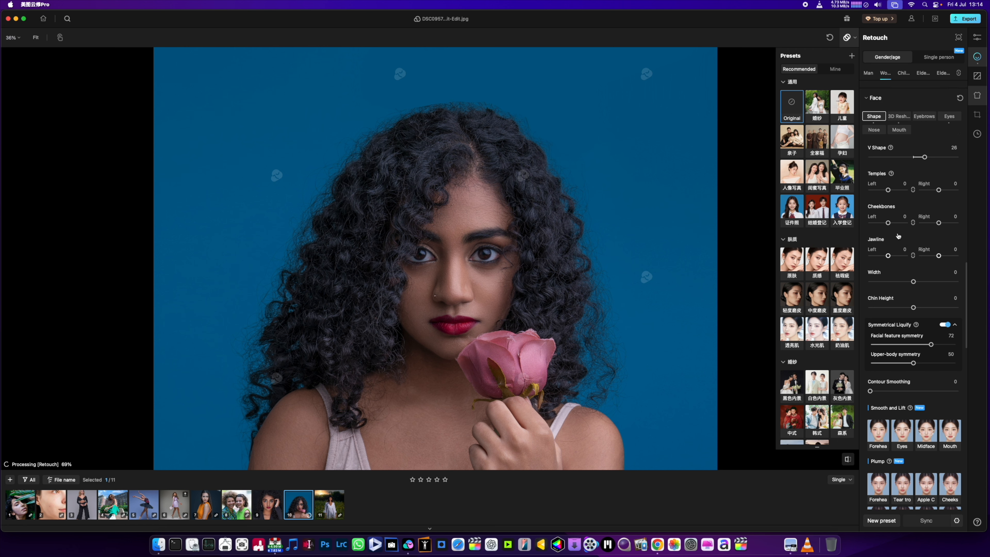
left_click(873, 130)
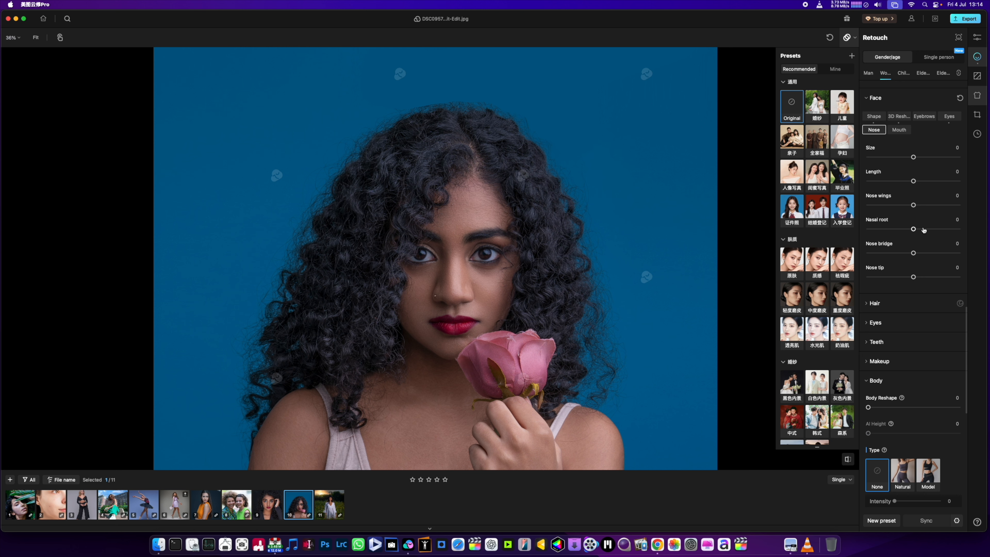
left_click_drag(914, 157, 906, 158)
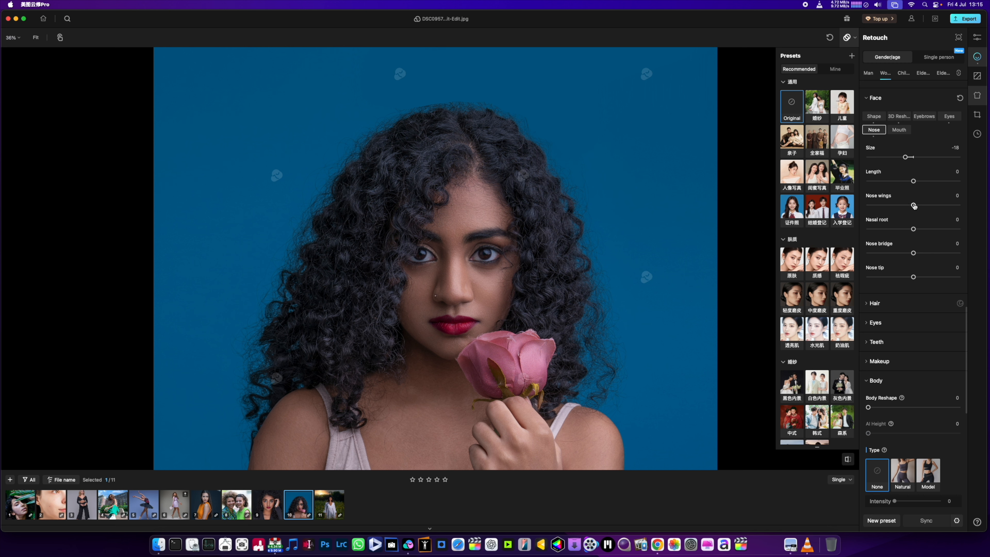
left_click_drag(913, 205, 906, 206)
Check the available Hair adjustments, and set the Brighten value of the eyes to 41 for both left and right
left_click(869, 304)
scroll(870, 296, "down", 2)
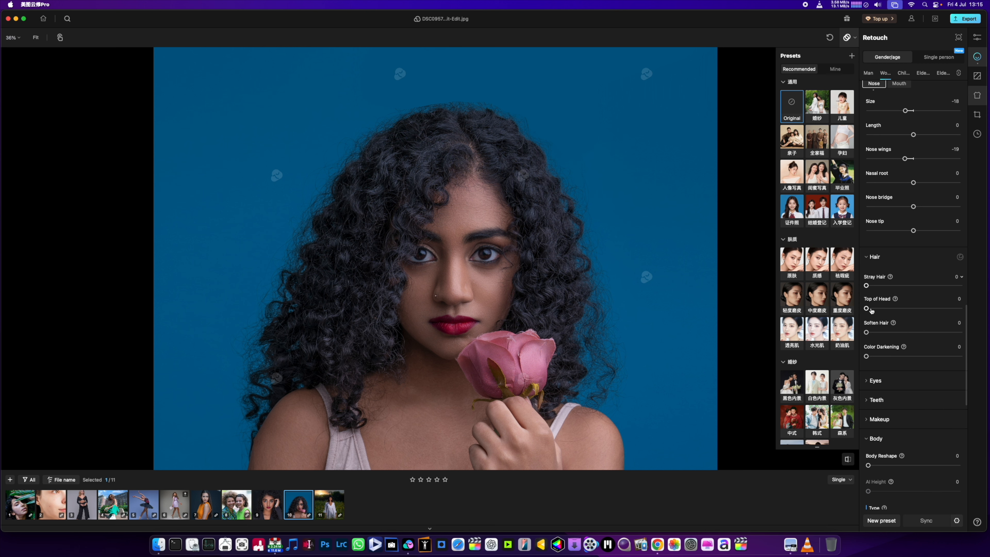
scroll(870, 308, "down", 2)
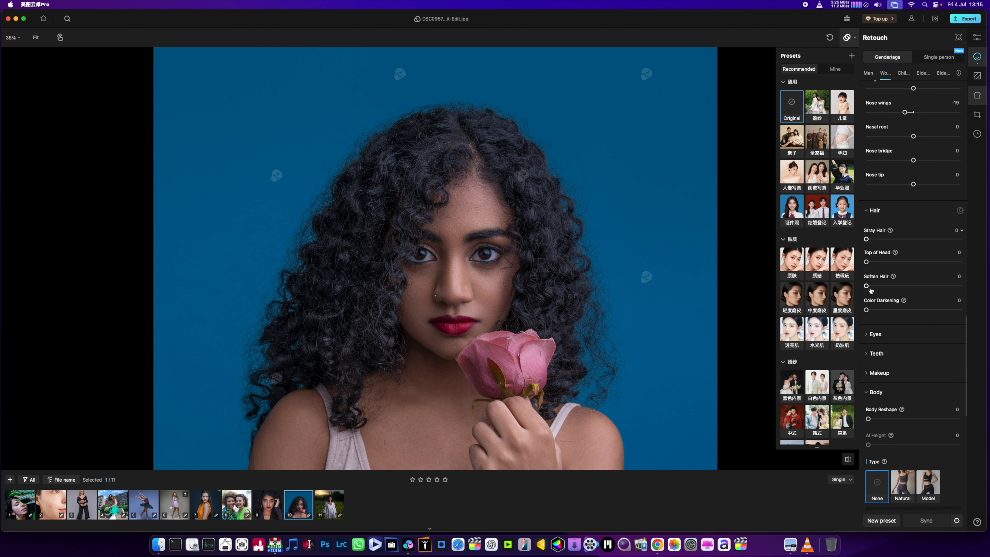
left_click(868, 334)
scroll(922, 332, "down", 2)
left_click_drag(871, 321, 884, 323)
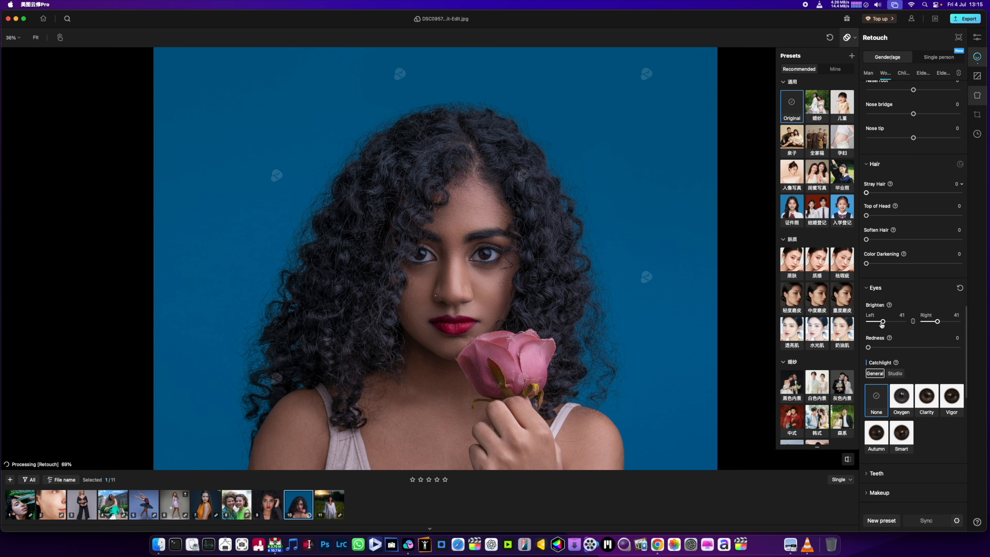
Set the Redness correction of the eyes to 48 and inspect the eyes up close
scroll(447, 270, "up", 2)
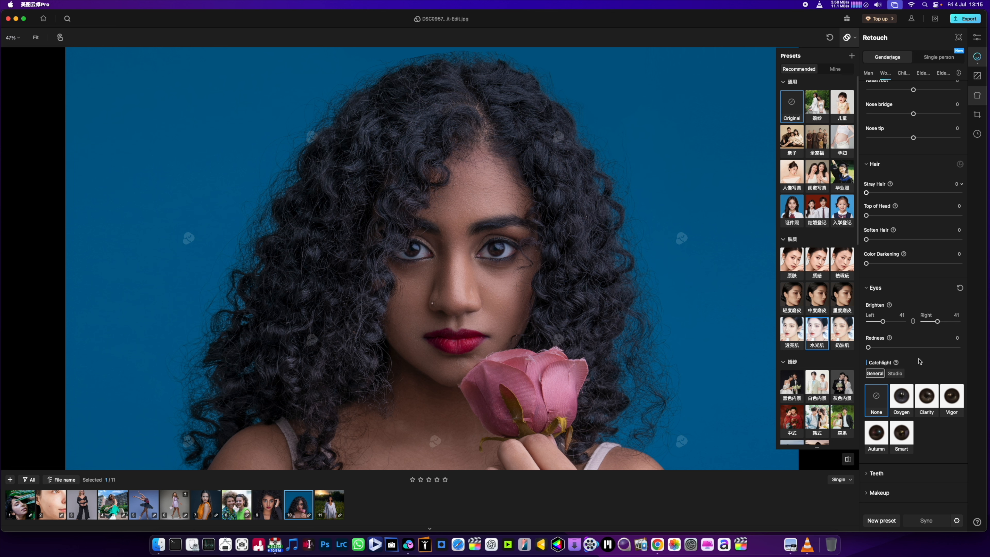
scroll(913, 352, "down", 2)
left_click(872, 324)
left_click_drag(872, 325, 912, 324)
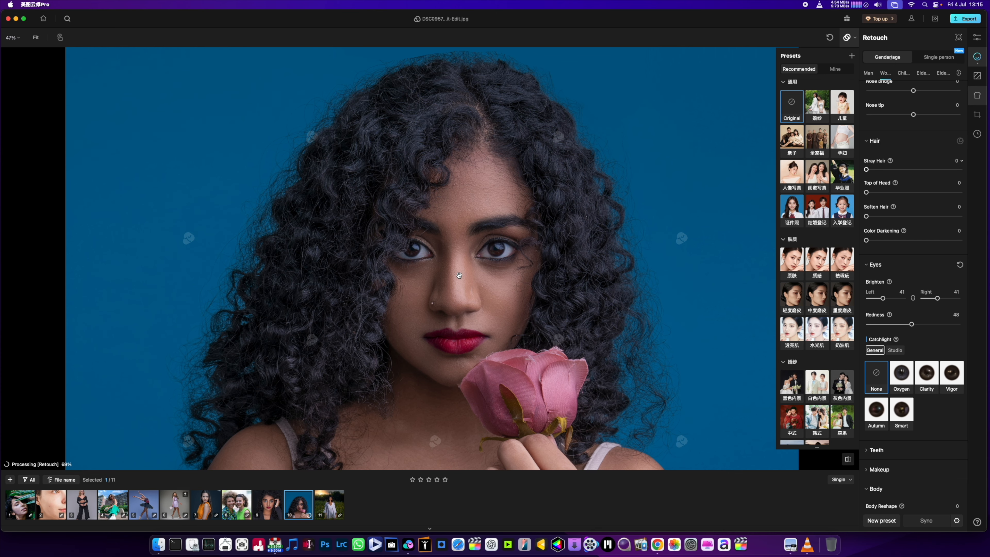
scroll(430, 262, "up", 3)
scroll(399, 243, "down", 2)
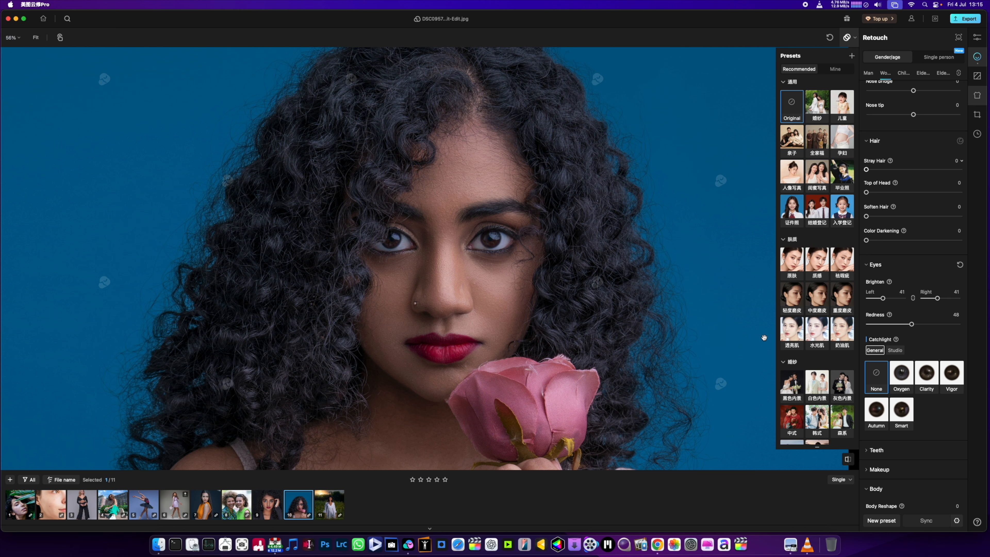
scroll(361, 211, "down", 3)
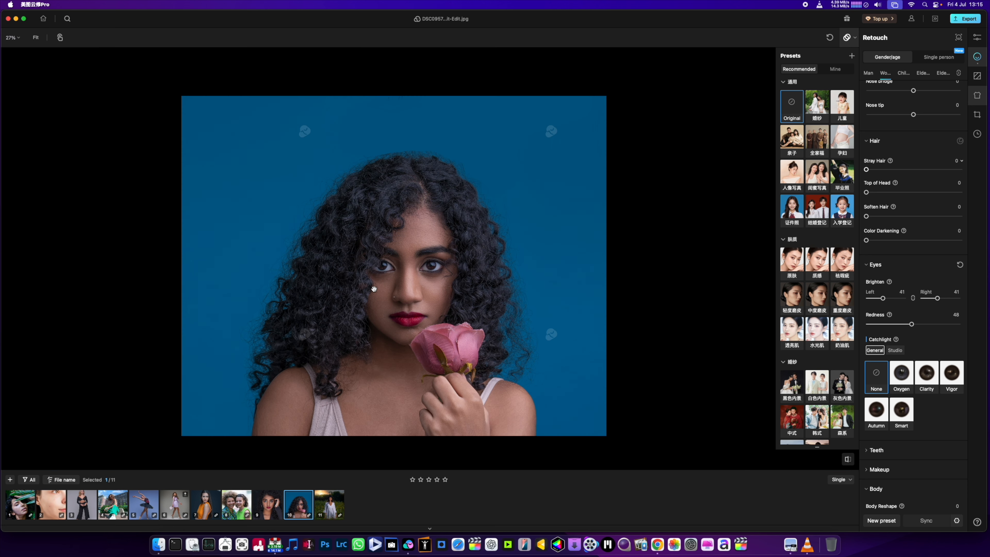
scroll(357, 296, "up", 2)
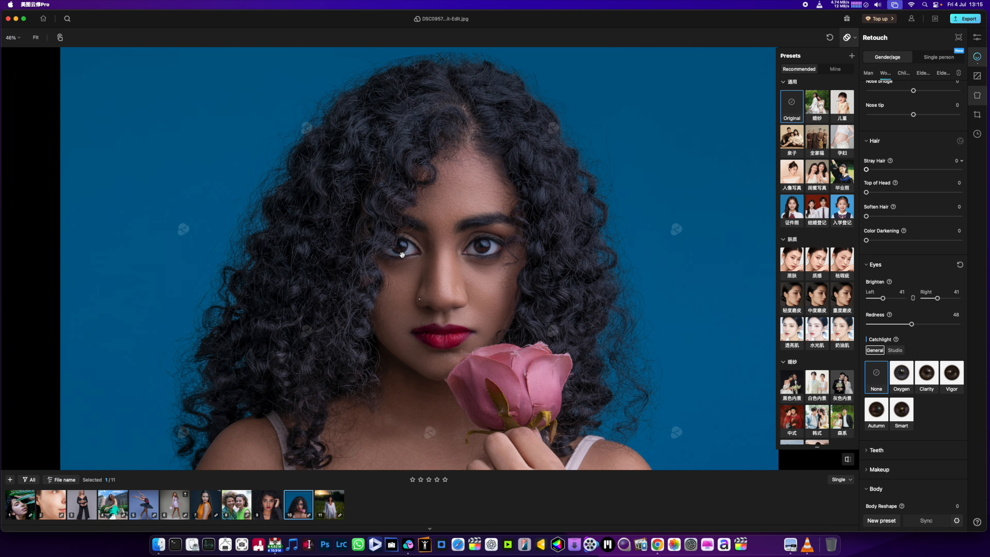
scroll(397, 264, "down", 2)
scroll(394, 269, "up", 1)
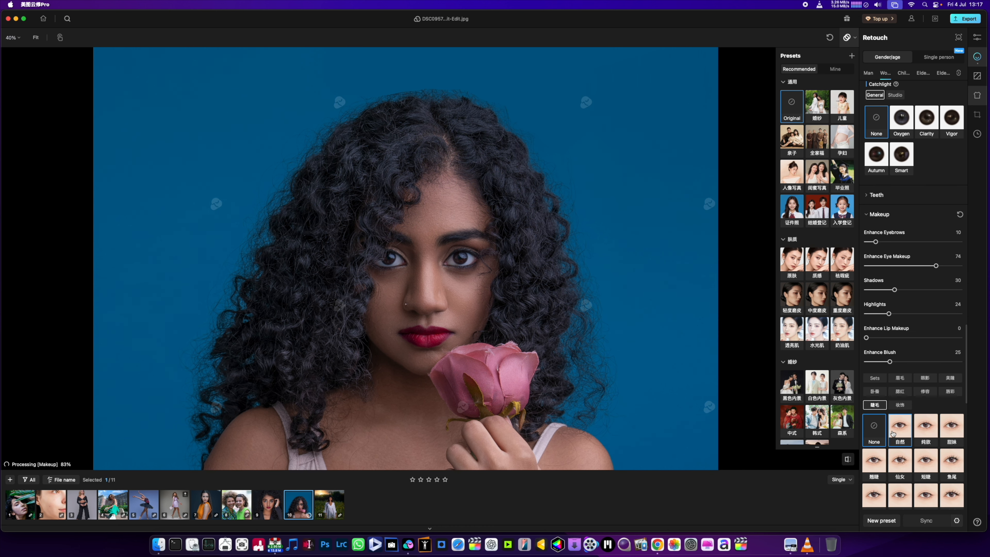
Look through the eyebrow and eyeshadow styles in the Makeup settings
scroll(893, 433, "down", 2)
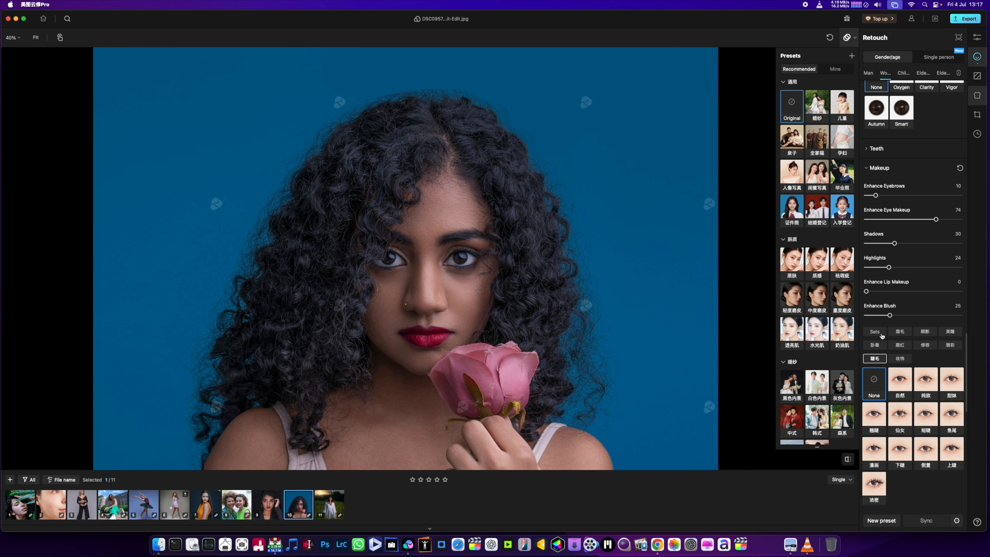
left_click(901, 333)
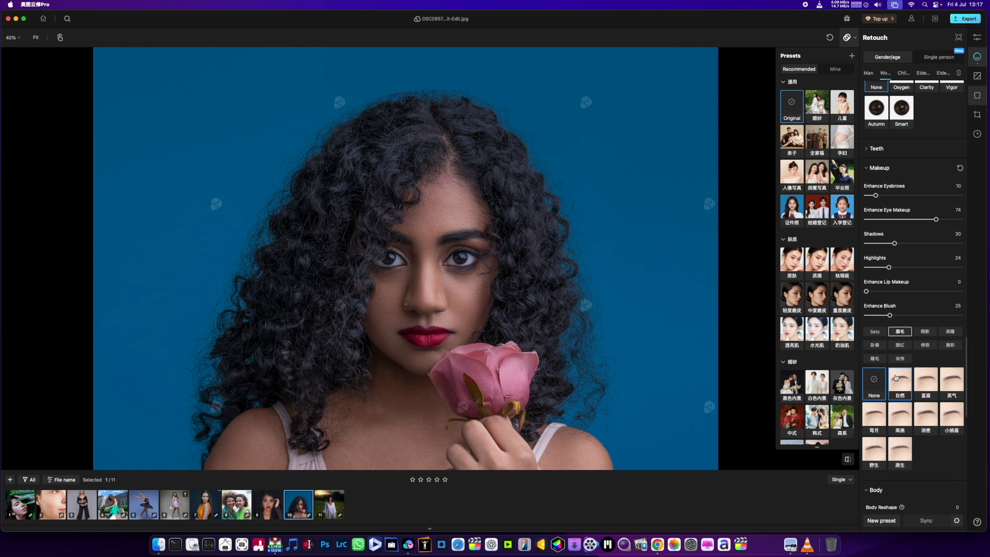
left_click(924, 332)
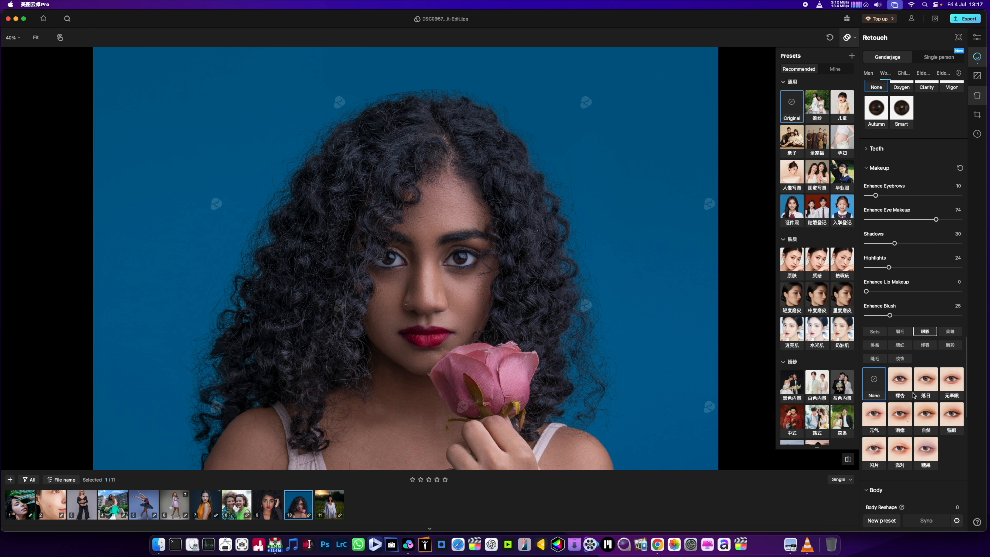
Apply the 红宝石 contact lens color from the 美瞳 makeup styles to the eyes and lower its Intensity
left_click(950, 332)
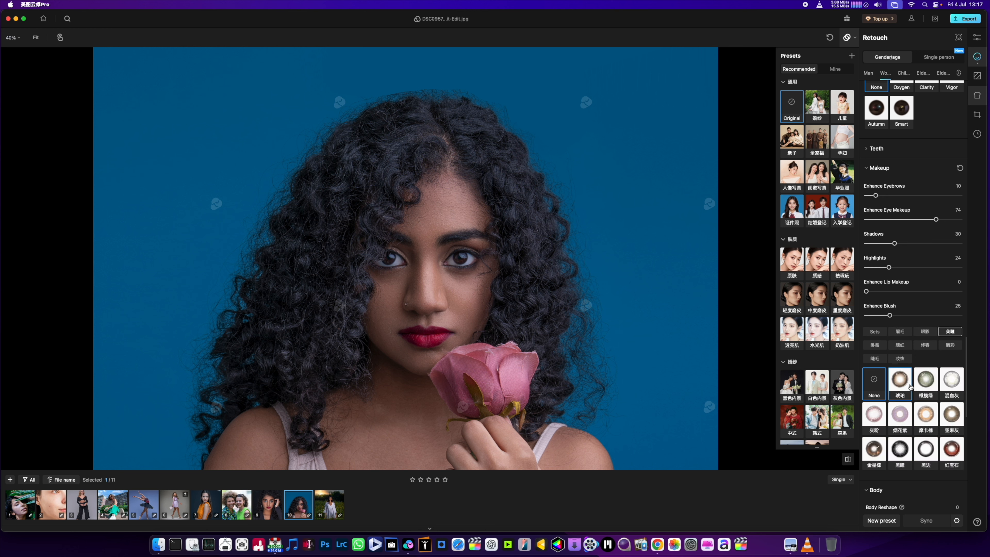
left_click(953, 456)
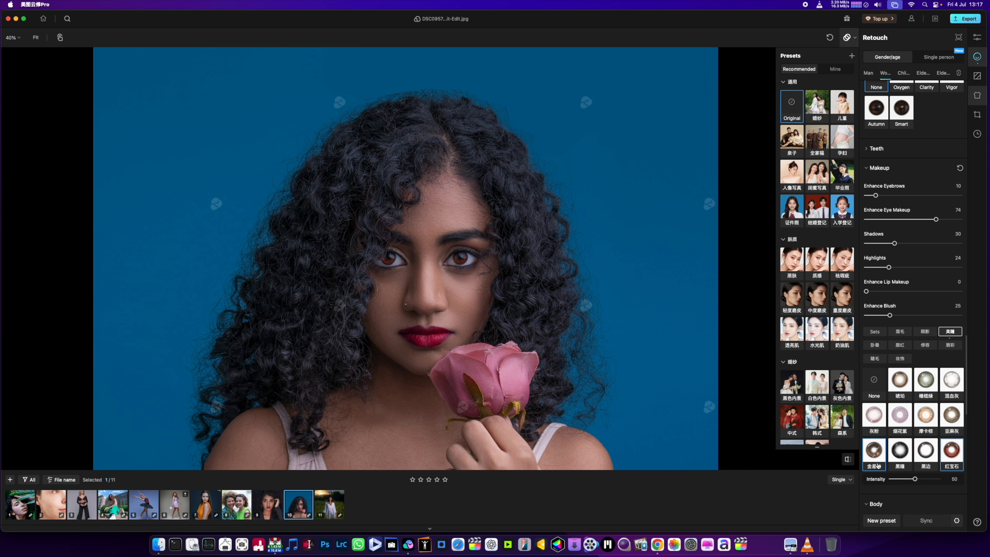
scroll(406, 290, "up", 2)
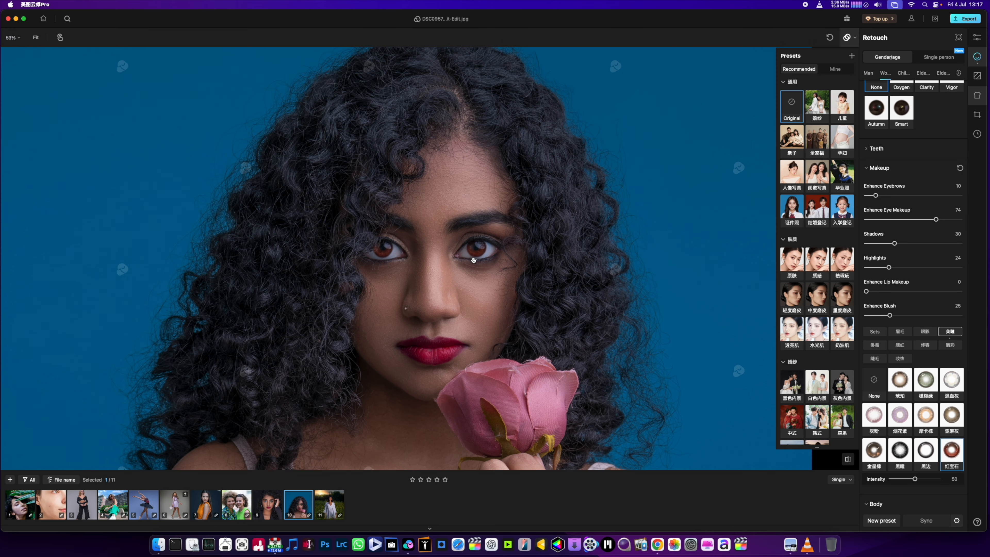
left_click_drag(914, 479, 895, 483)
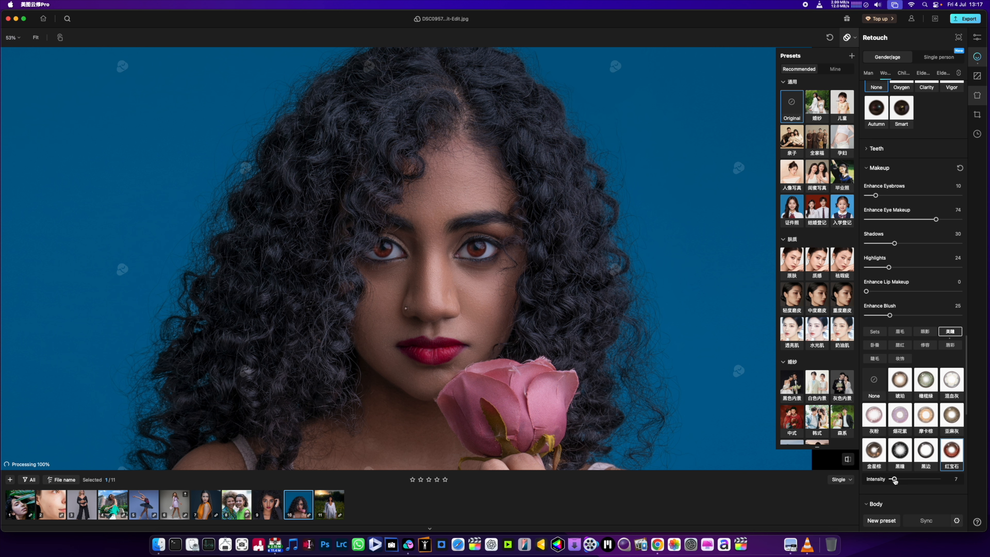
left_click_drag(895, 480, 898, 480)
Look through the under-eye, blush, contouring, lip color, eyelash and decoration styles in the Makeup settings
left_click(875, 348)
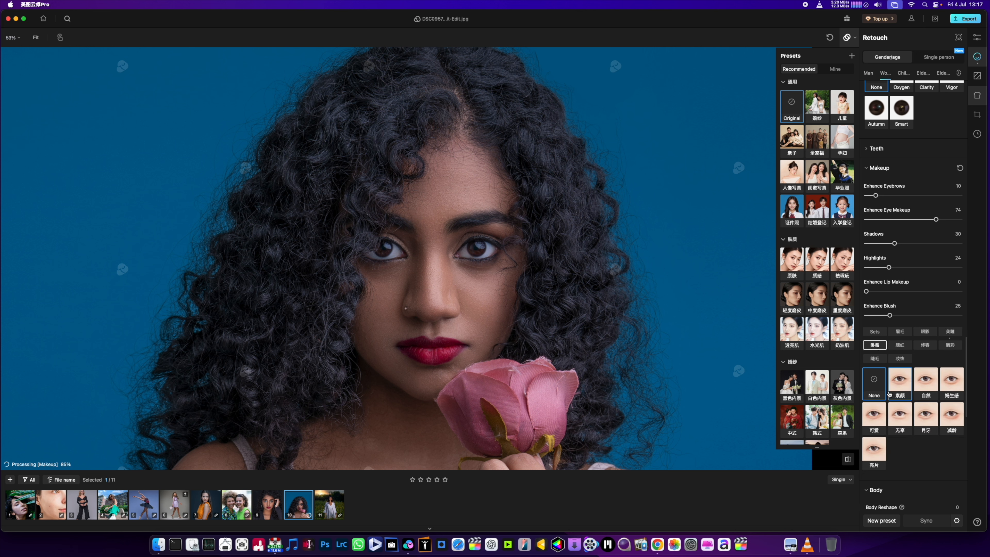
left_click(900, 346)
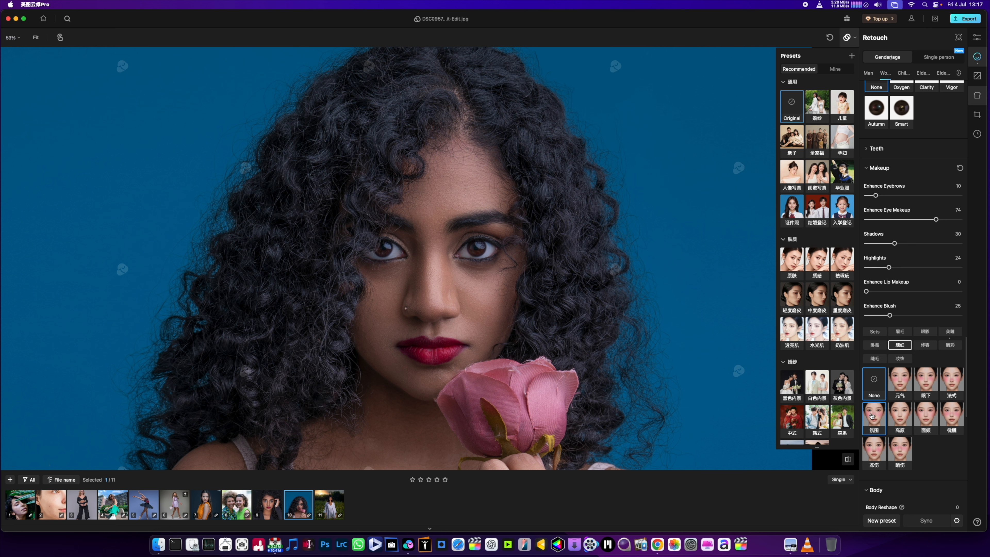
left_click(926, 346)
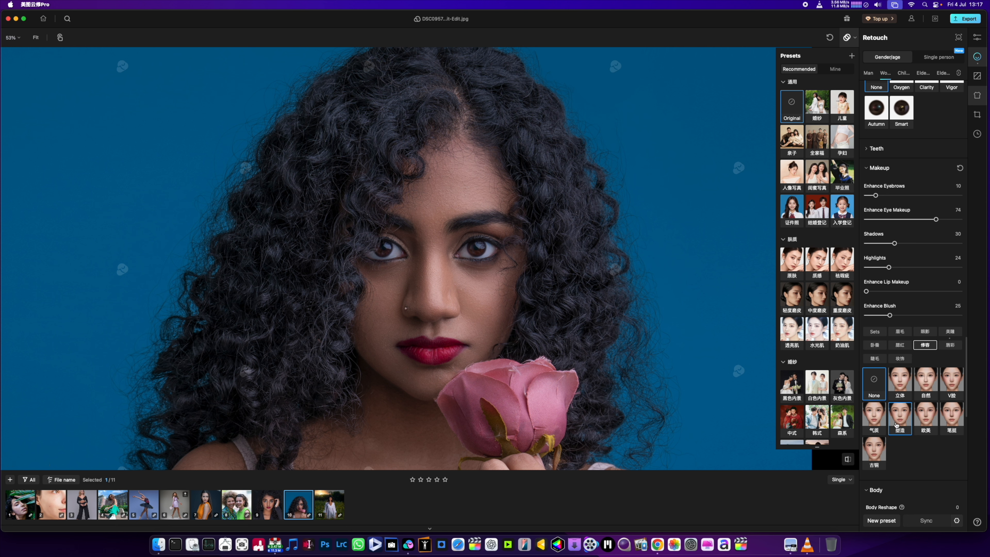
left_click(950, 345)
left_click(875, 358)
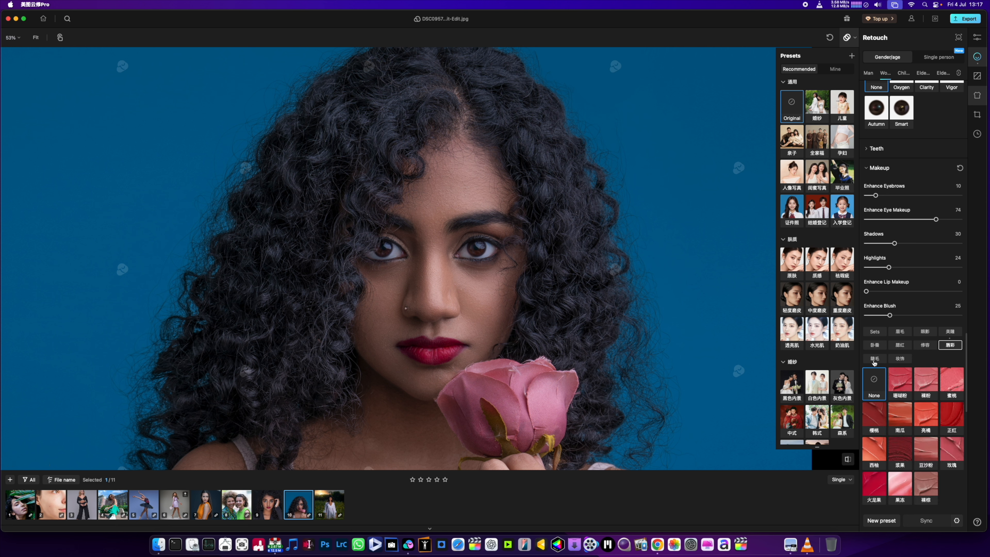
left_click(897, 359)
Apply the 浓密 eyelash style to the portrait with an Intensity of 100
left_click(875, 358)
scroll(877, 363, "down", 5)
left_click(875, 399)
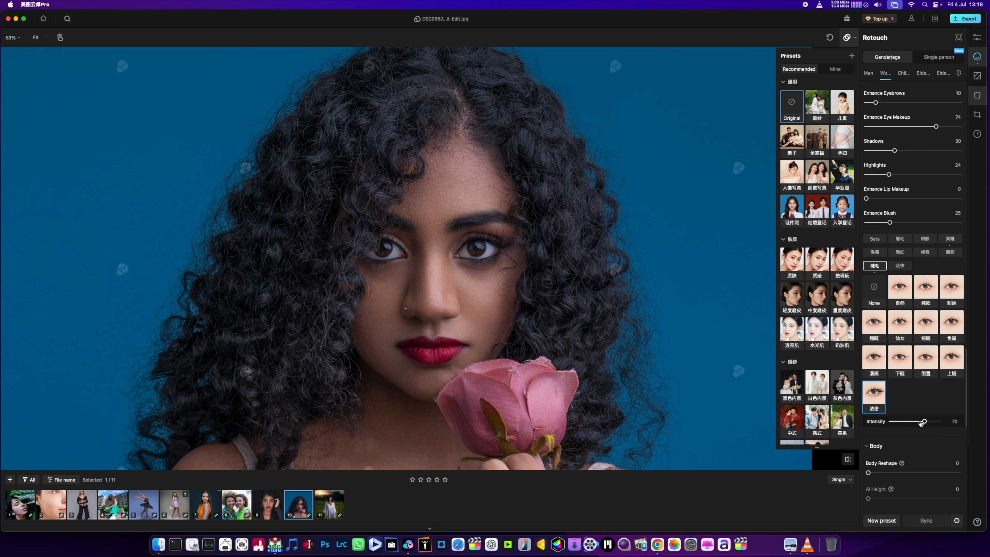
left_click_drag(925, 422, 941, 421)
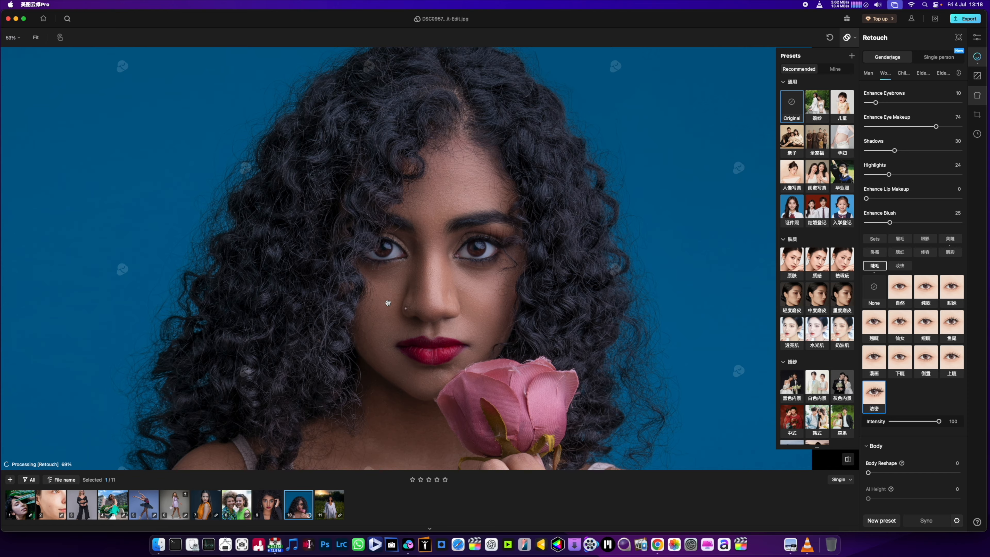
Compare the whole retouched portrait with the original several times
scroll(387, 293, "down", 2)
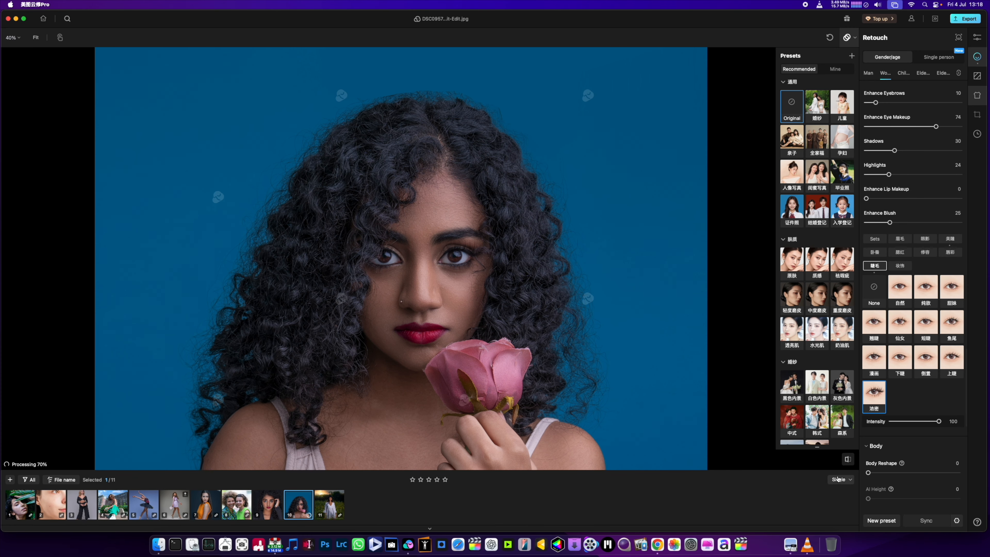
left_click(848, 460)
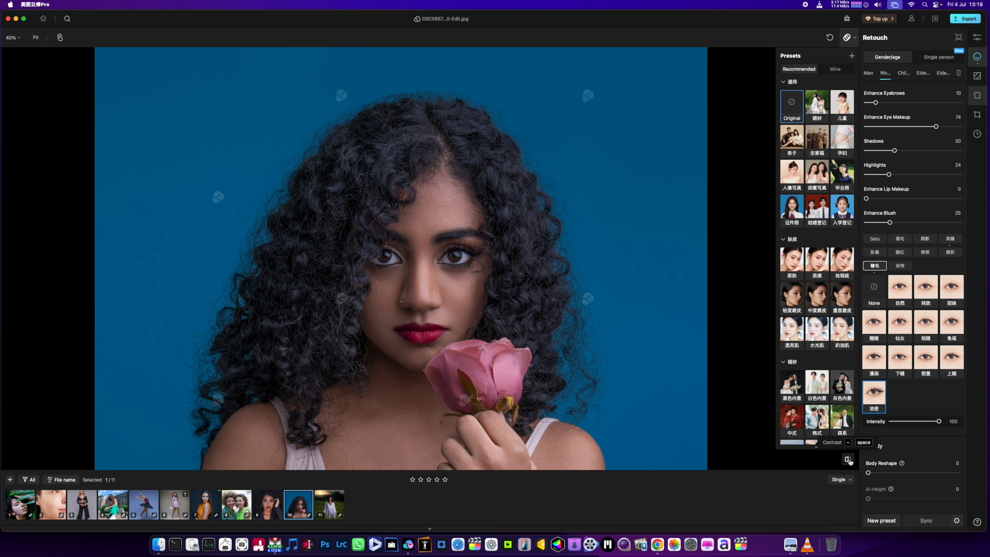
left_click(848, 460)
left_click(849, 460)
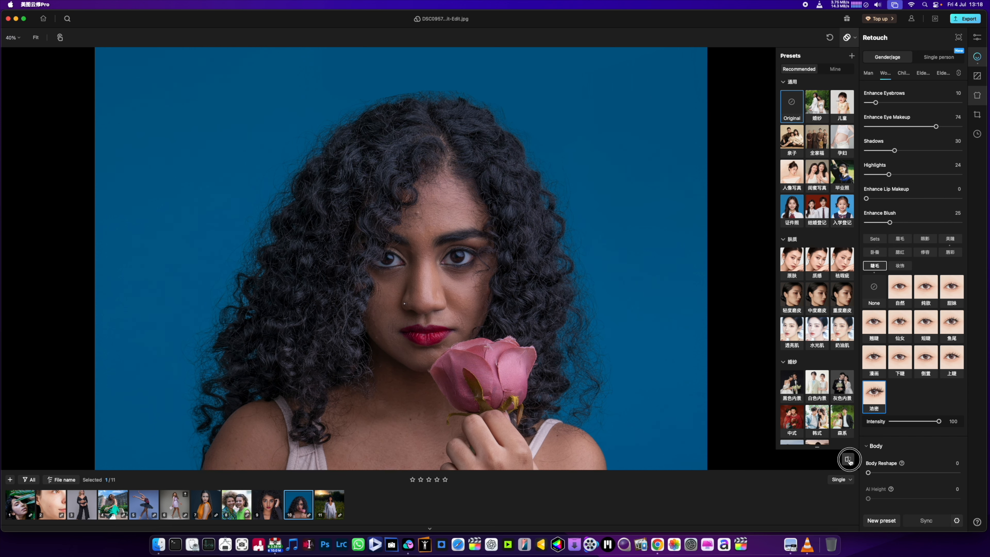
left_click(849, 460)
left_click(848, 459)
left_click(848, 459)
left_click(848, 459)
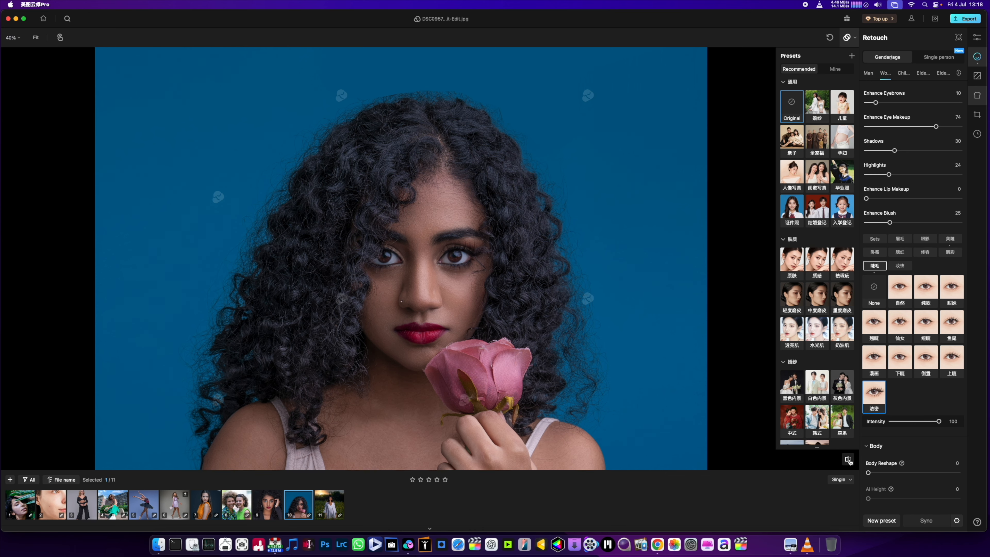
Compare the retouched face with the original up close, examining the eyes, lashes and skin
scroll(332, 413, "up", 5)
left_click_drag(509, 365, 418, 441)
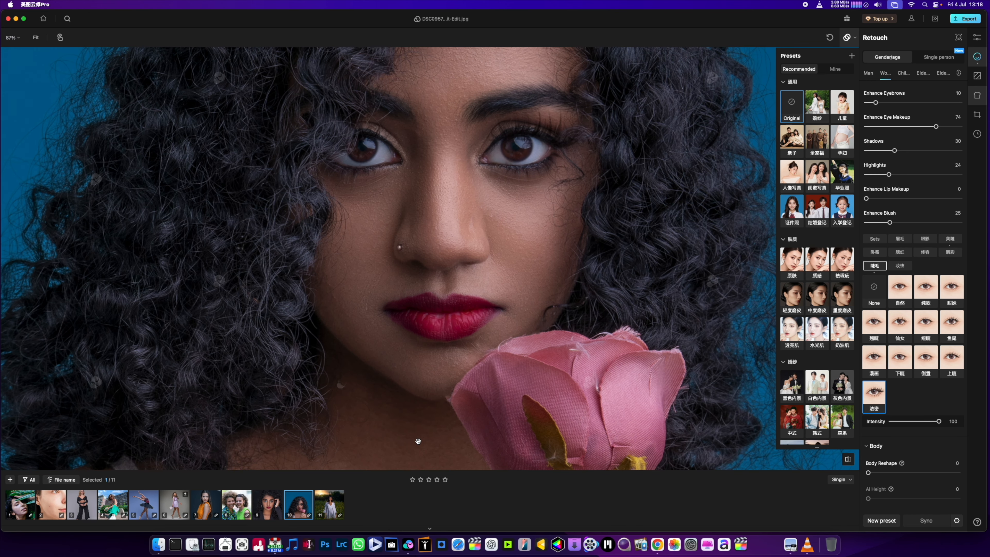
left_click(848, 459)
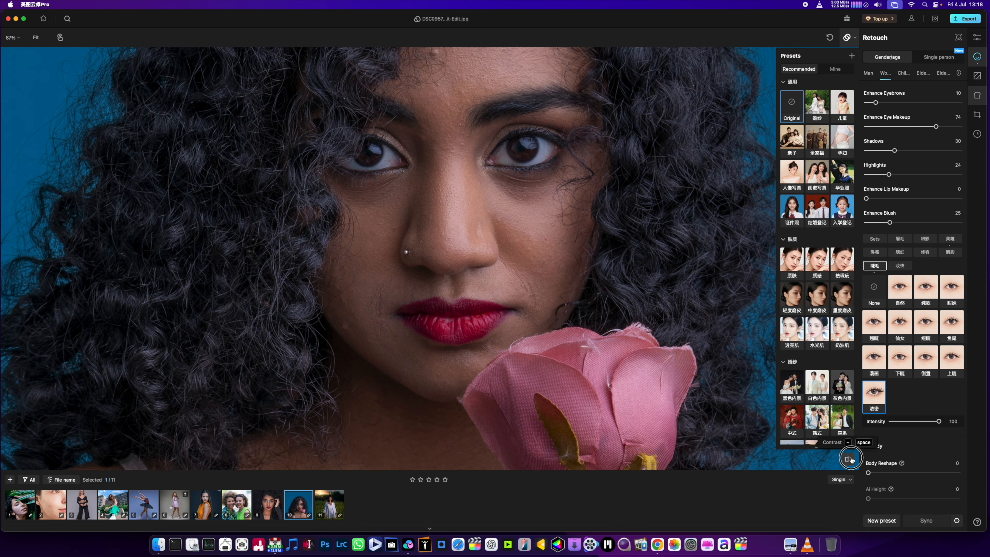
left_click(850, 459)
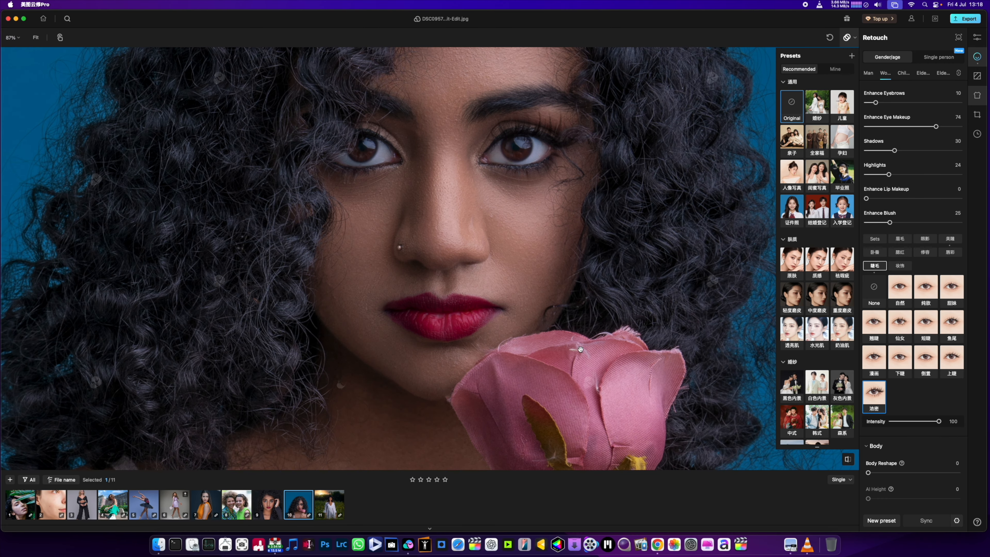
scroll(565, 342, "down", 5)
scroll(565, 343, "up", 3)
left_click_drag(565, 342, 499, 359)
scroll(499, 360, "down", 2)
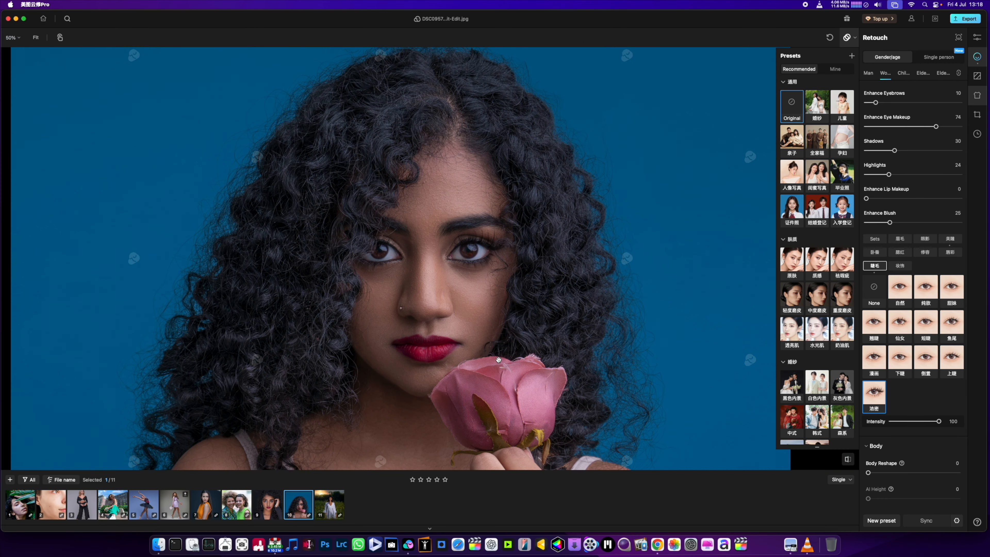
Switch to the Evoto AI payment page and compare its annual and pay-as-you-go plans with the MeituYunxiu plans screenshot
scroll(482, 366, "down", 2)
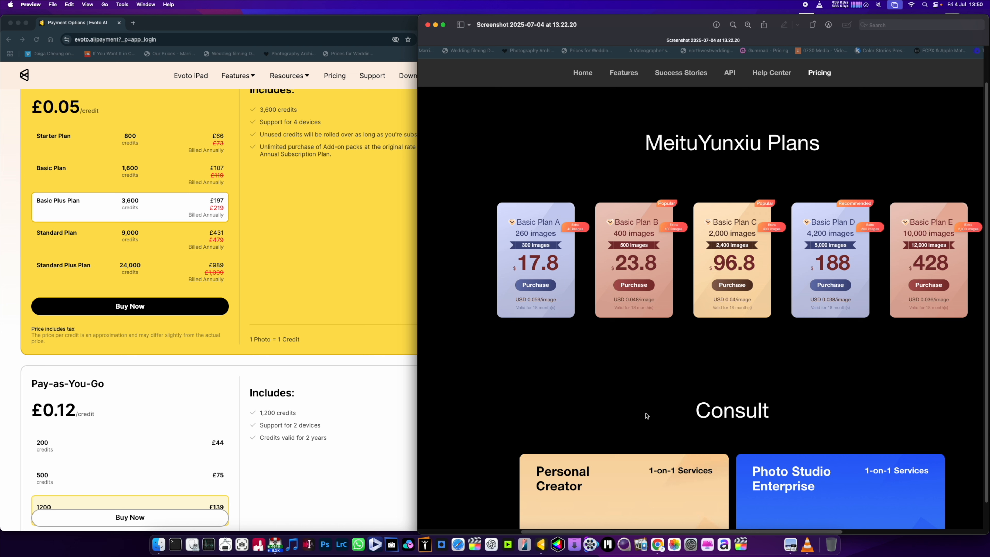
scroll(230, 313, "up", 3)
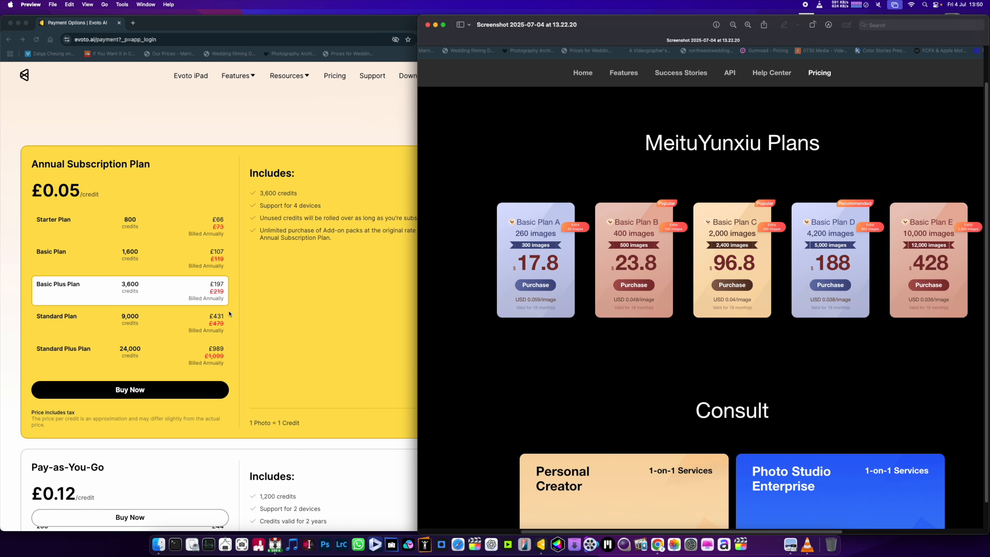
scroll(230, 313, "down", 5)
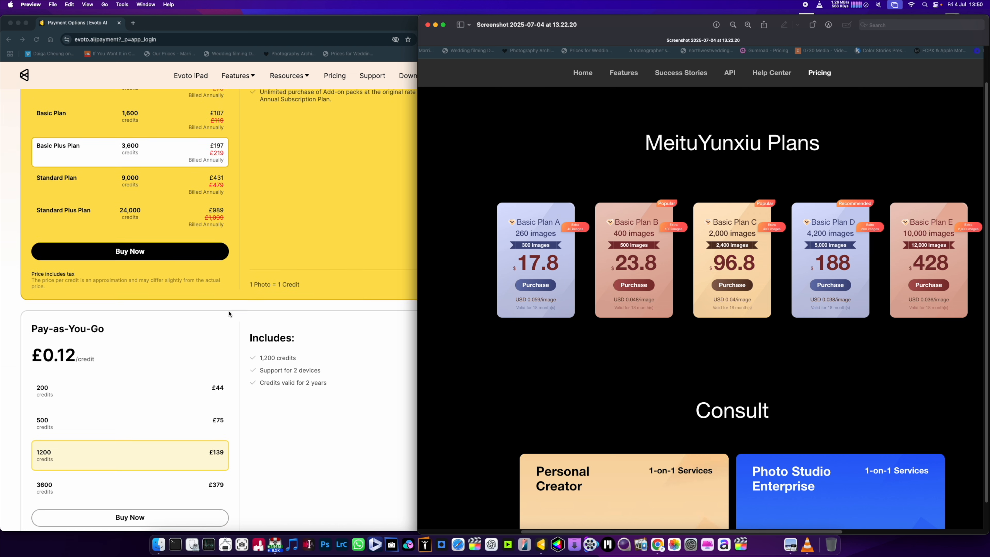
scroll(229, 314, "down", 1)
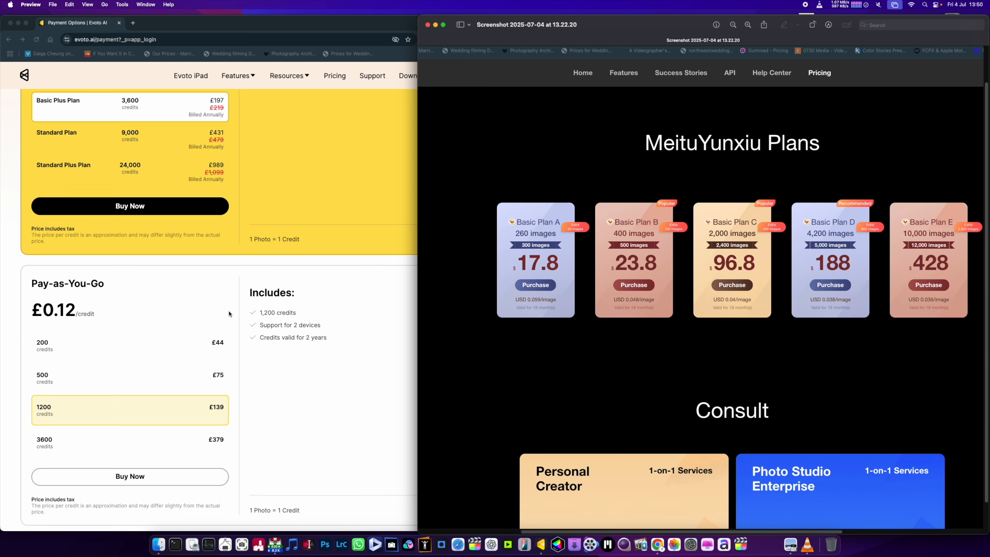